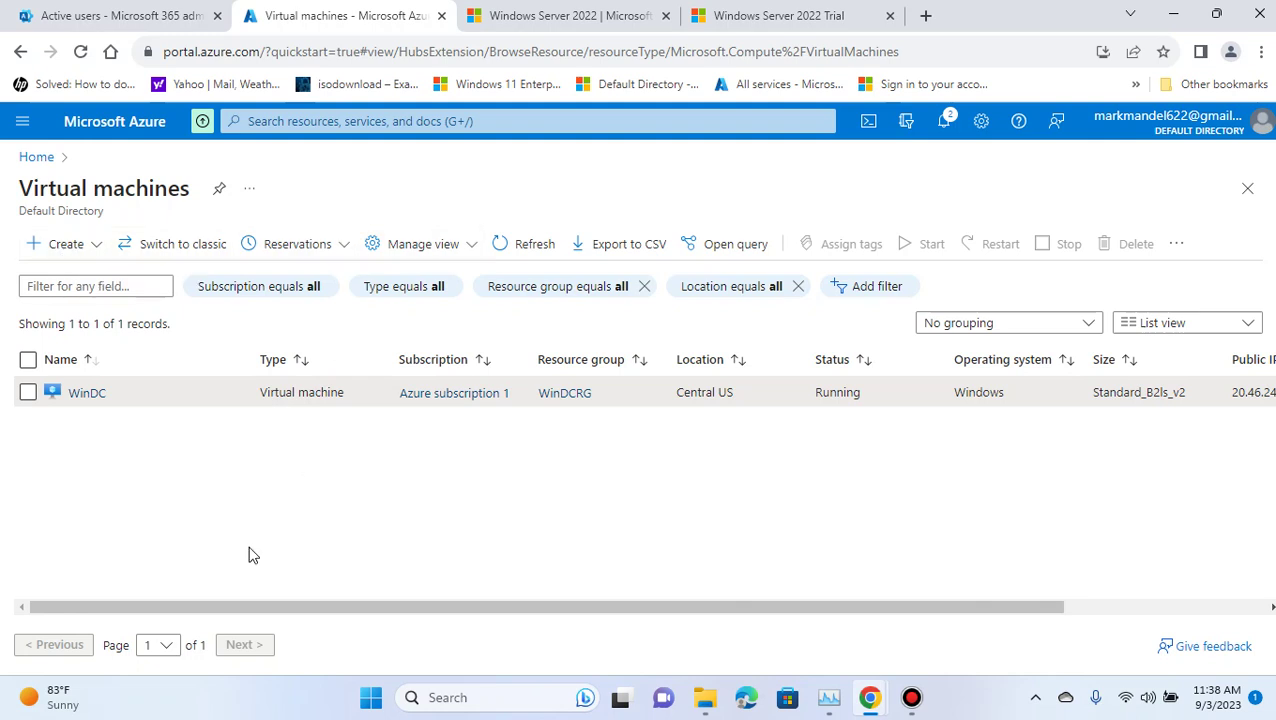
Review the workload environments and workload types offered for an Azure virtual machine with preset configuration, then close the page
left_click(35, 250)
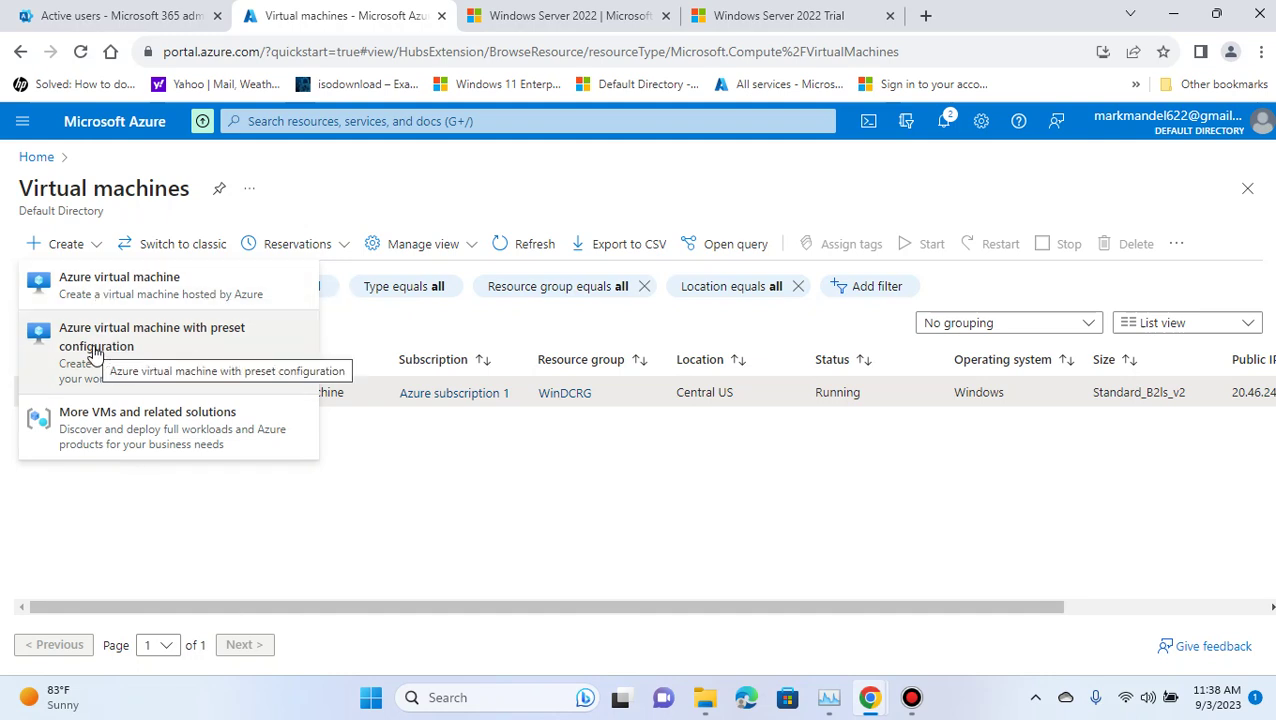
left_click(212, 350)
scroll(580, 385, "down", 3)
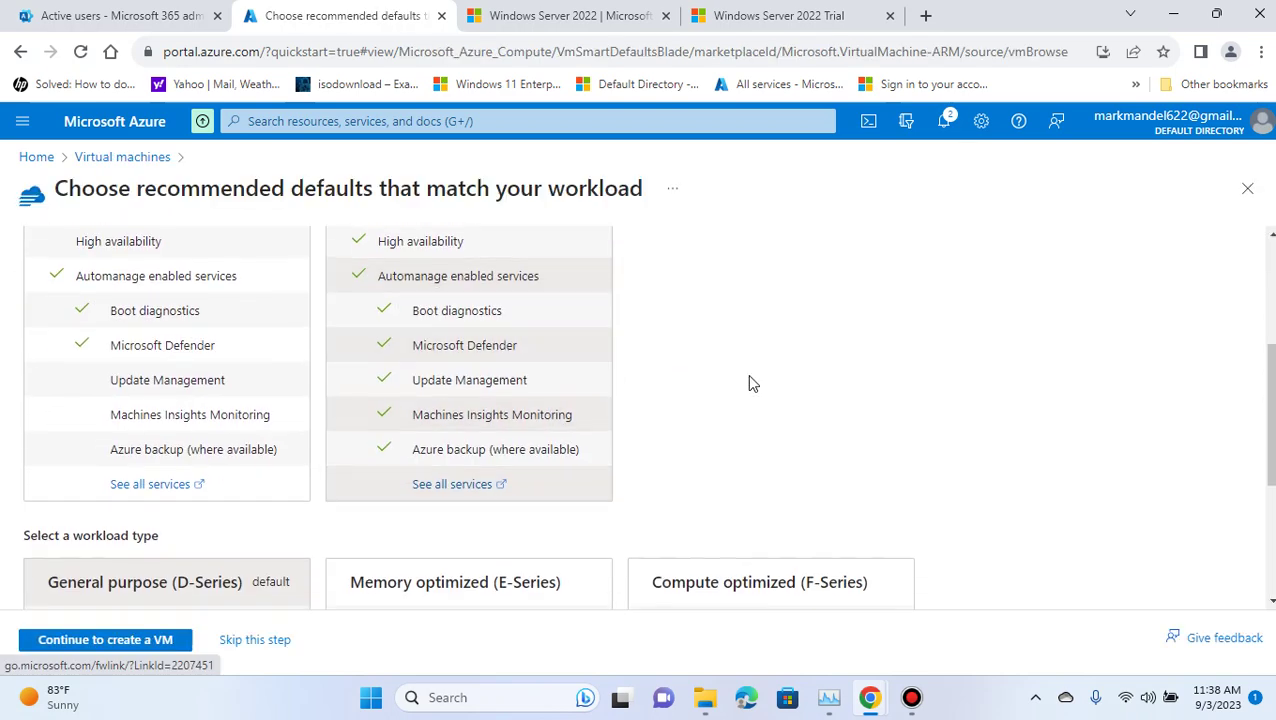
scroll(600, 390, "up", 3)
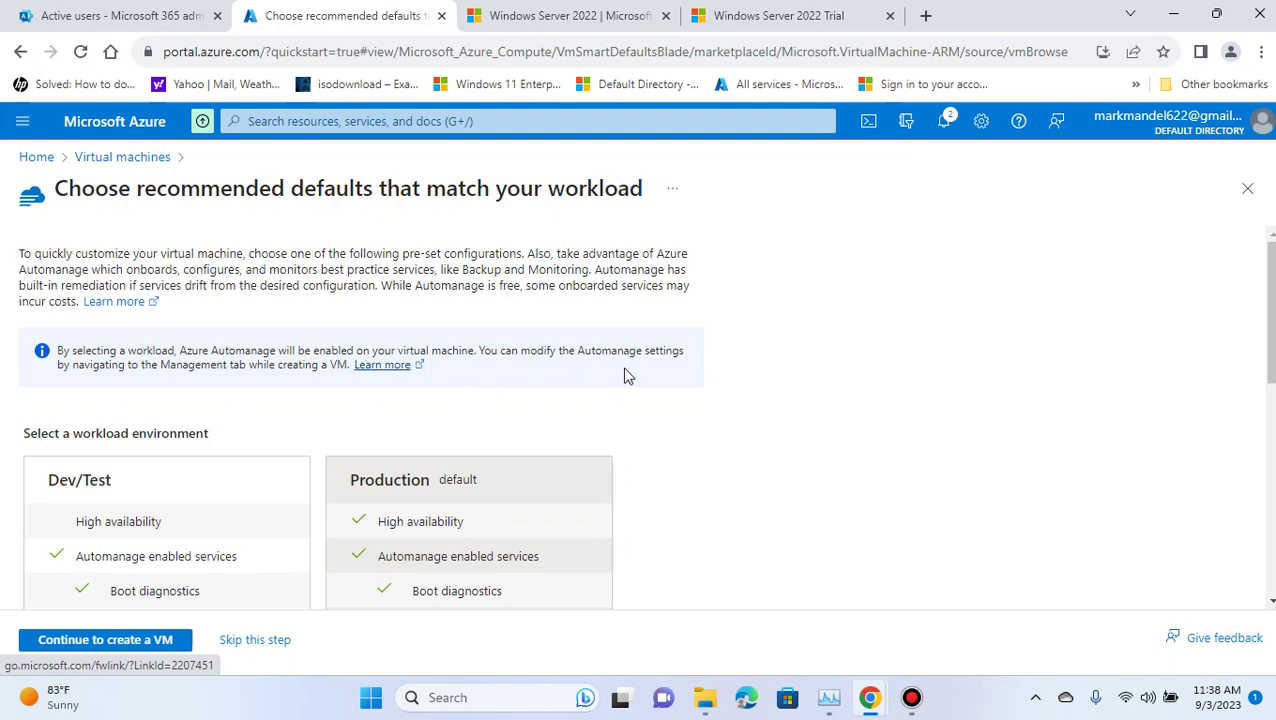
scroll(624, 373, "down", 3)
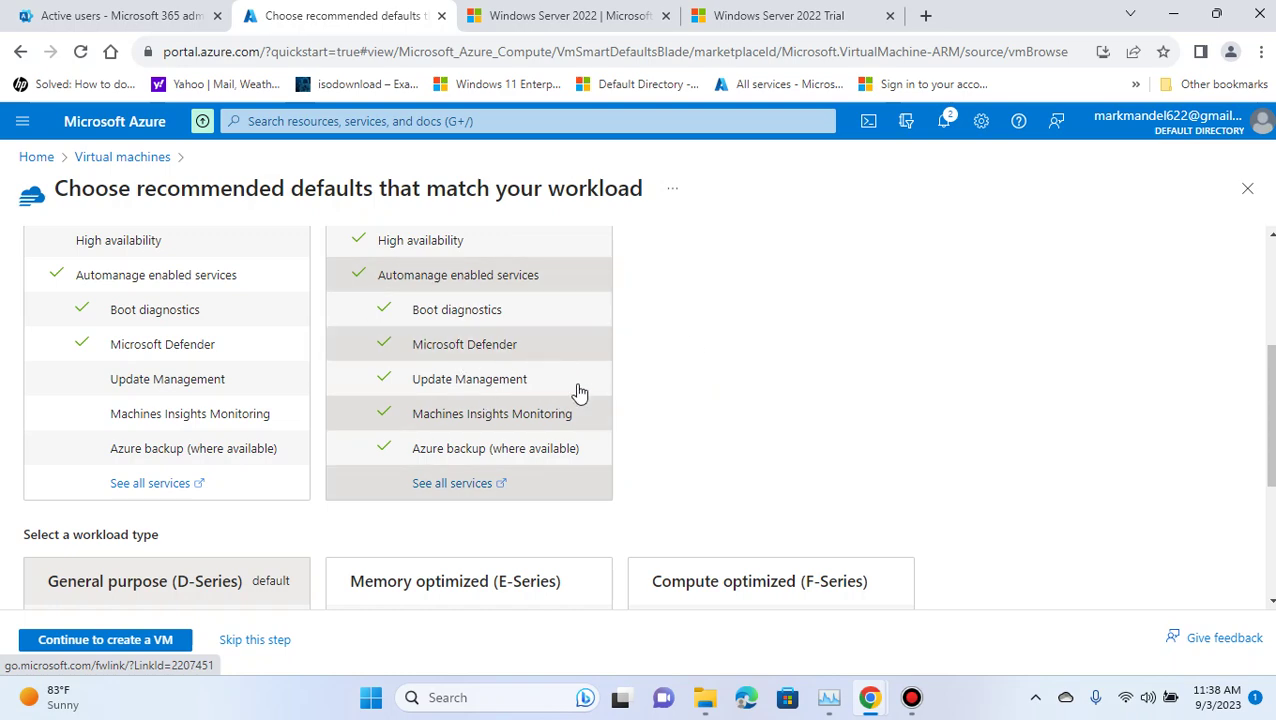
scroll(578, 395, "down", 1)
scroll(580, 393, "down", 2)
scroll(433, 419, "up", 6)
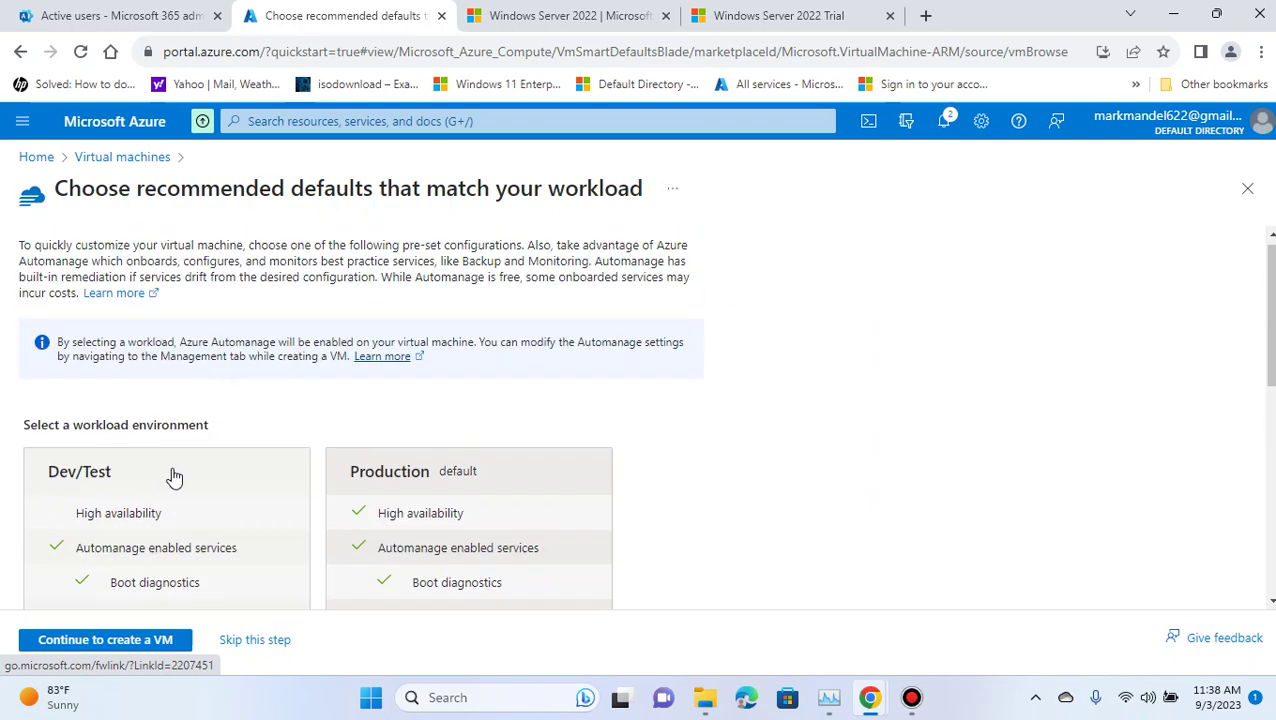
scroll(340, 366, "down", 3)
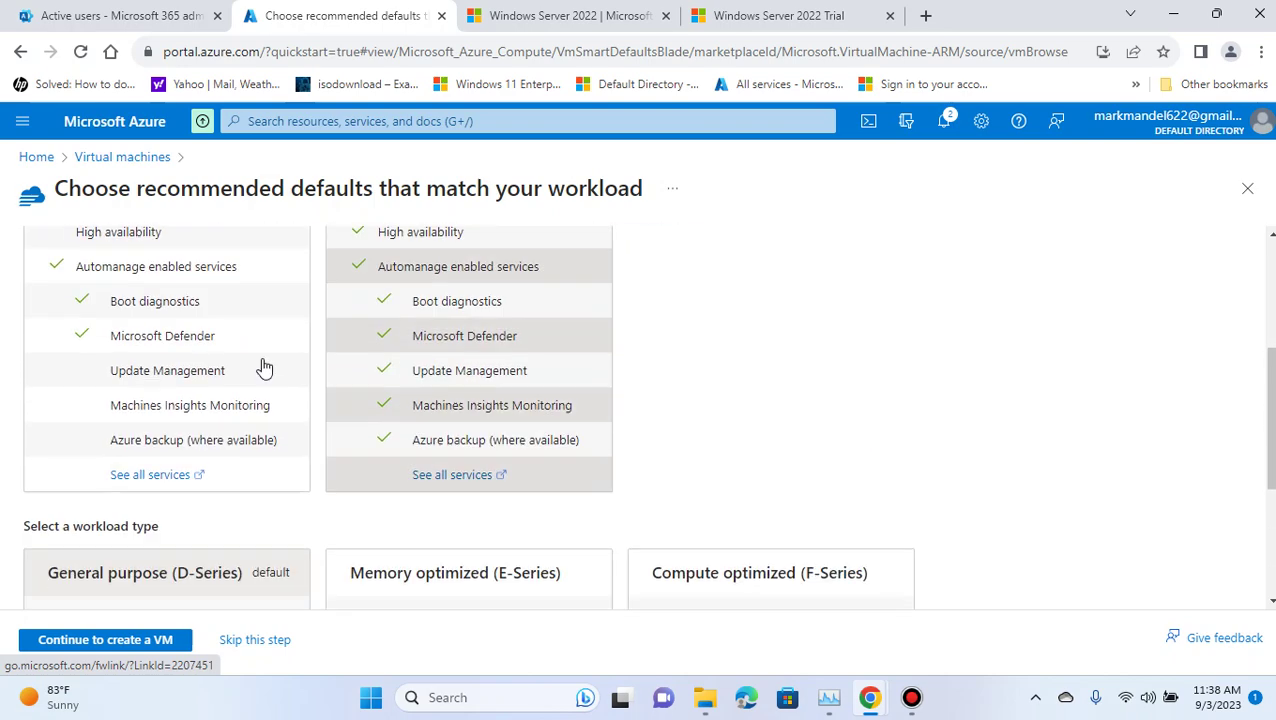
scroll(420, 480, "down", 2)
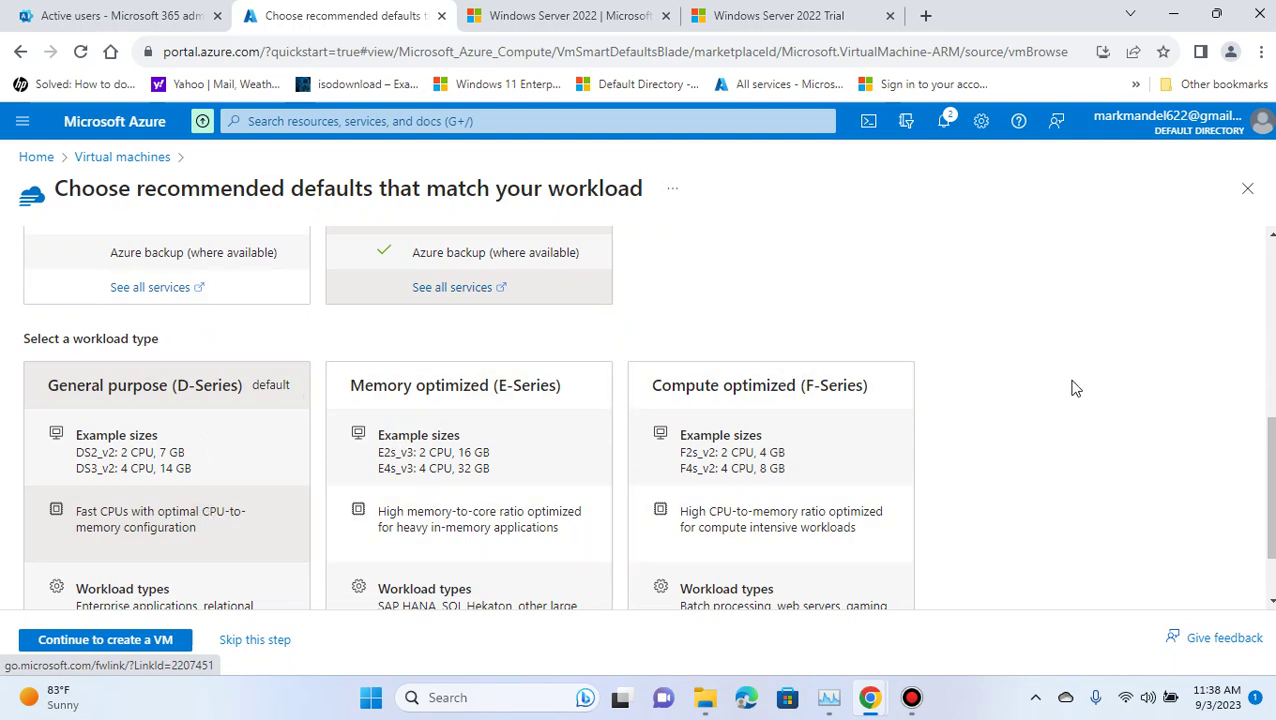
scroll(1074, 387, "down", 1)
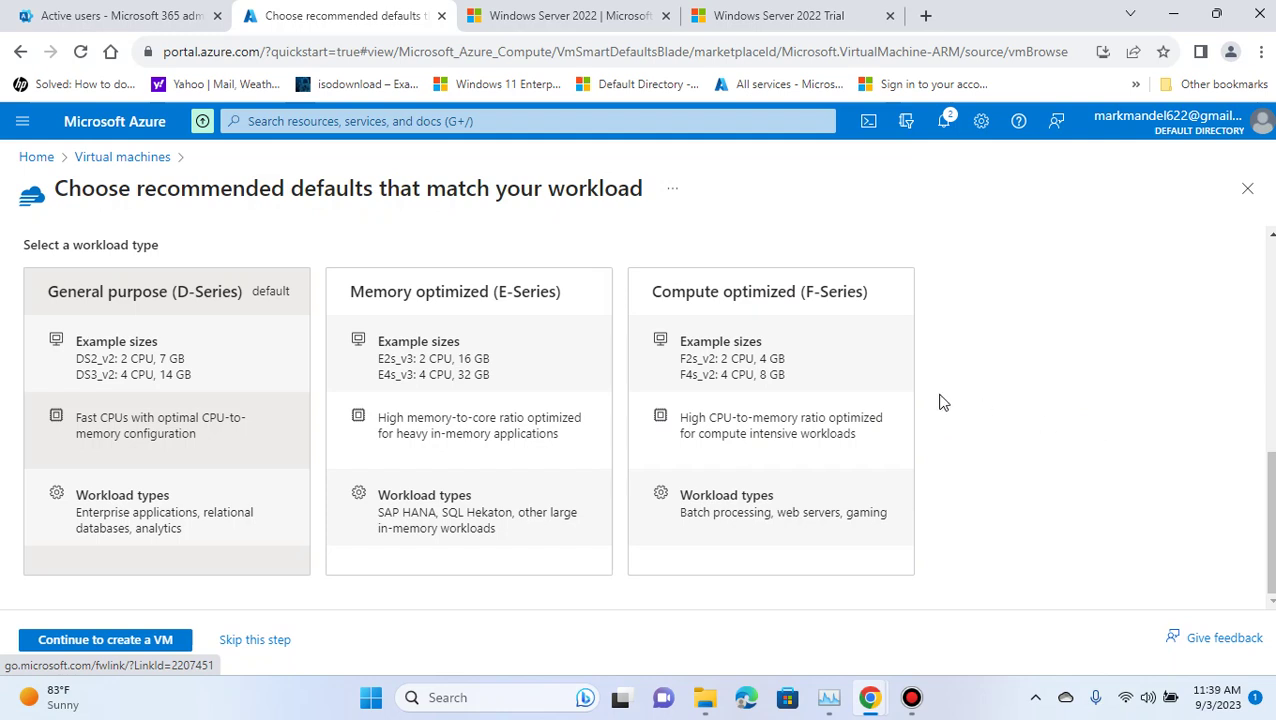
scroll(179, 329, "up", 5)
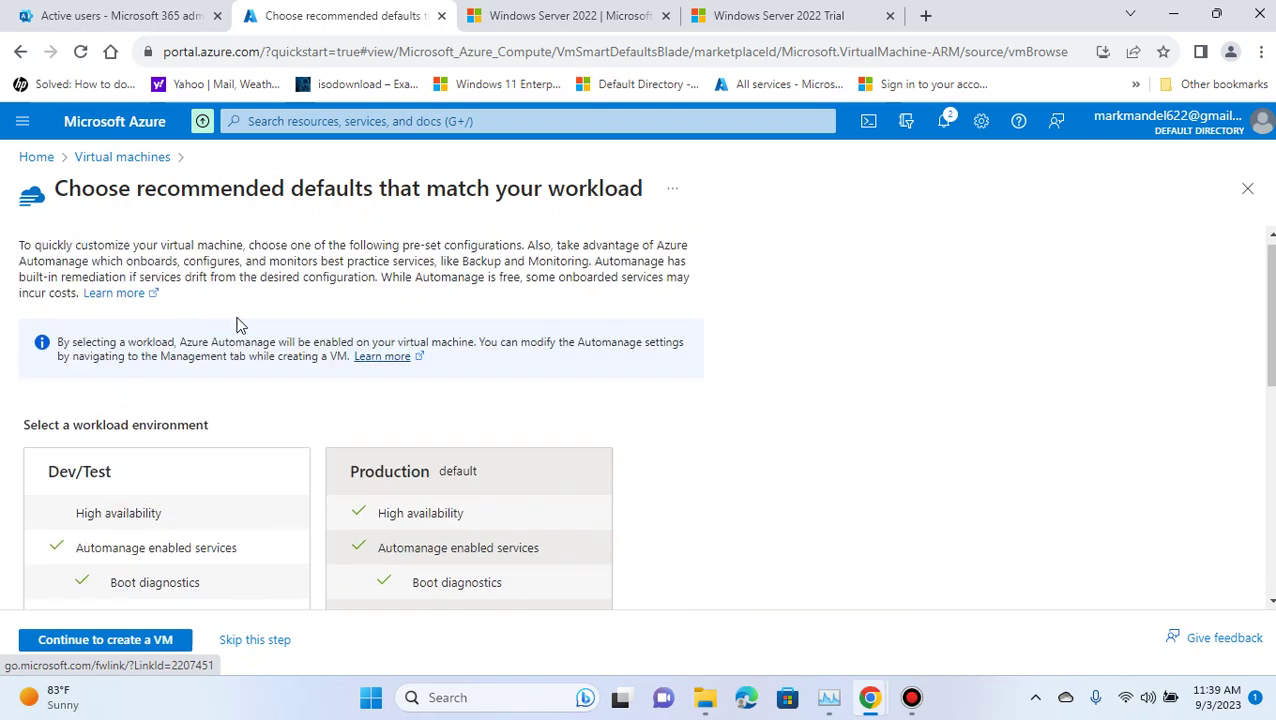
left_click(1245, 190)
left_click(72, 246)
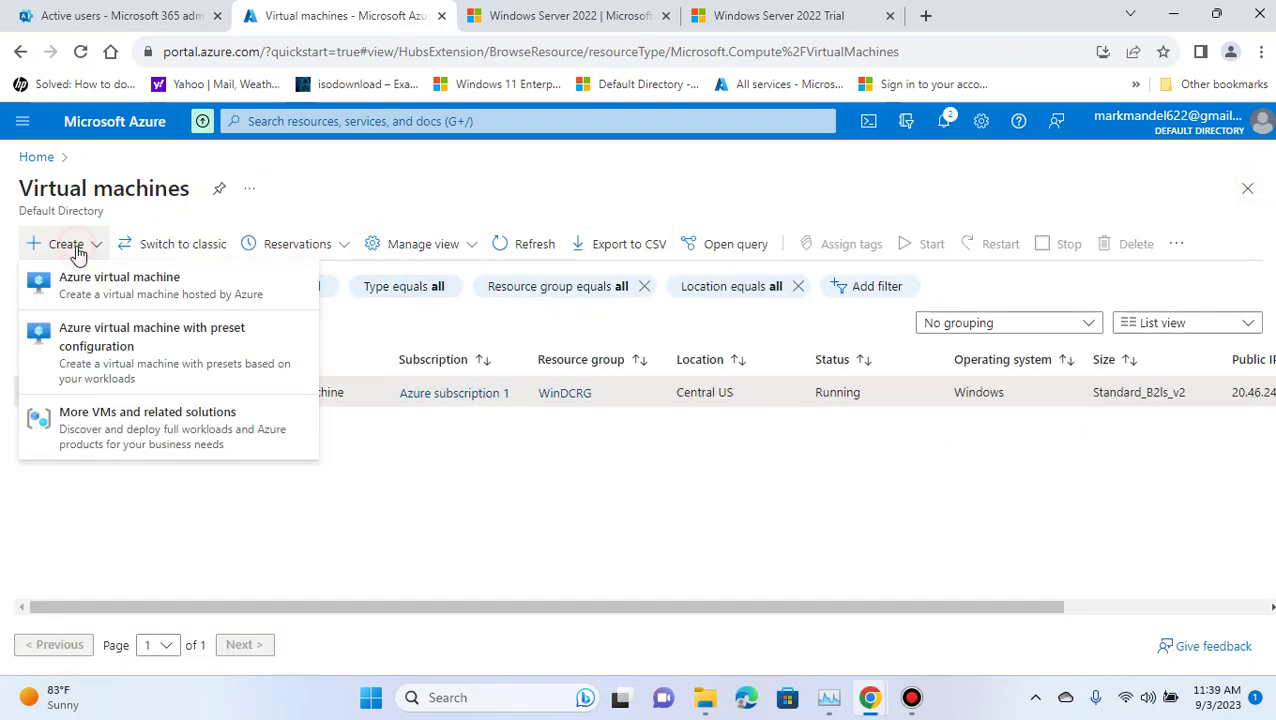
left_click(81, 285)
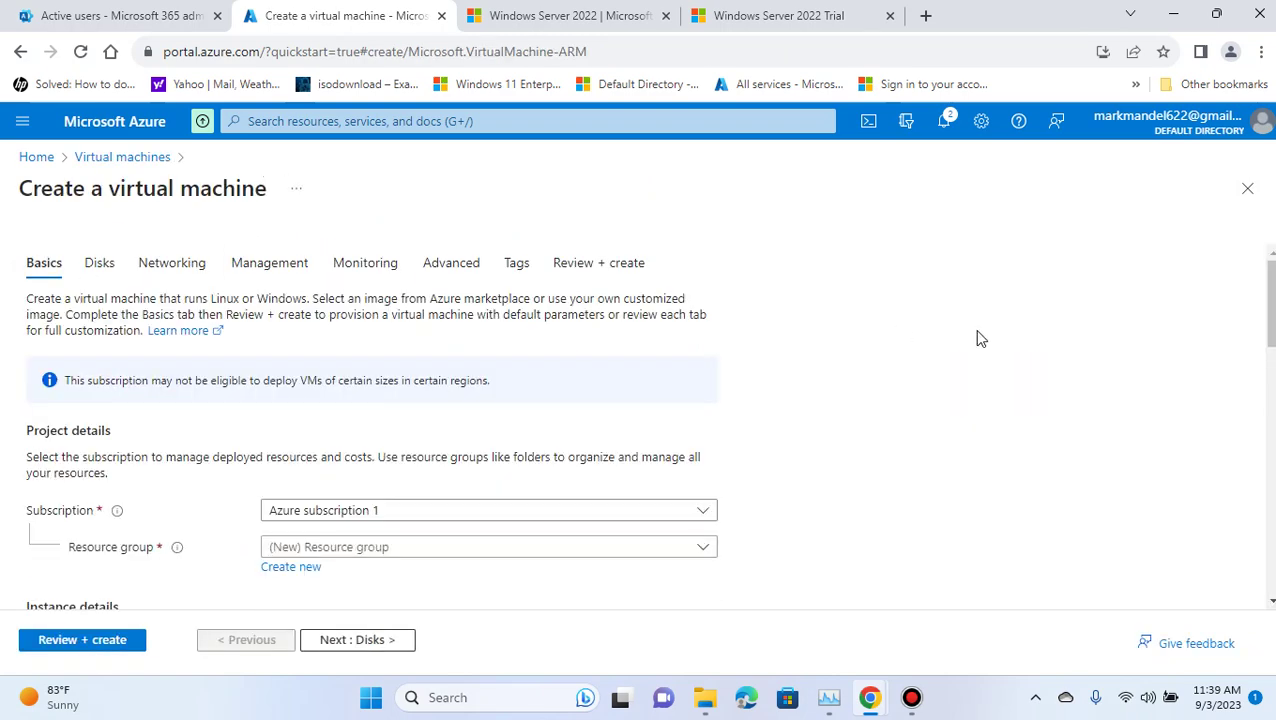
scroll(979, 338, "down", 3)
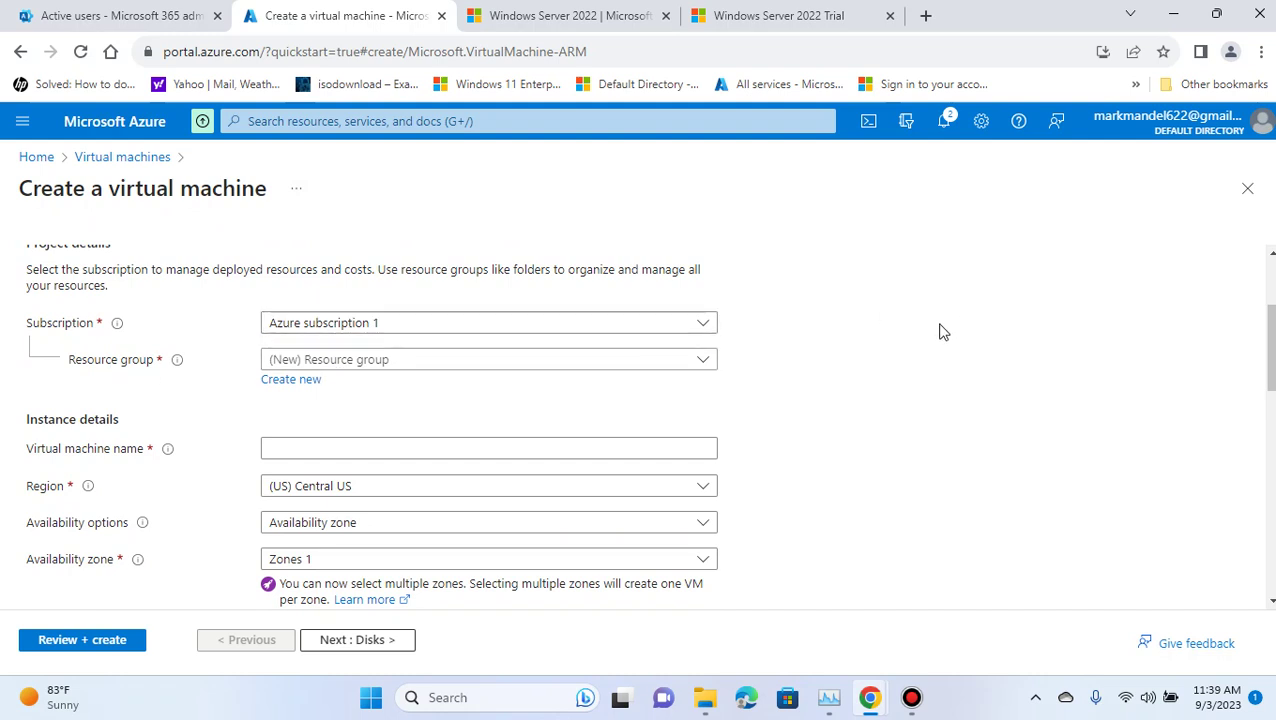
scroll(908, 341, "up", 1)
scroll(851, 342, "up", 1)
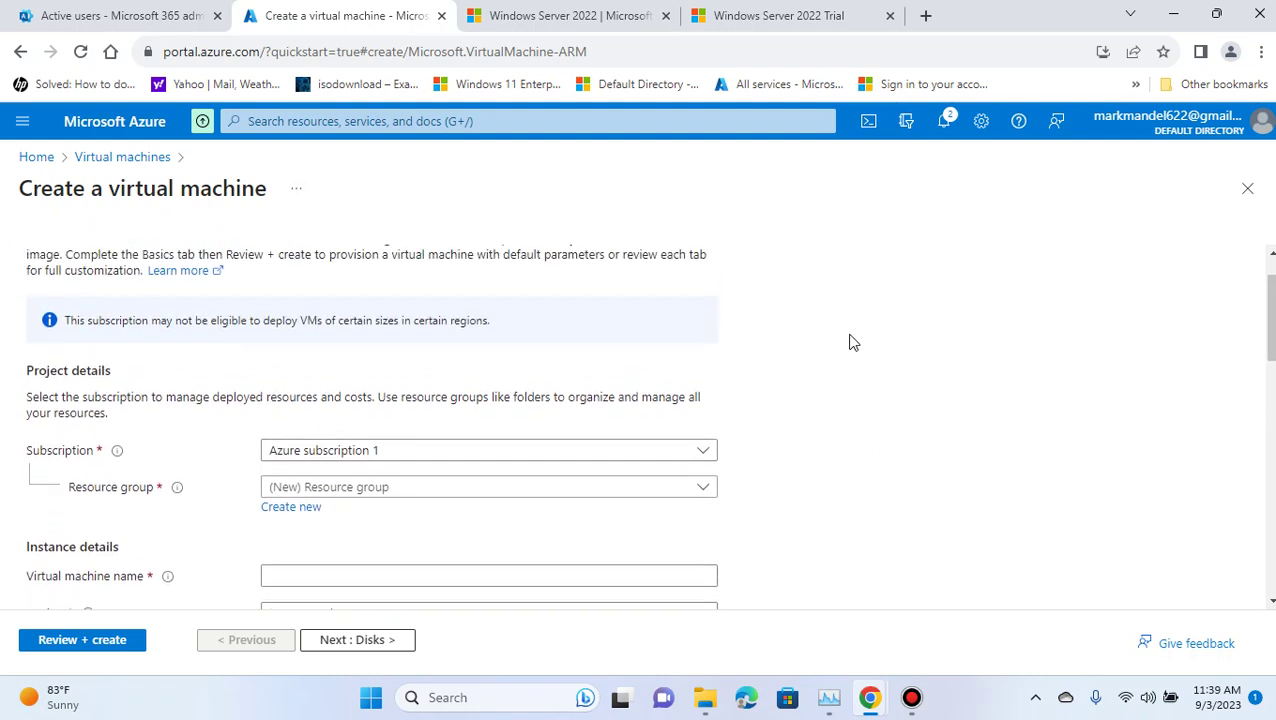
left_click(343, 500)
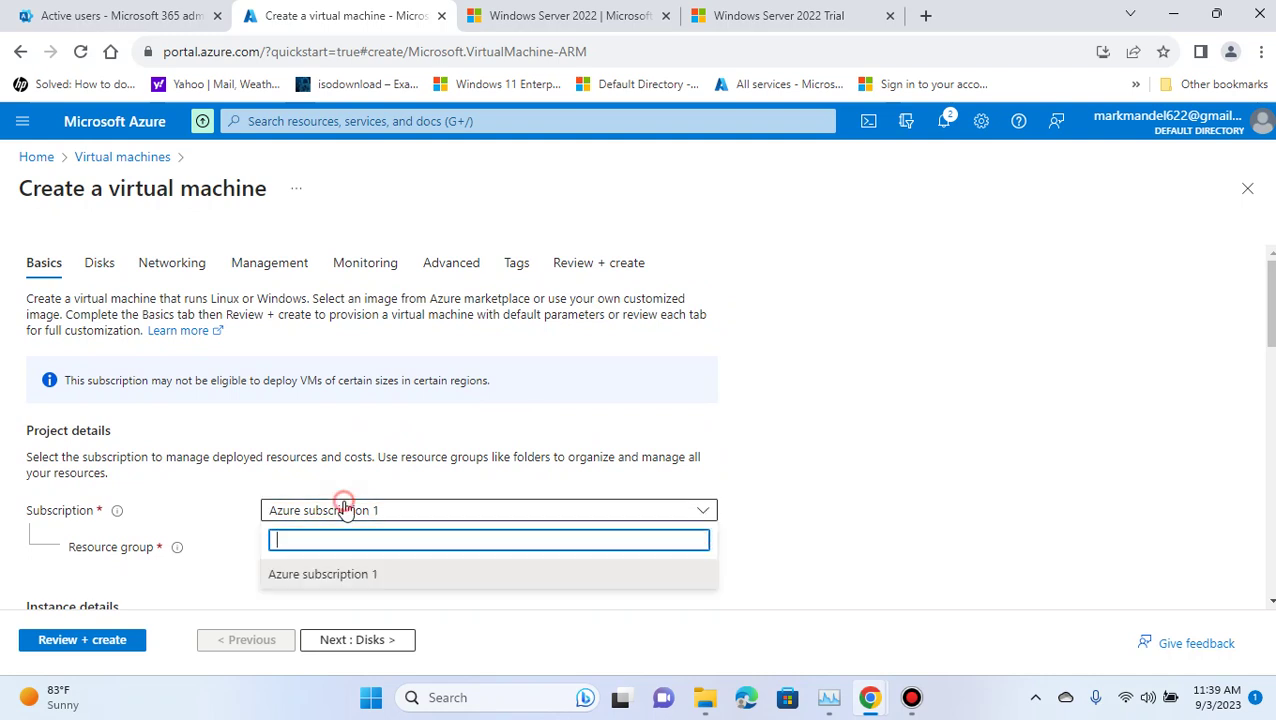
left_click(712, 407)
left_click(285, 576)
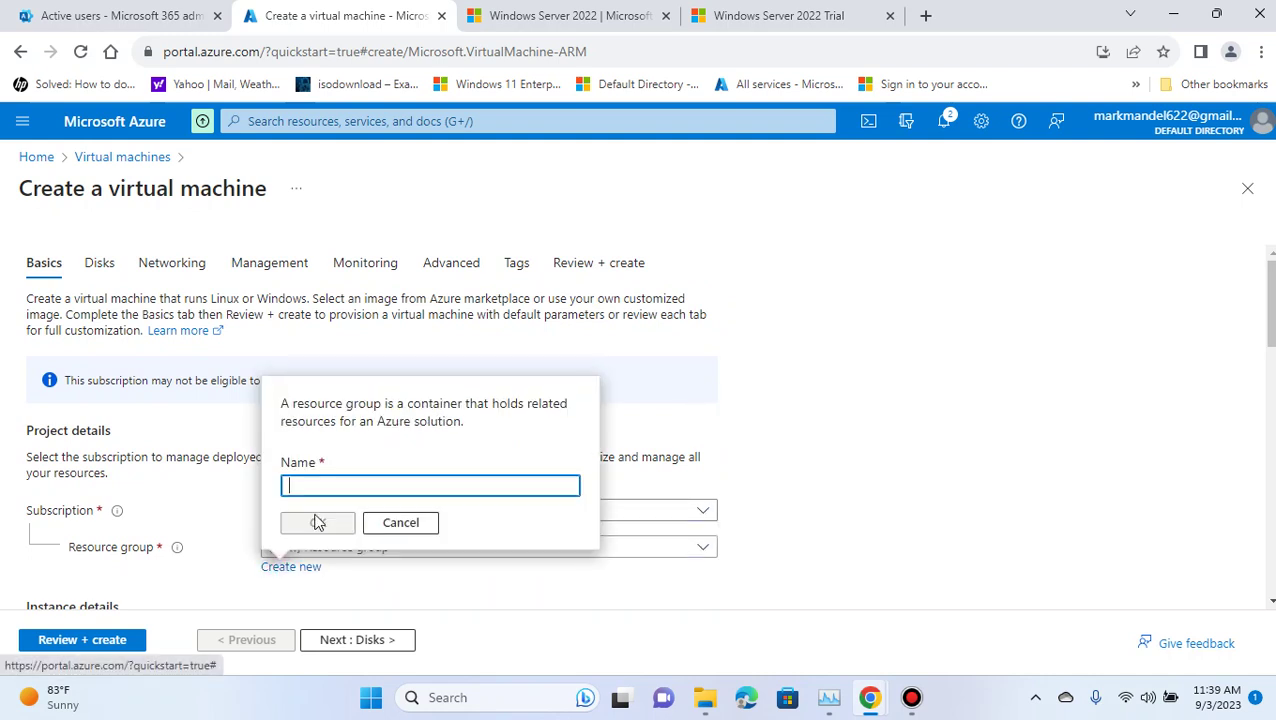
type("Win11PC")
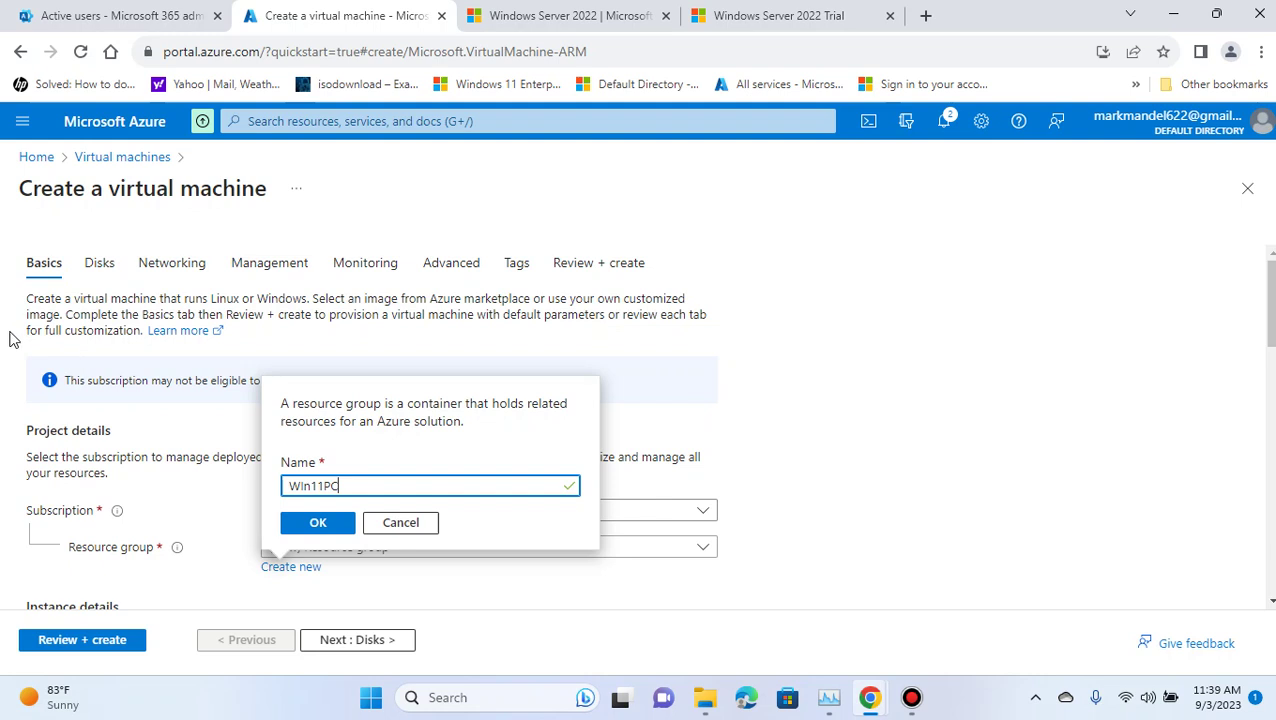
left_click(319, 528)
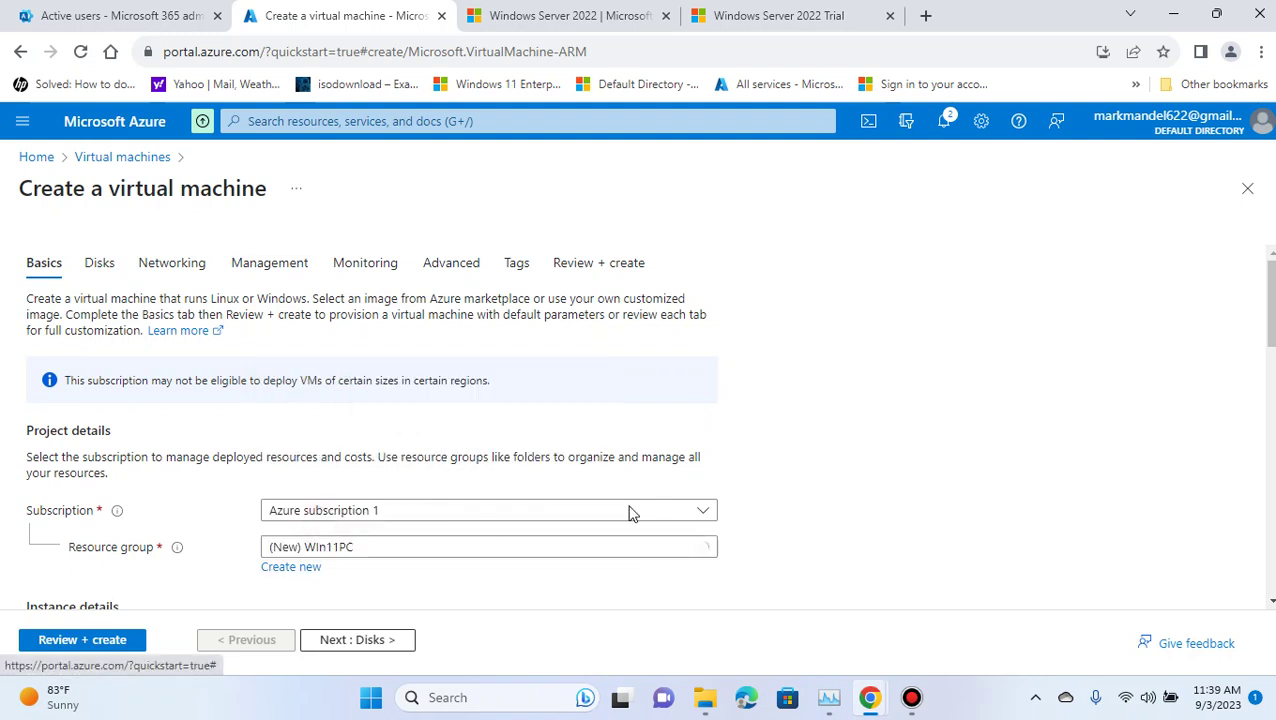
scroll(675, 481, "down", 1)
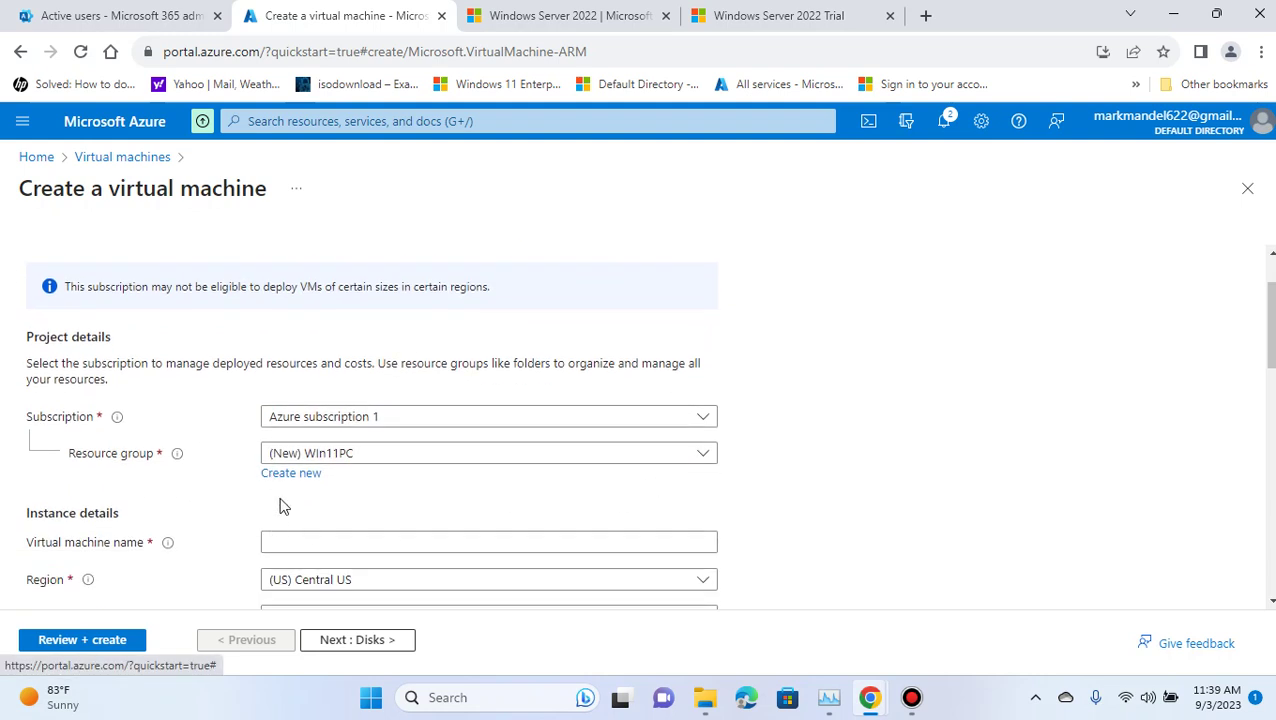
left_click(391, 455)
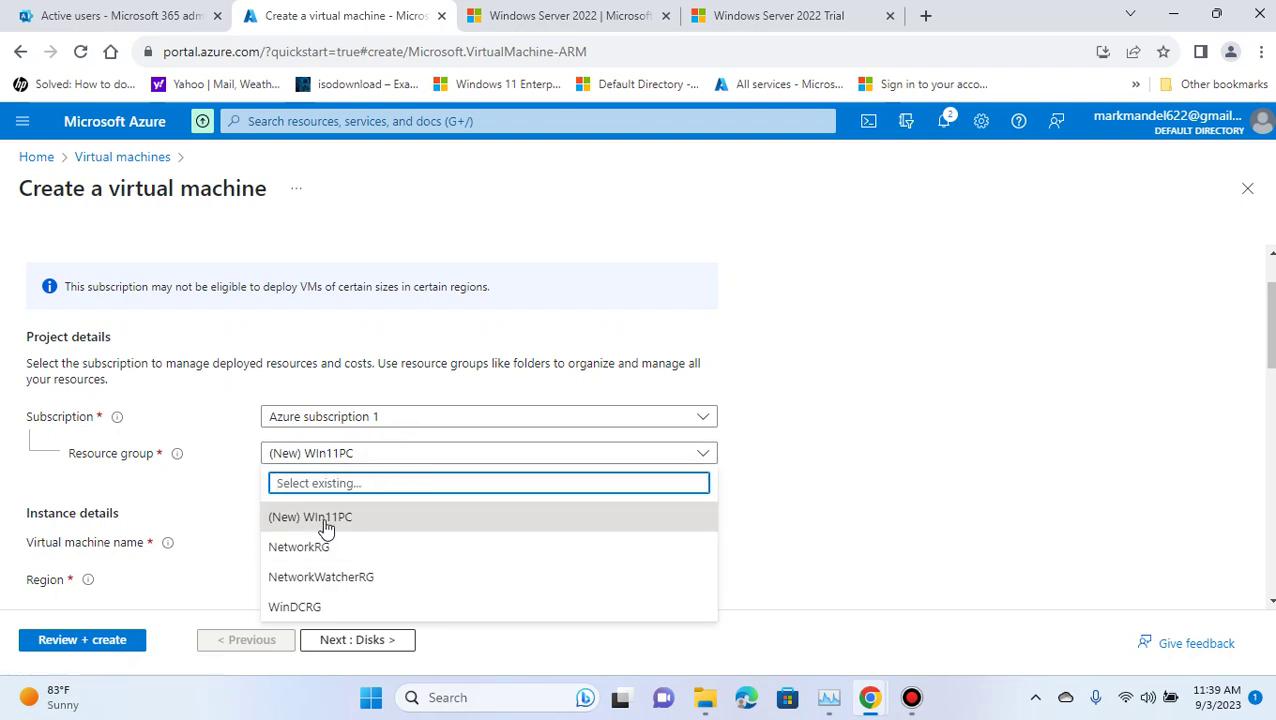
left_click(324, 520)
left_click(369, 453)
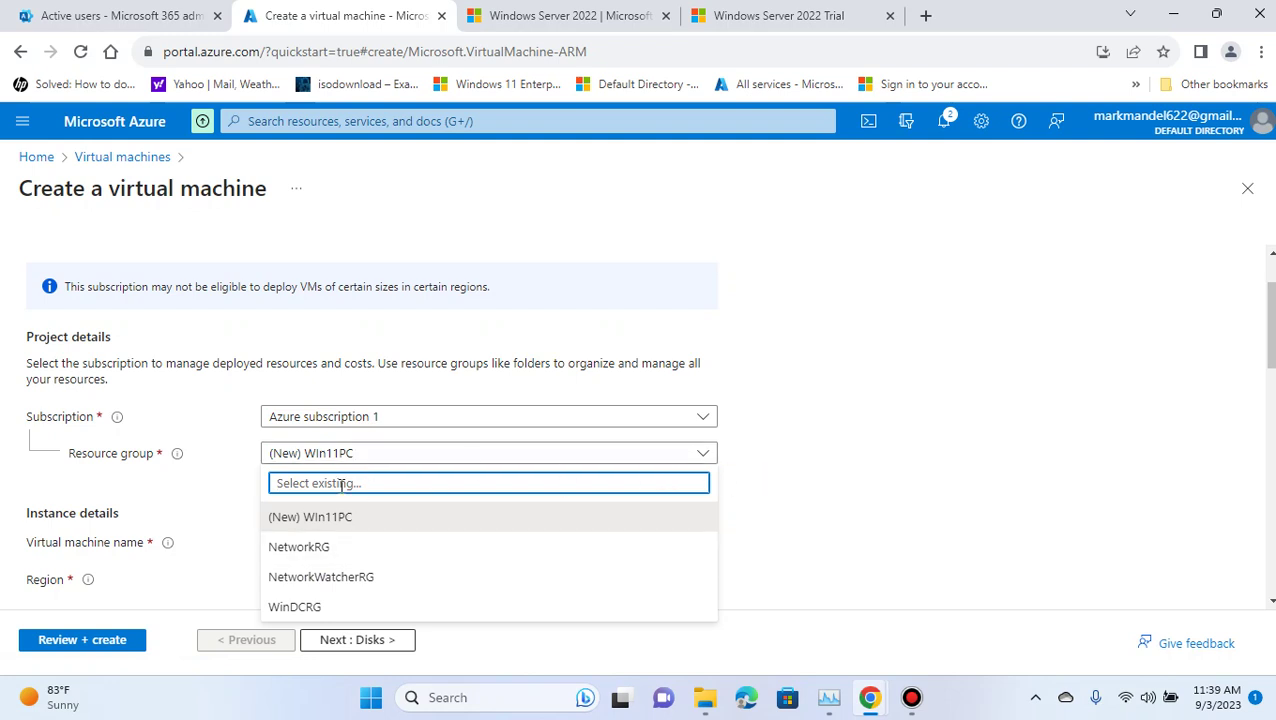
left_click(342, 519)
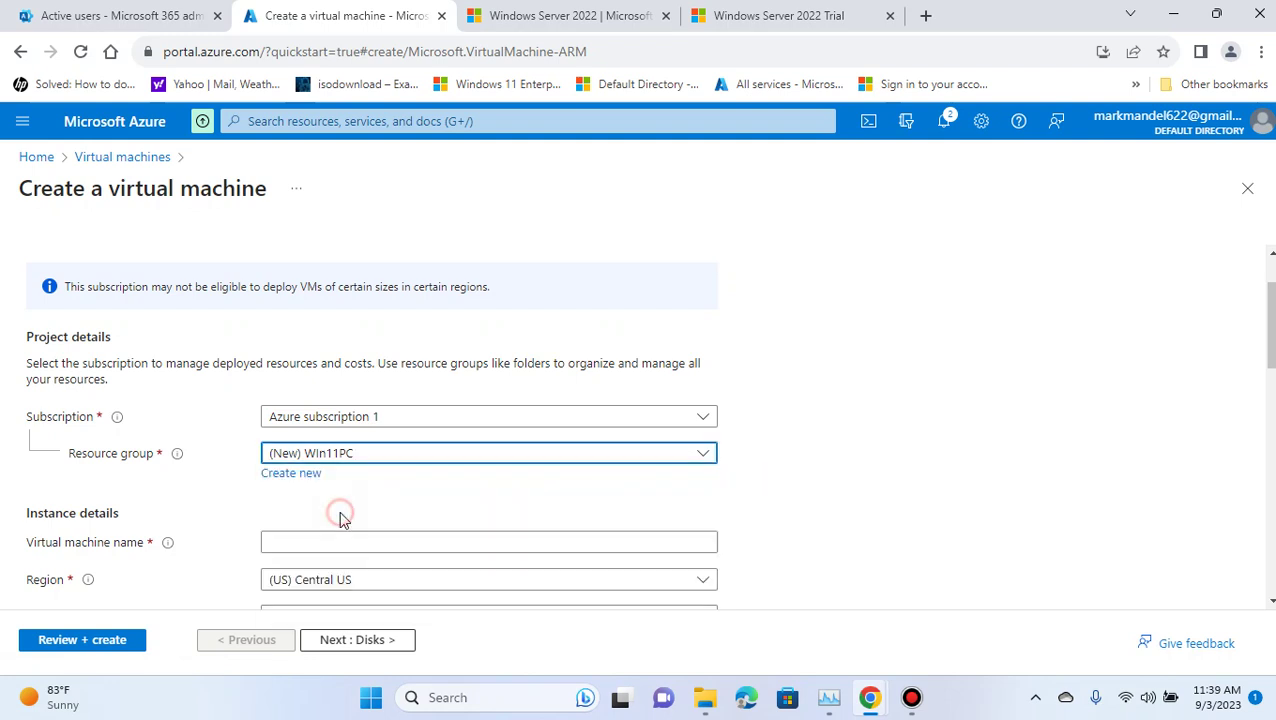
left_click(356, 455)
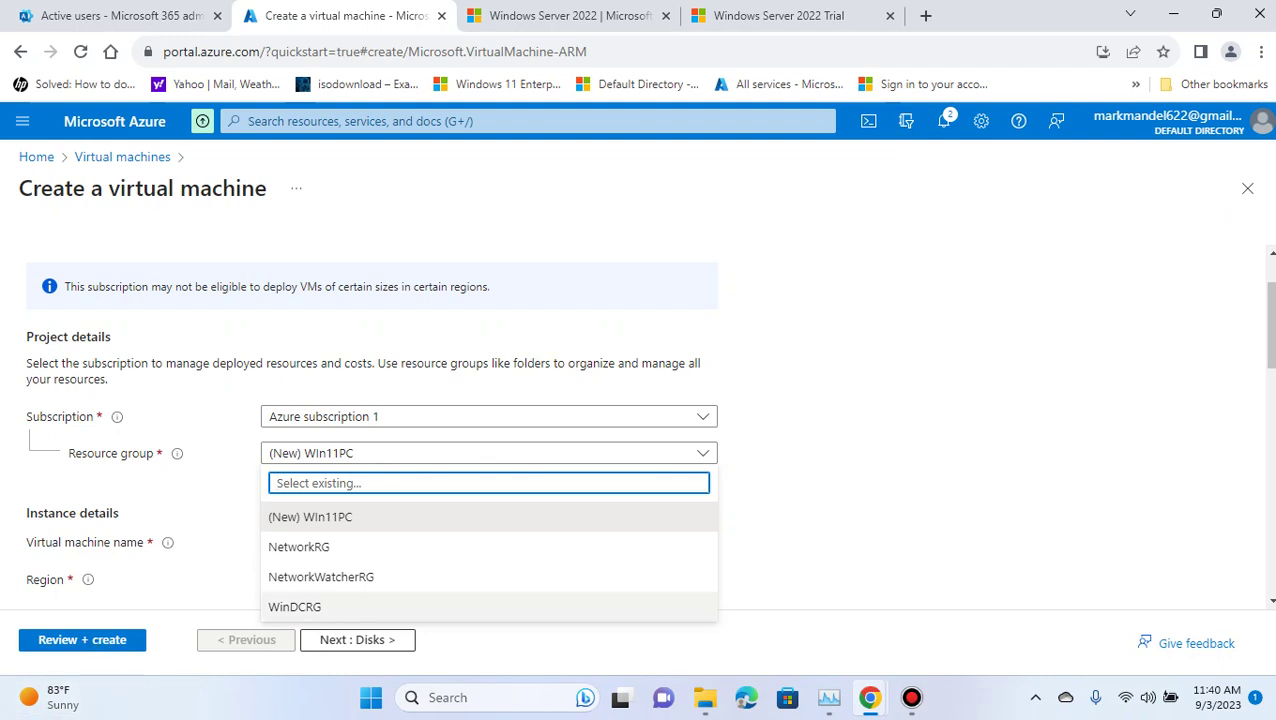
left_click(1247, 180)
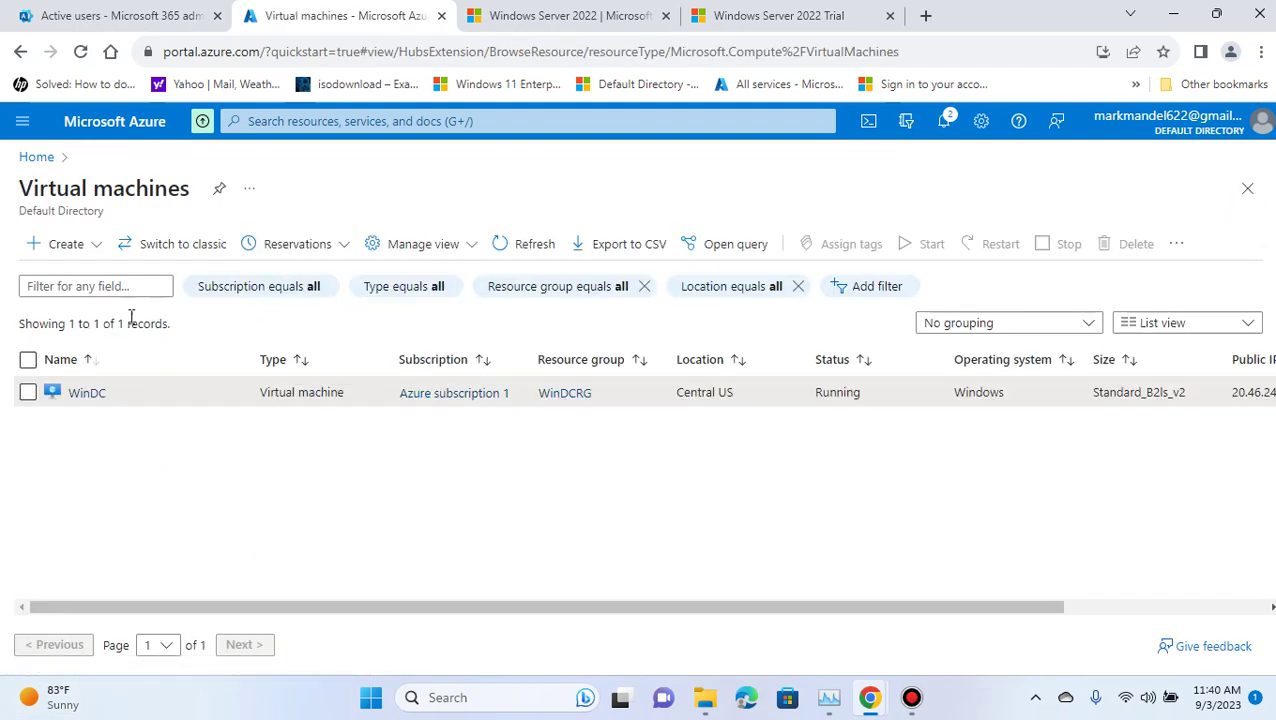
Start creating an Azure virtual machine and create a new resource group named Win11RG for it
left_click(33, 250)
left_click(70, 278)
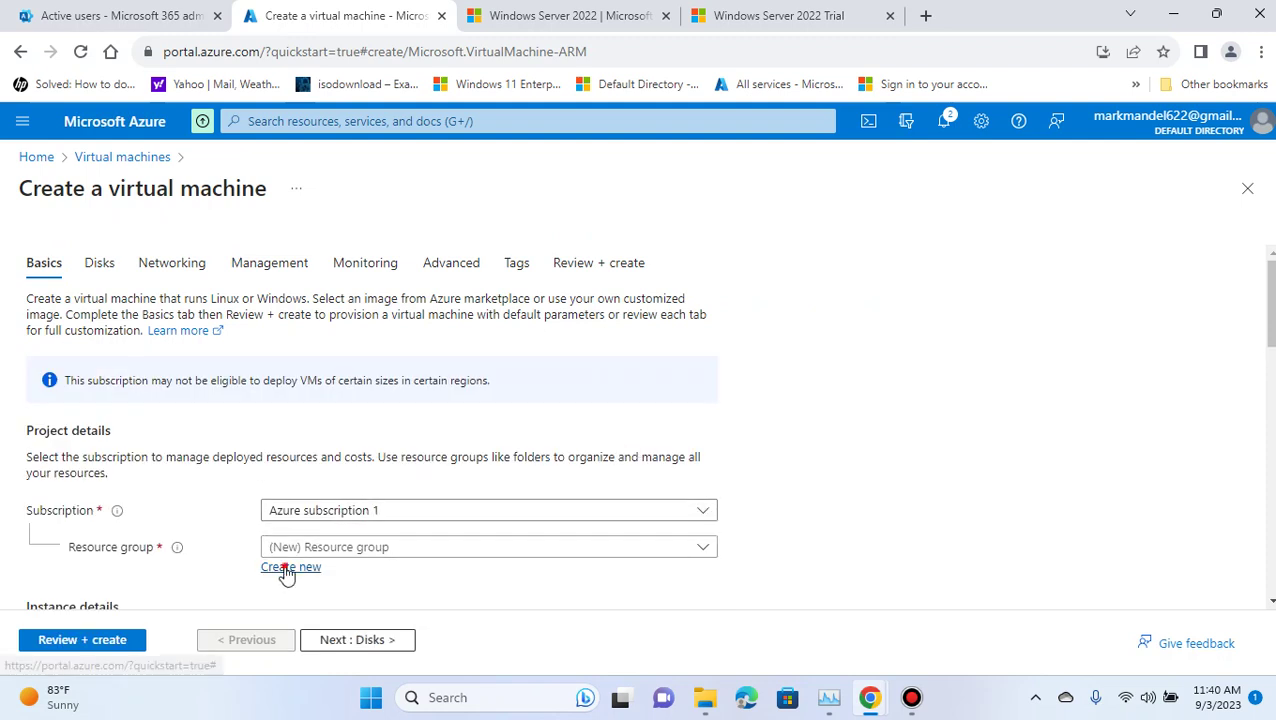
left_click(288, 570)
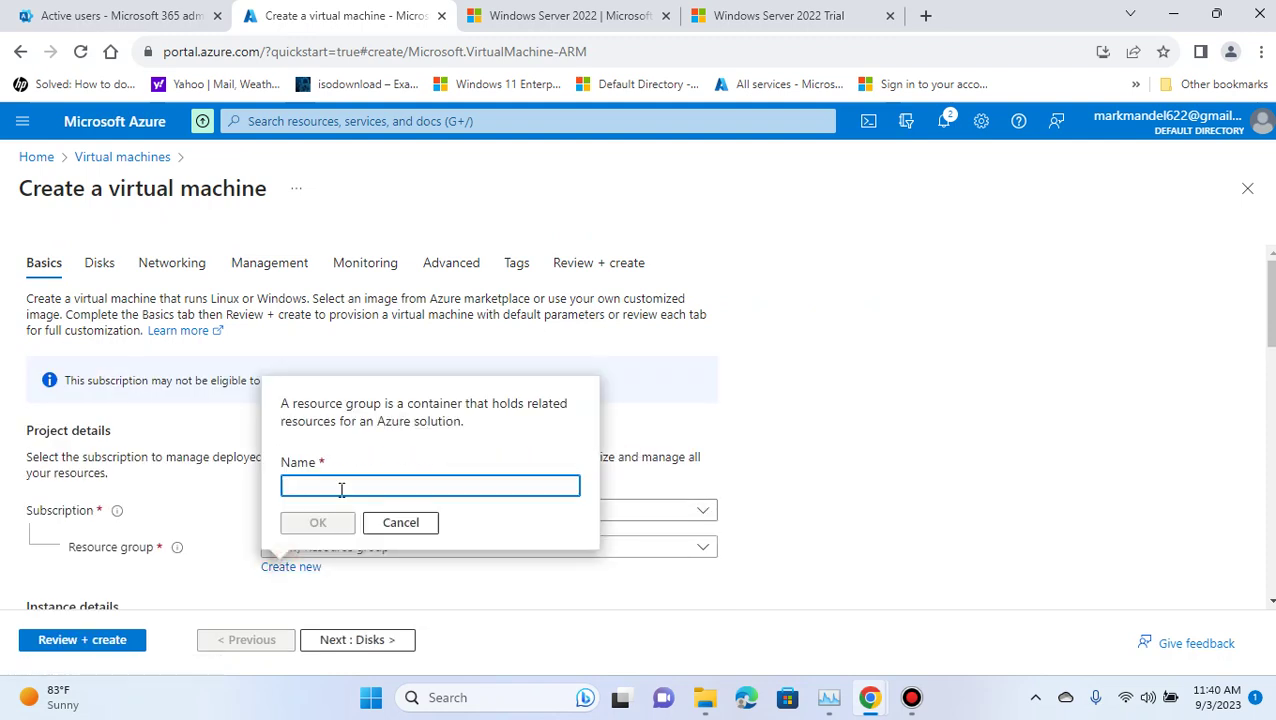
type("Win11RG")
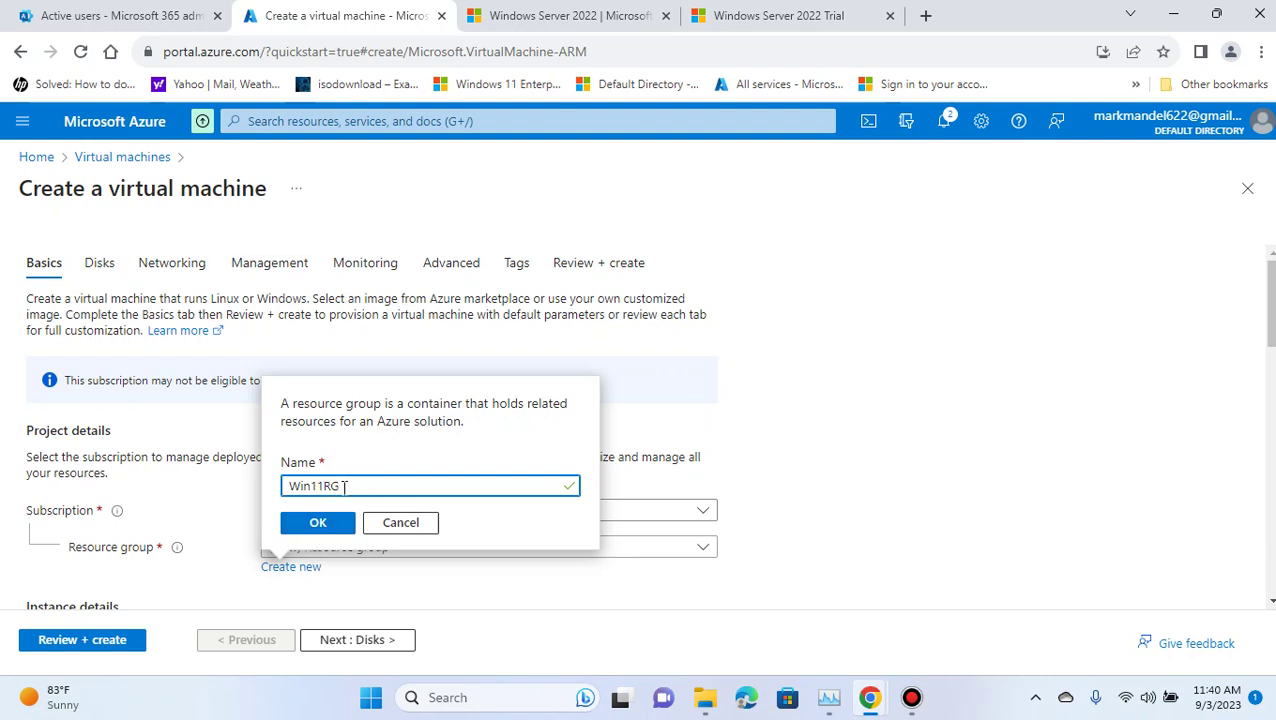
left_click(317, 523)
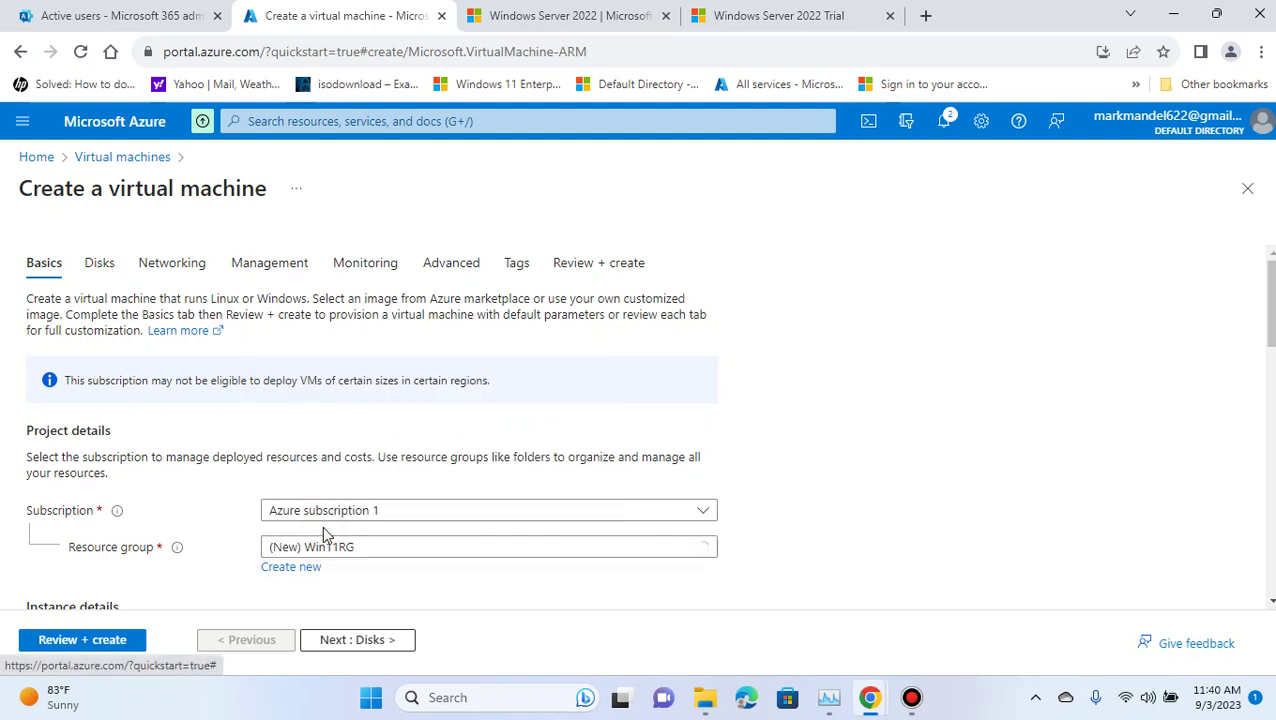
Name the virtual machine Win11Pc and set its availability options to No infrastructure redundancy required
scroll(503, 494, "down", 2)
left_click(288, 448)
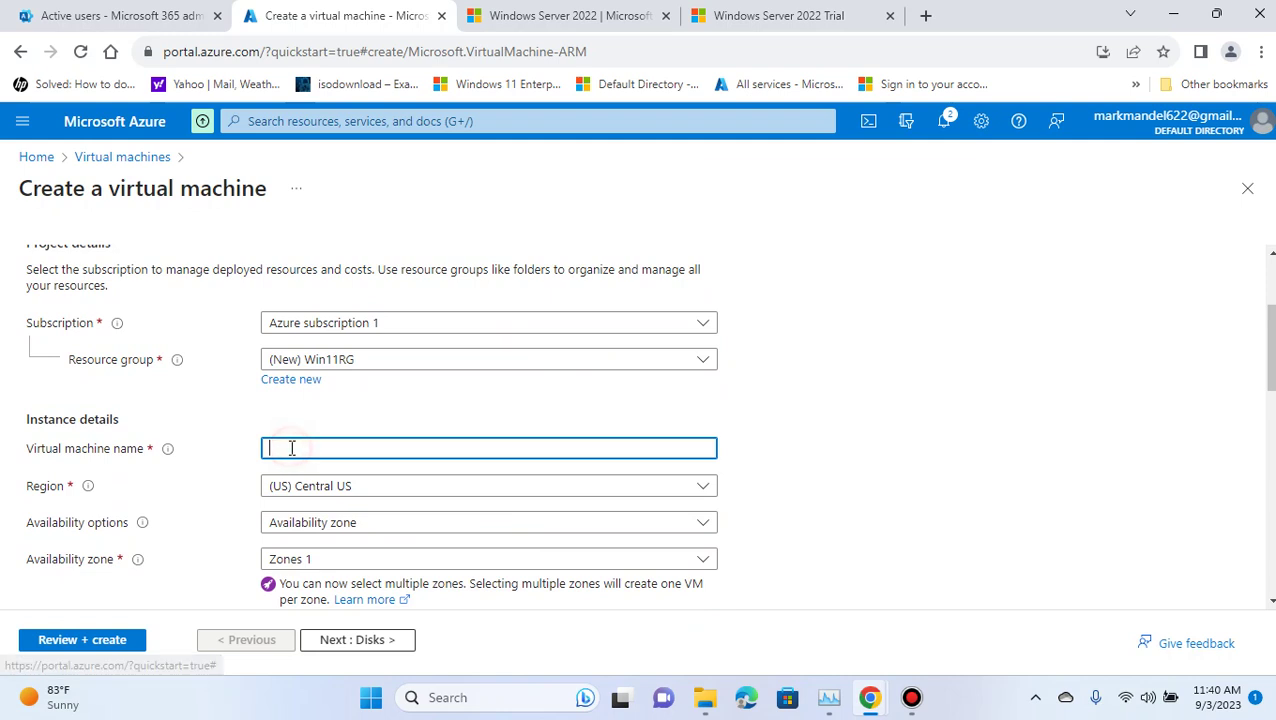
type("Win11Pc")
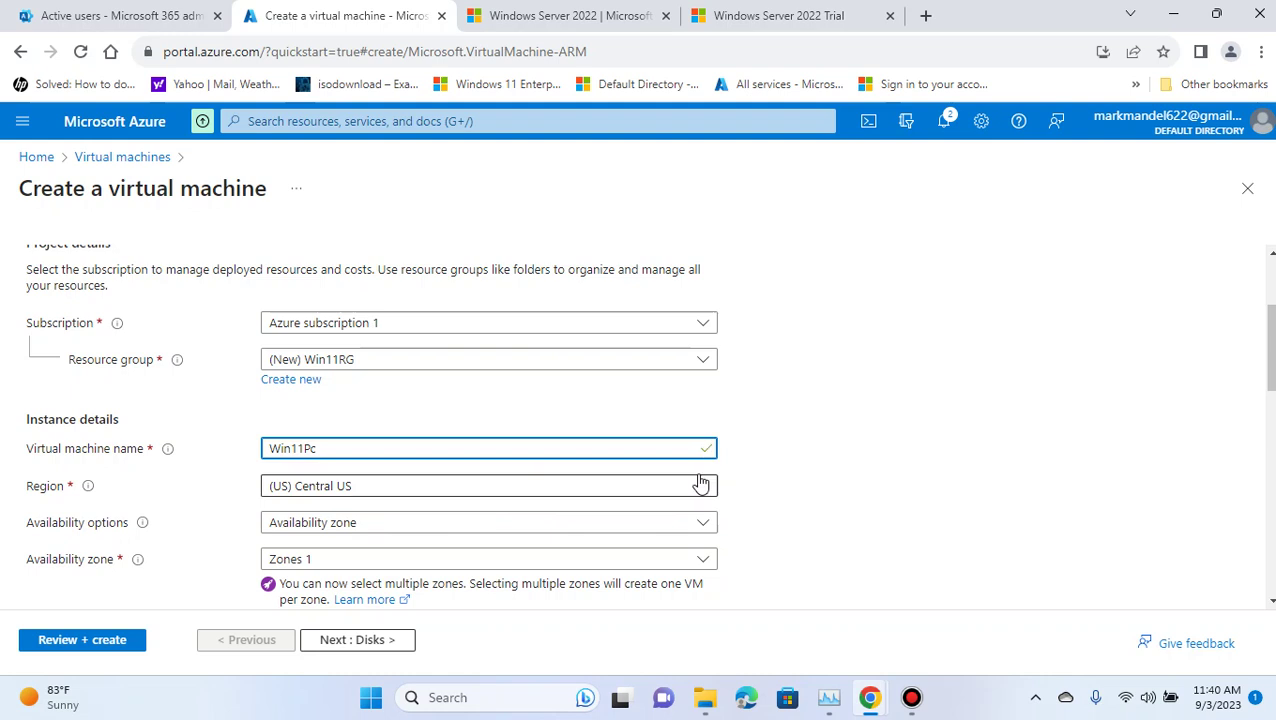
scroll(870, 480, "down", 1)
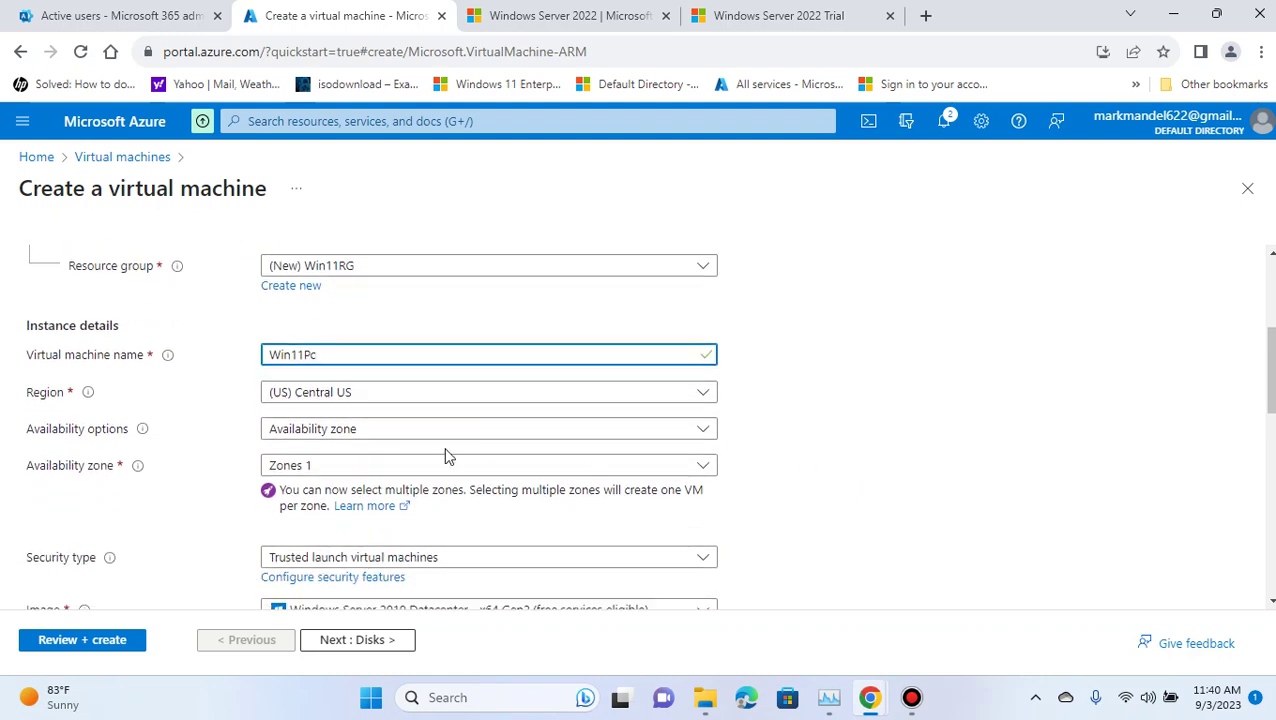
left_click(386, 432)
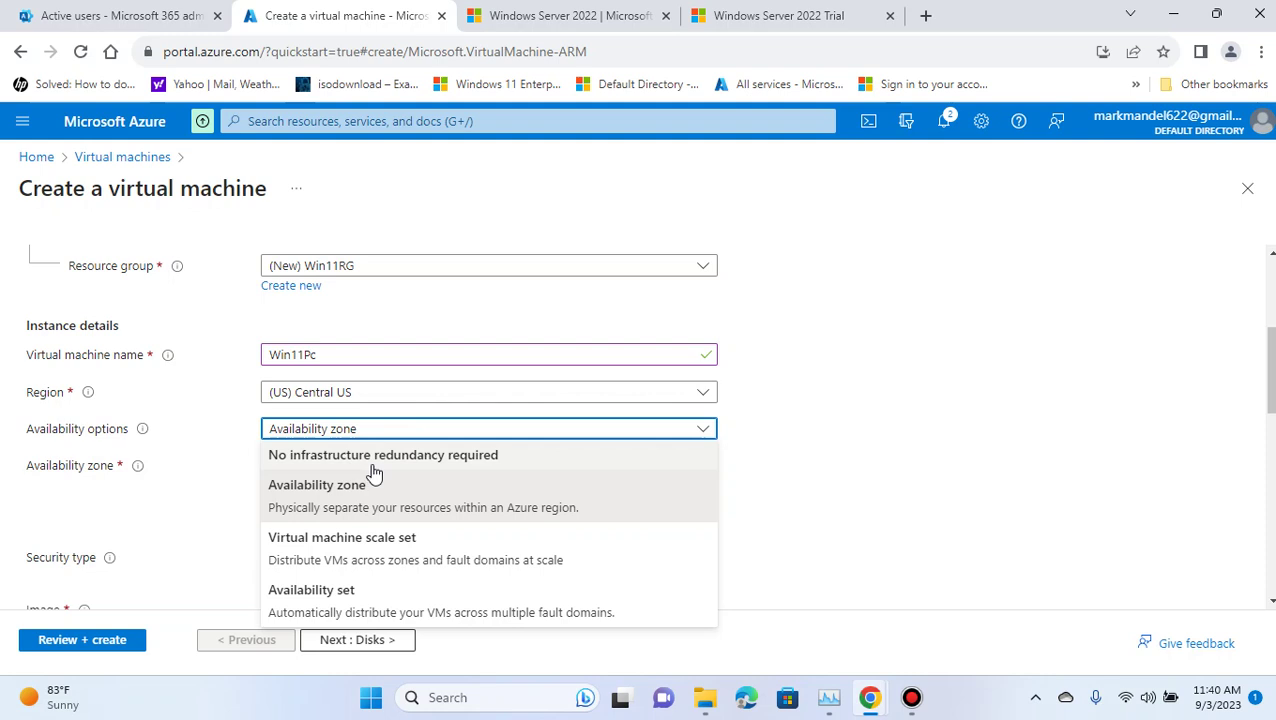
left_click(420, 460)
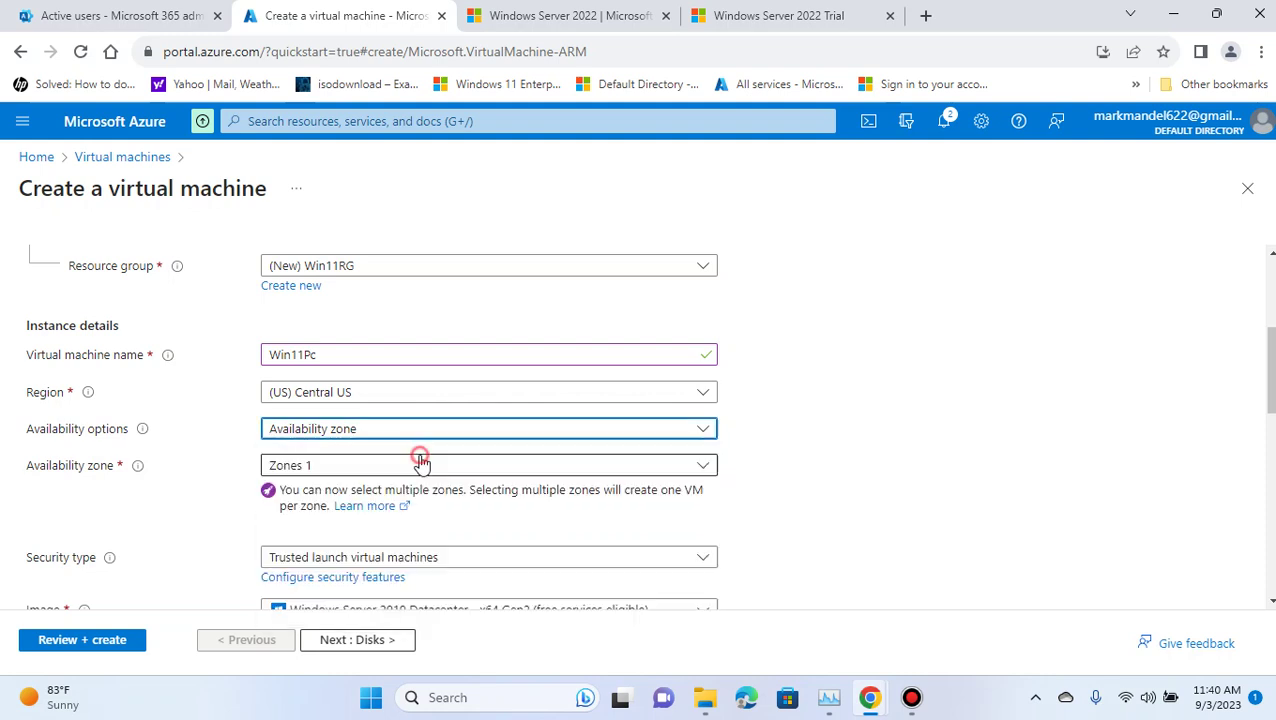
Set the virtual machine's image to Windows 11 Pro, version 22H2 - x64 Gen2
scroll(735, 420, "down", 1)
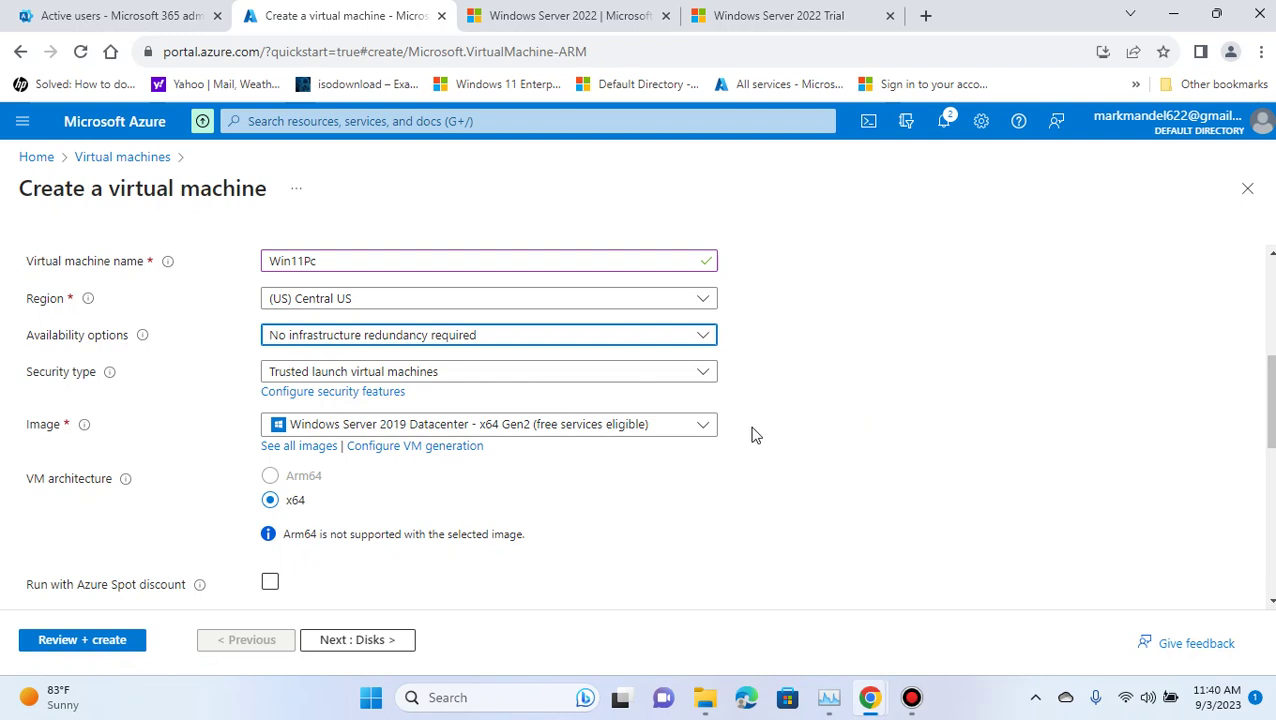
left_click(676, 428)
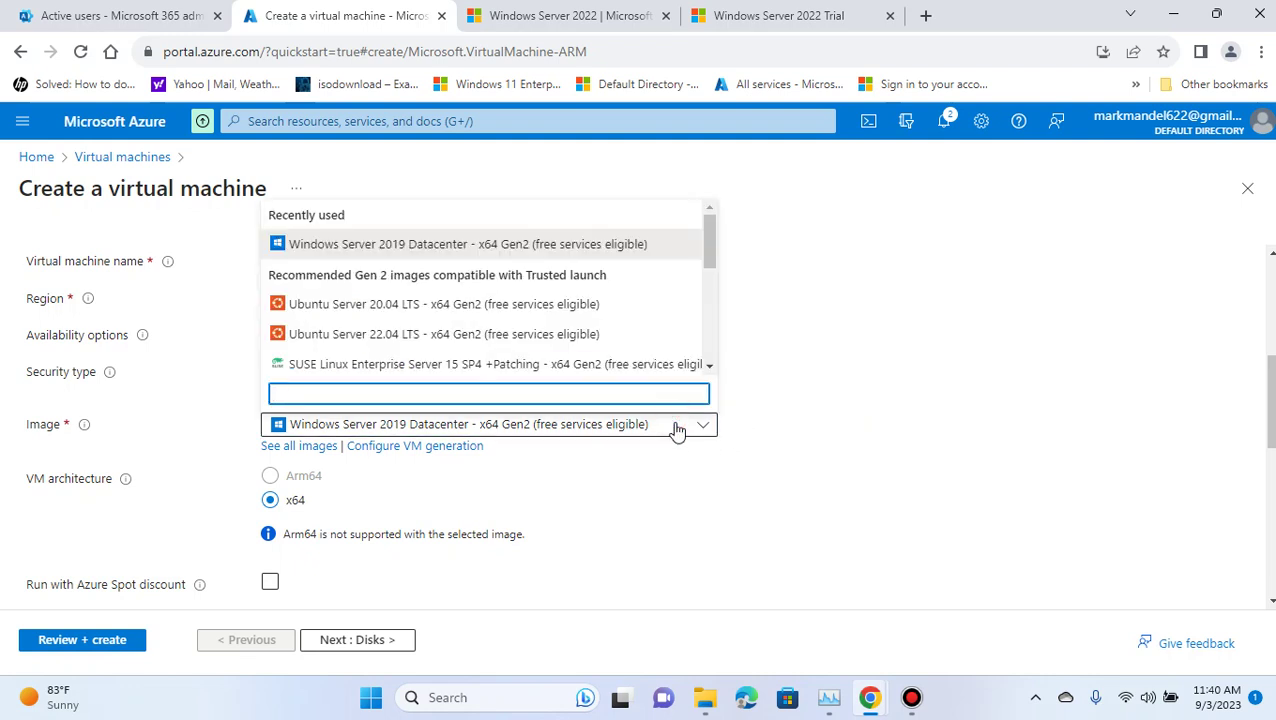
scroll(650, 322, "down", 1)
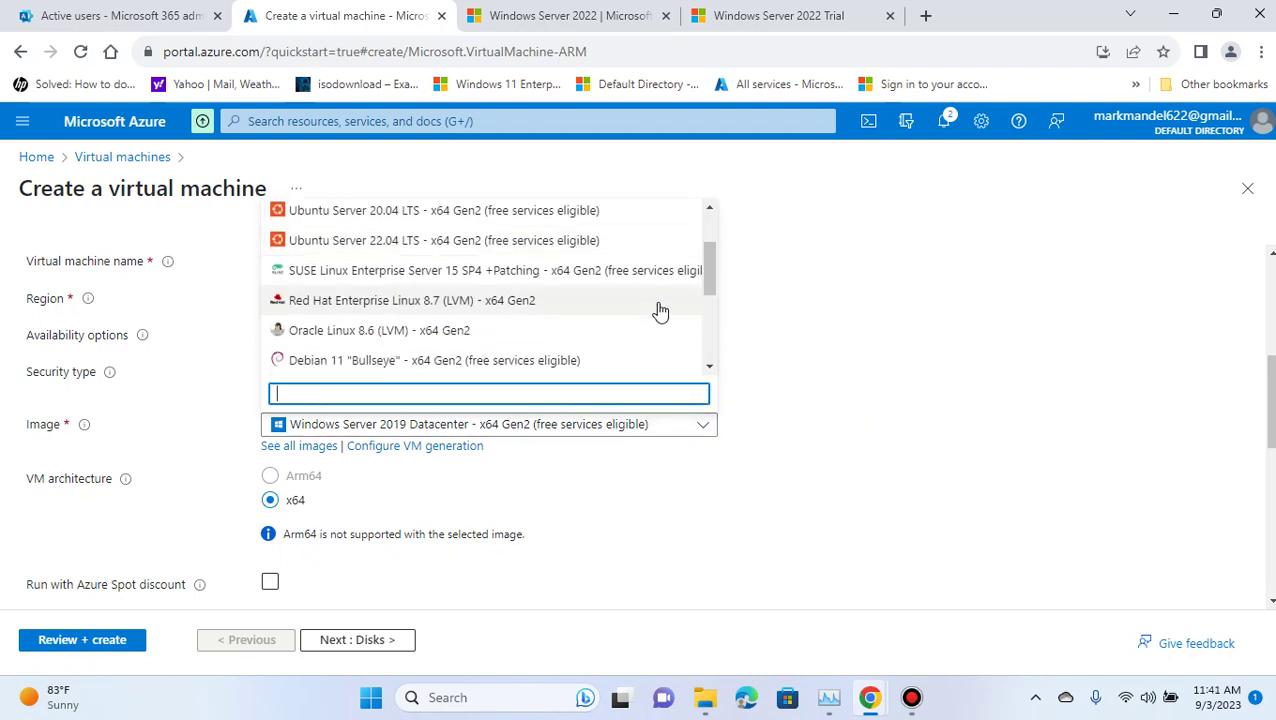
scroll(660, 312, "down", 1)
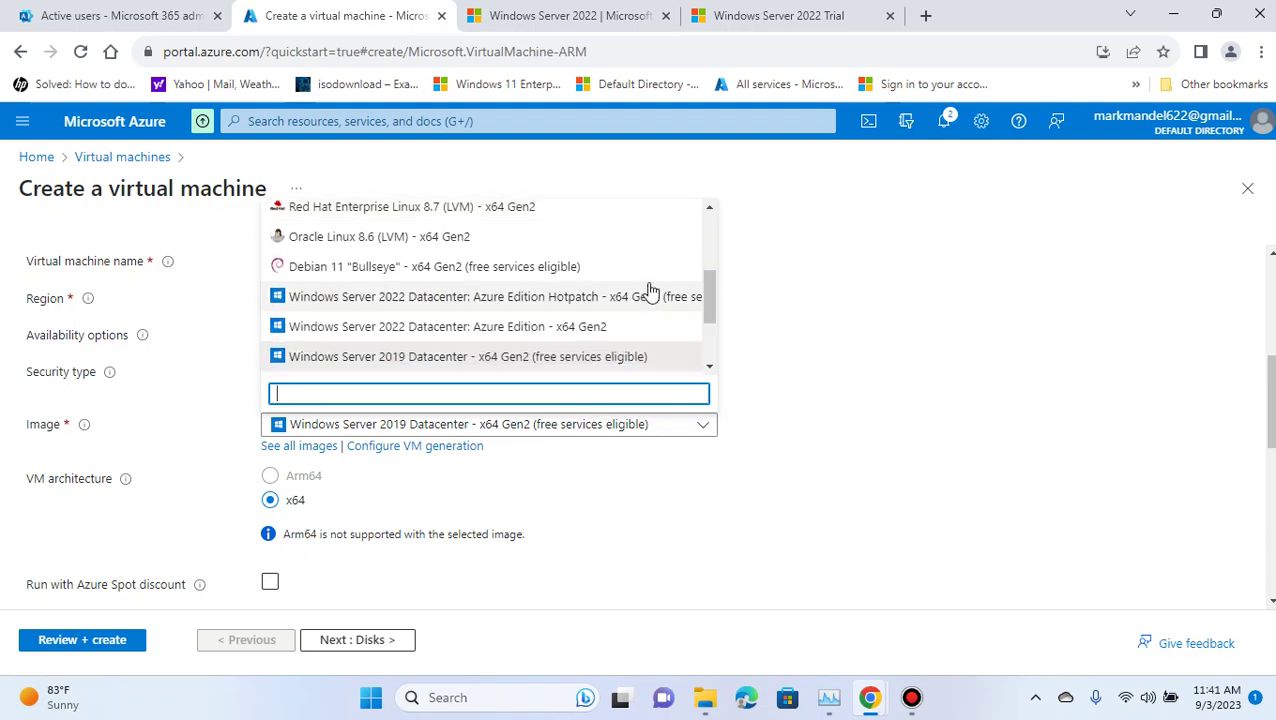
scroll(603, 281, "down", 1)
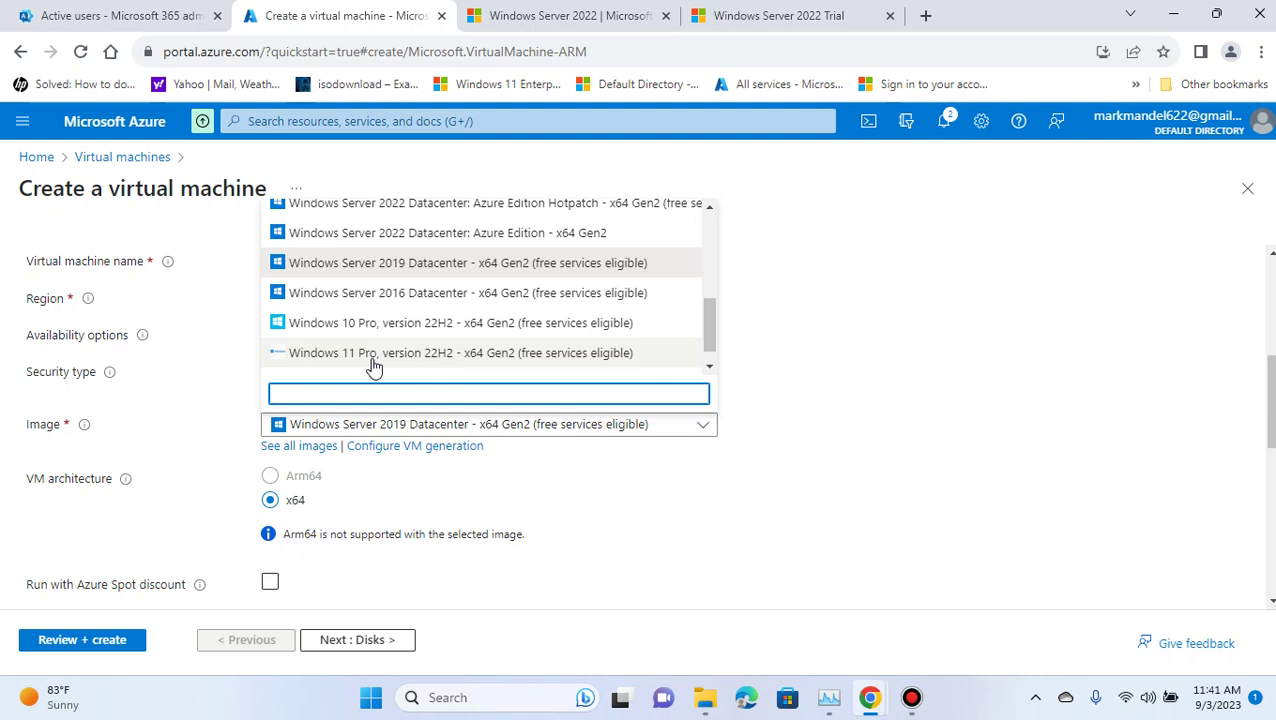
scroll(380, 362, "down", 1)
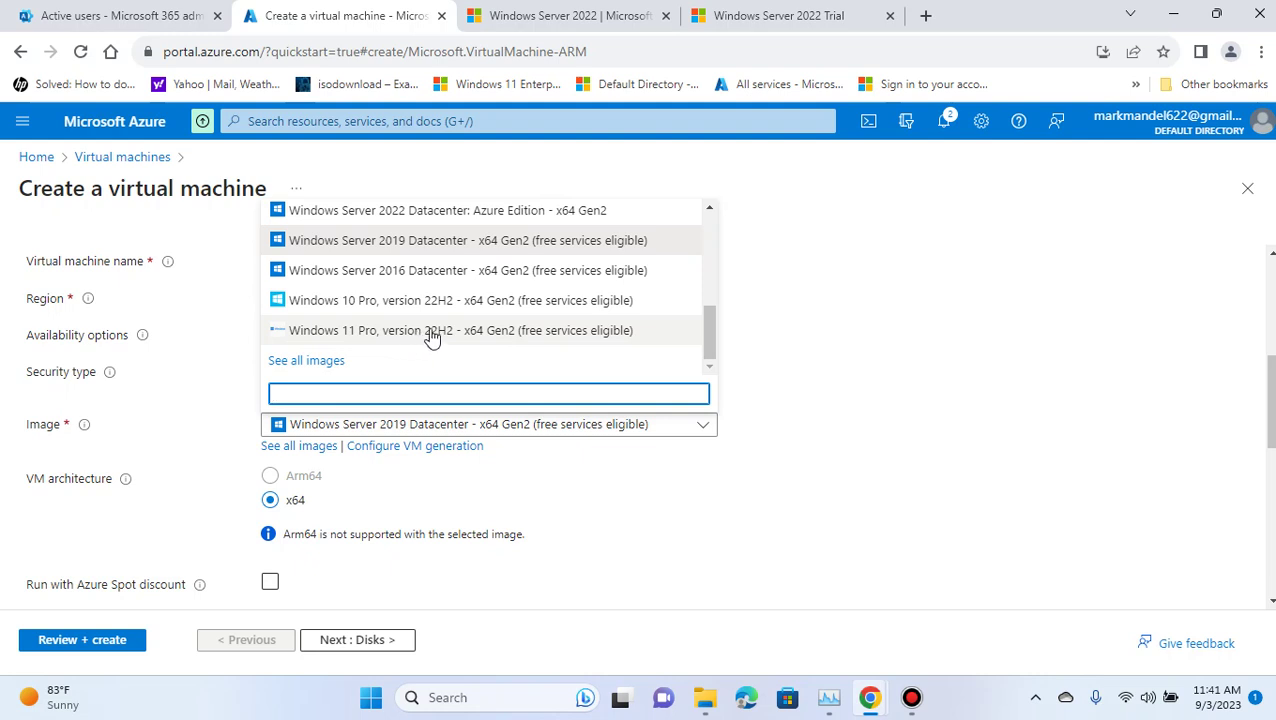
left_click(485, 333)
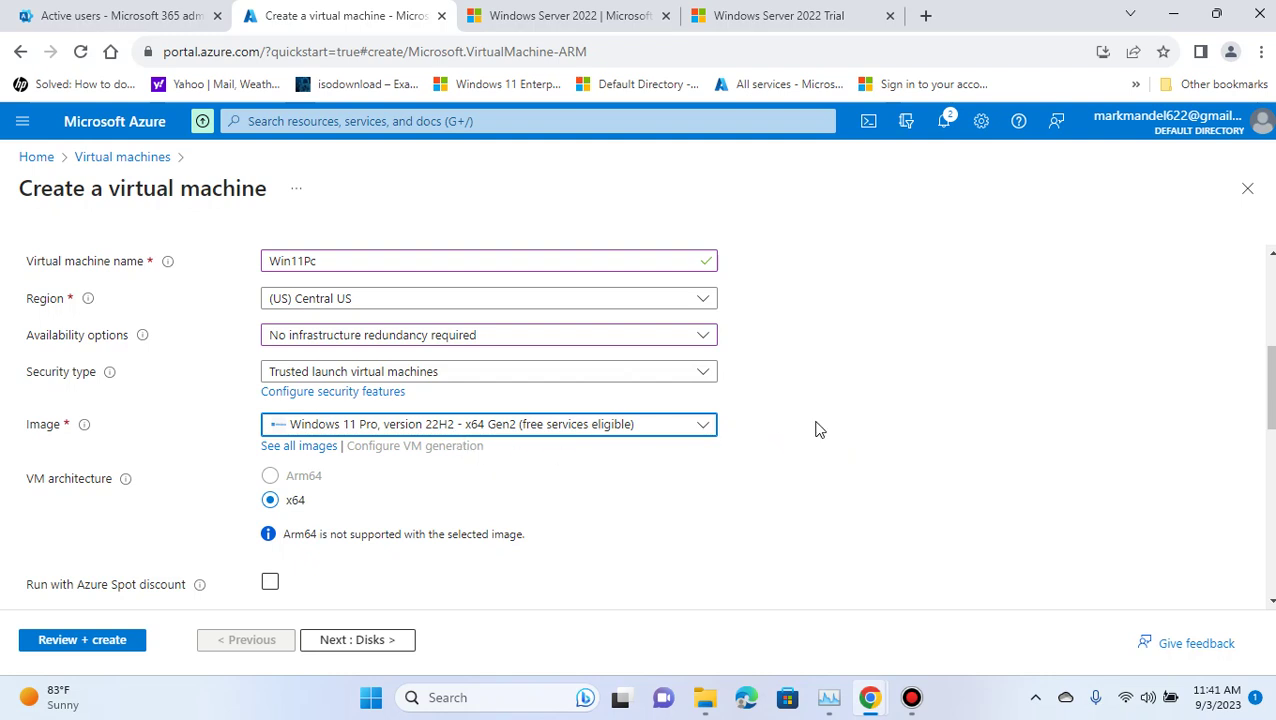
Compare the B-Series v2 sizes in the full list of VM sizes and choose B2ls_v2 for the virtual machine
scroll(812, 413, "down", 1)
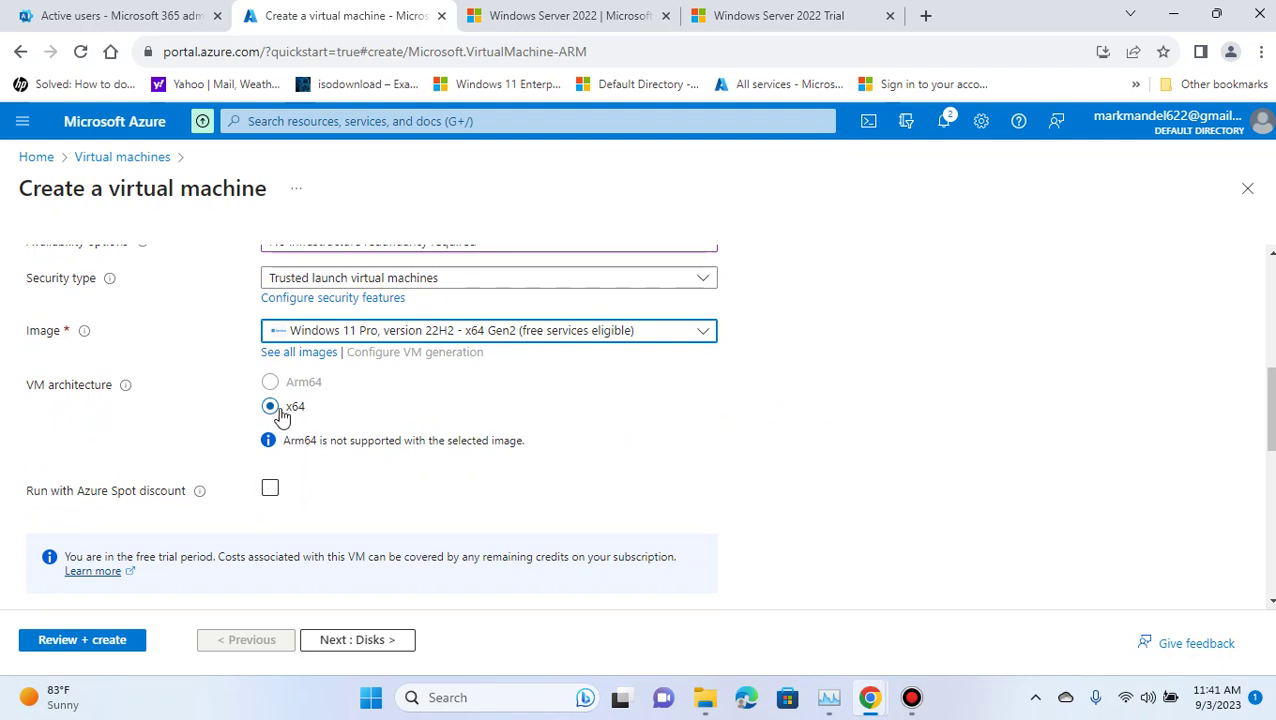
scroll(760, 445, "down", 2)
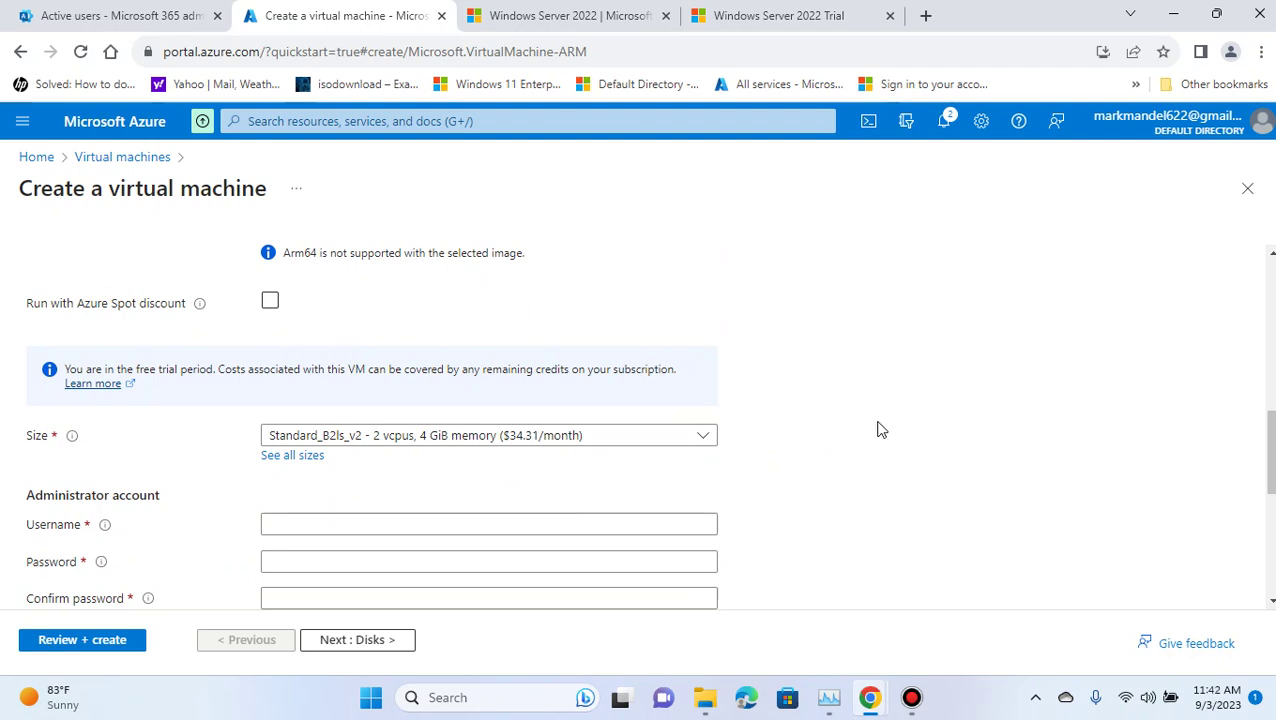
left_click(296, 458)
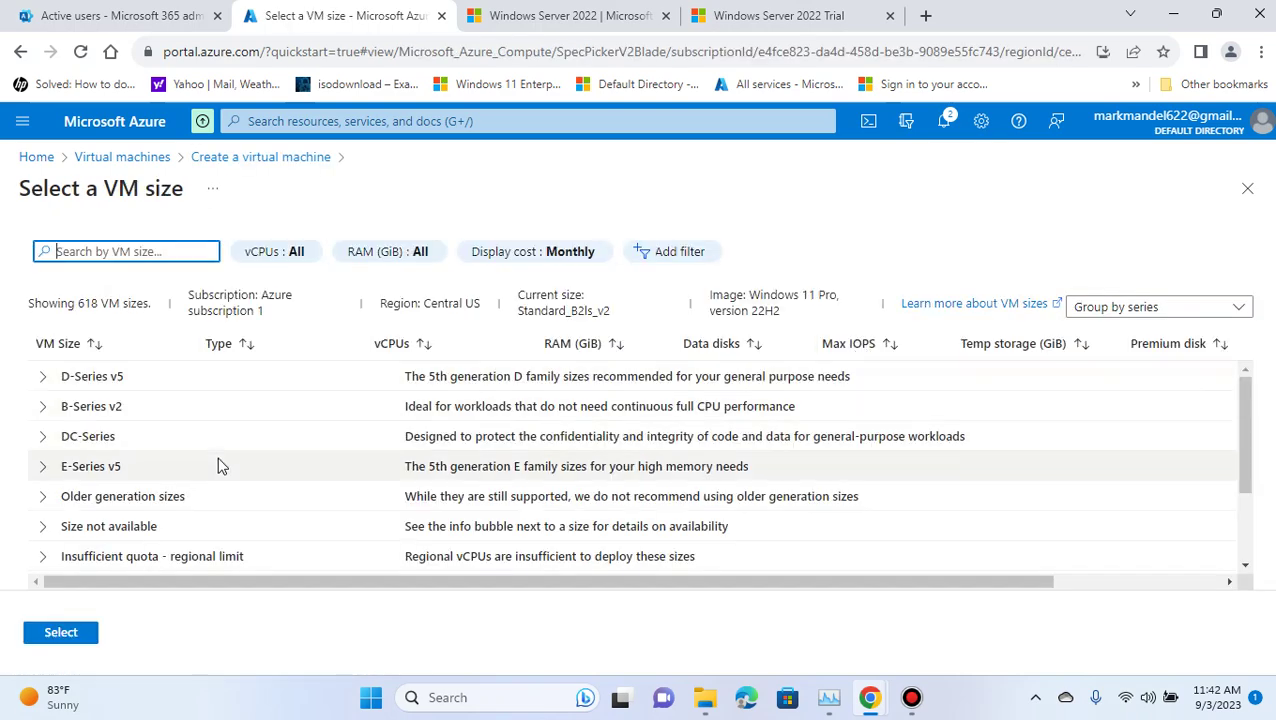
left_click(43, 407)
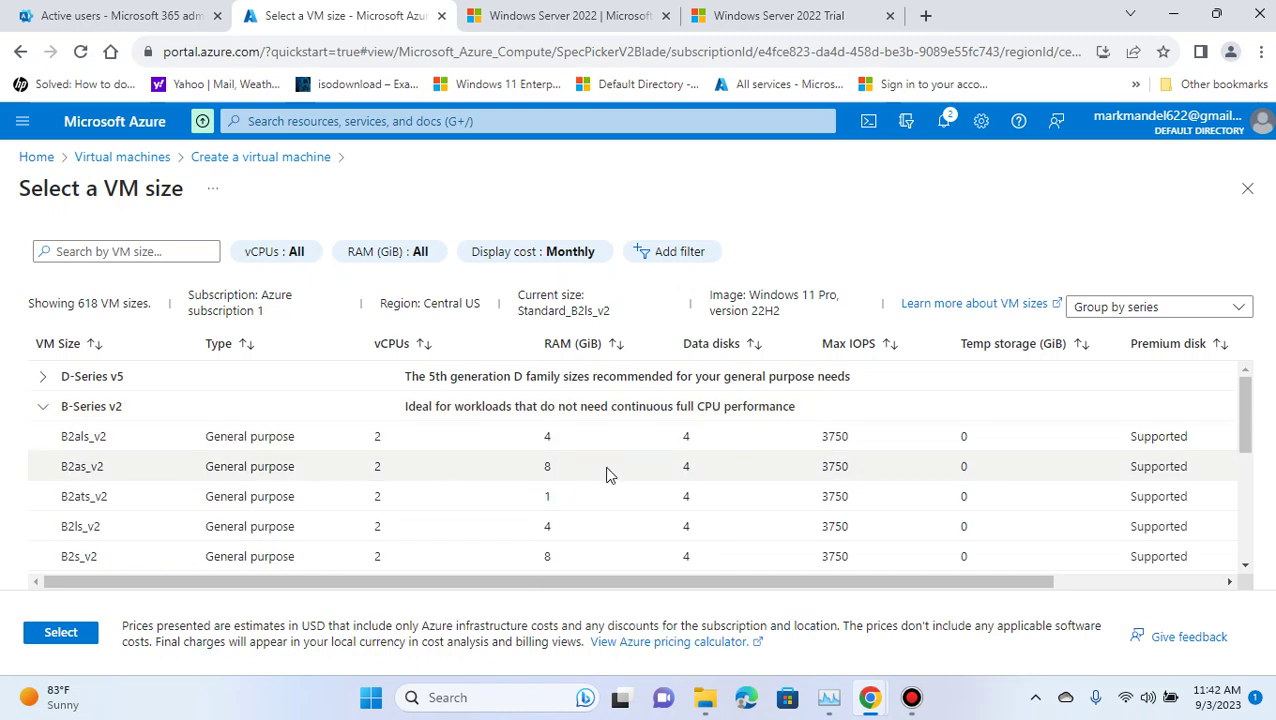
left_click_drag(607, 581, 543, 568)
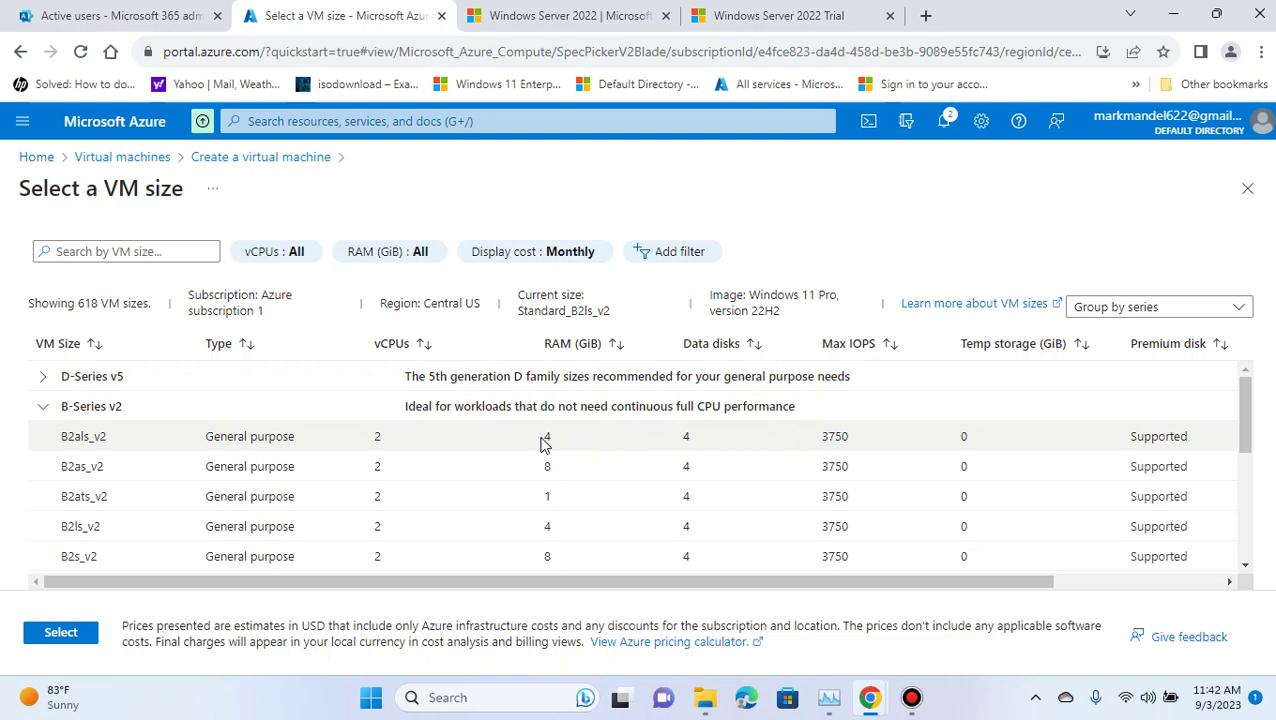
left_click(250, 440)
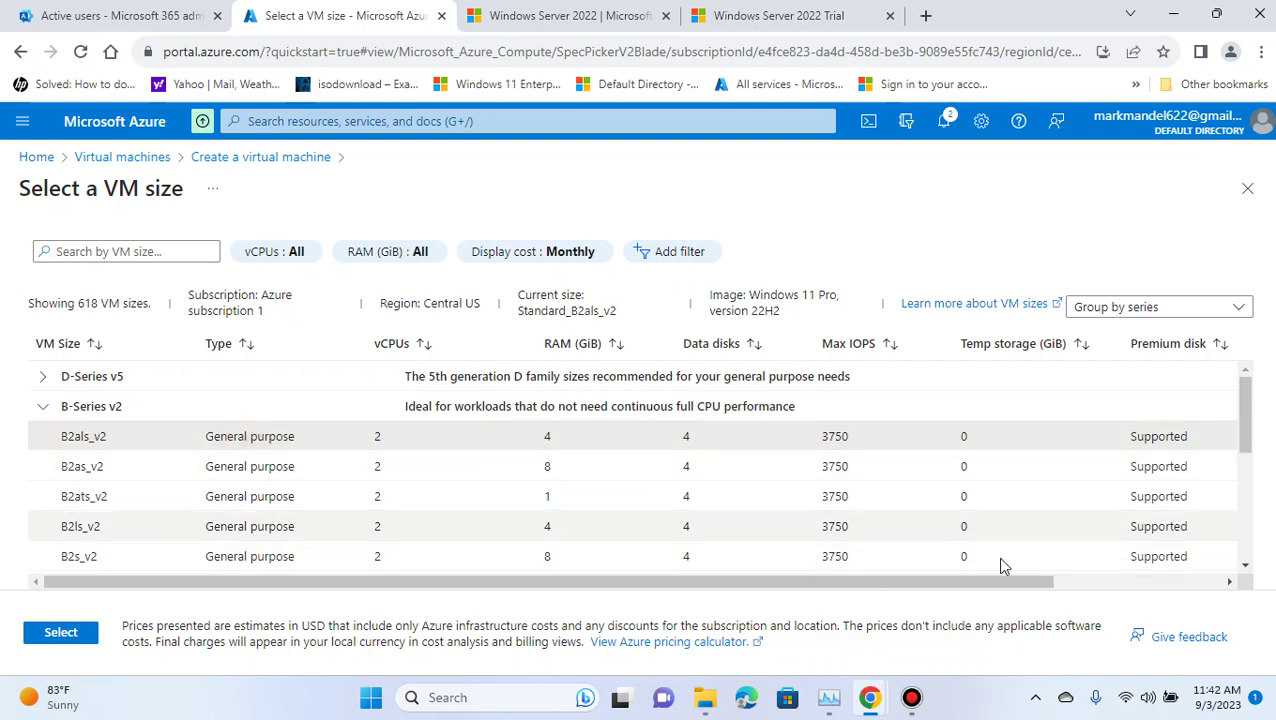
left_click_drag(840, 588, 893, 588)
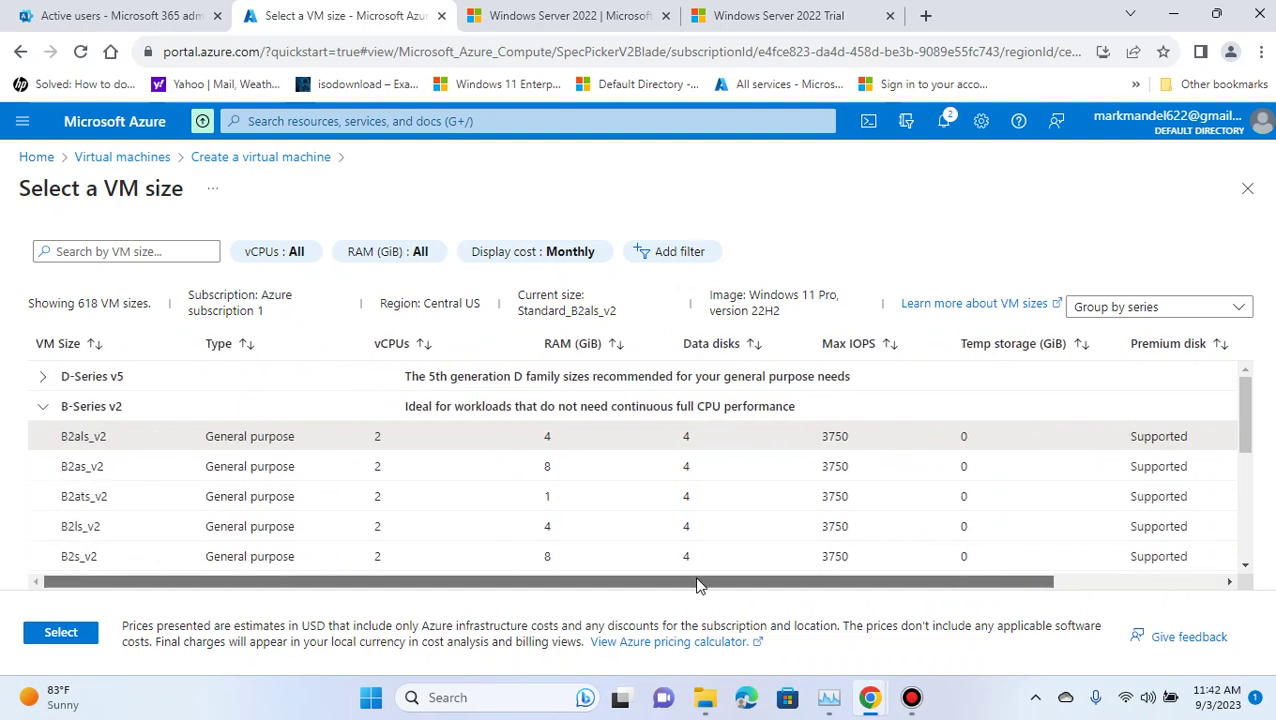
left_click(274, 527)
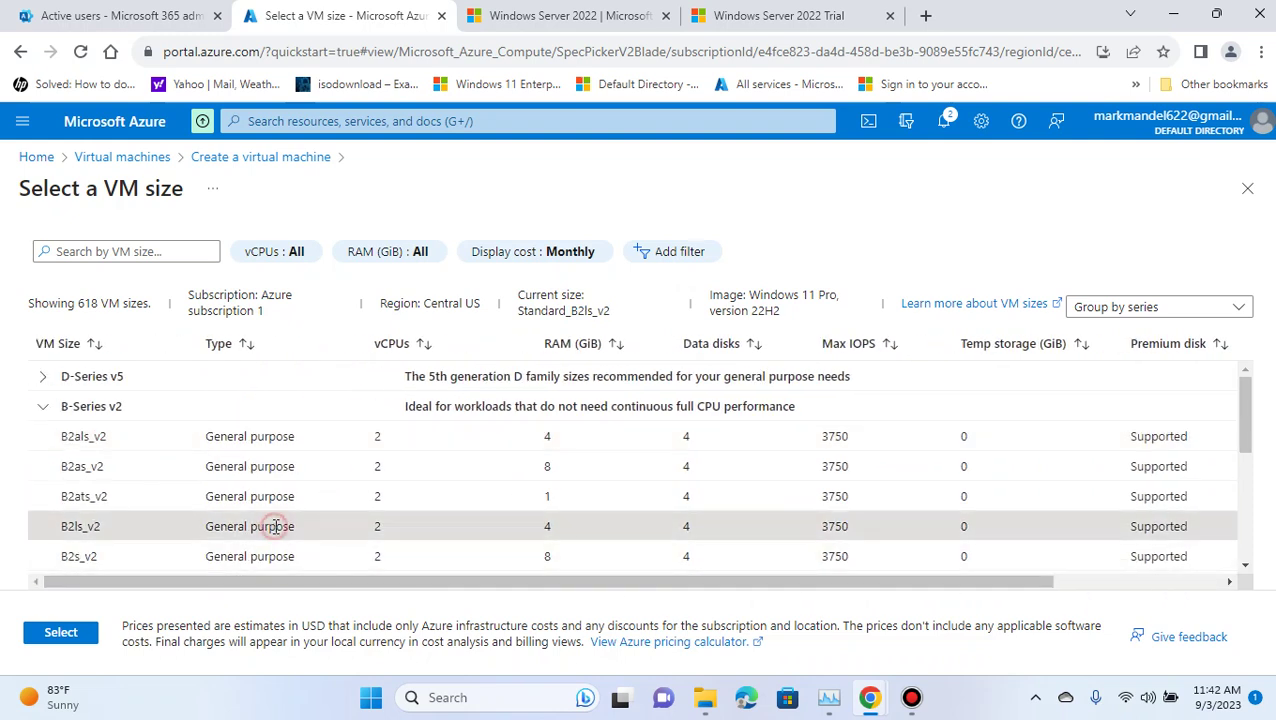
scroll(1070, 513, "down", 4)
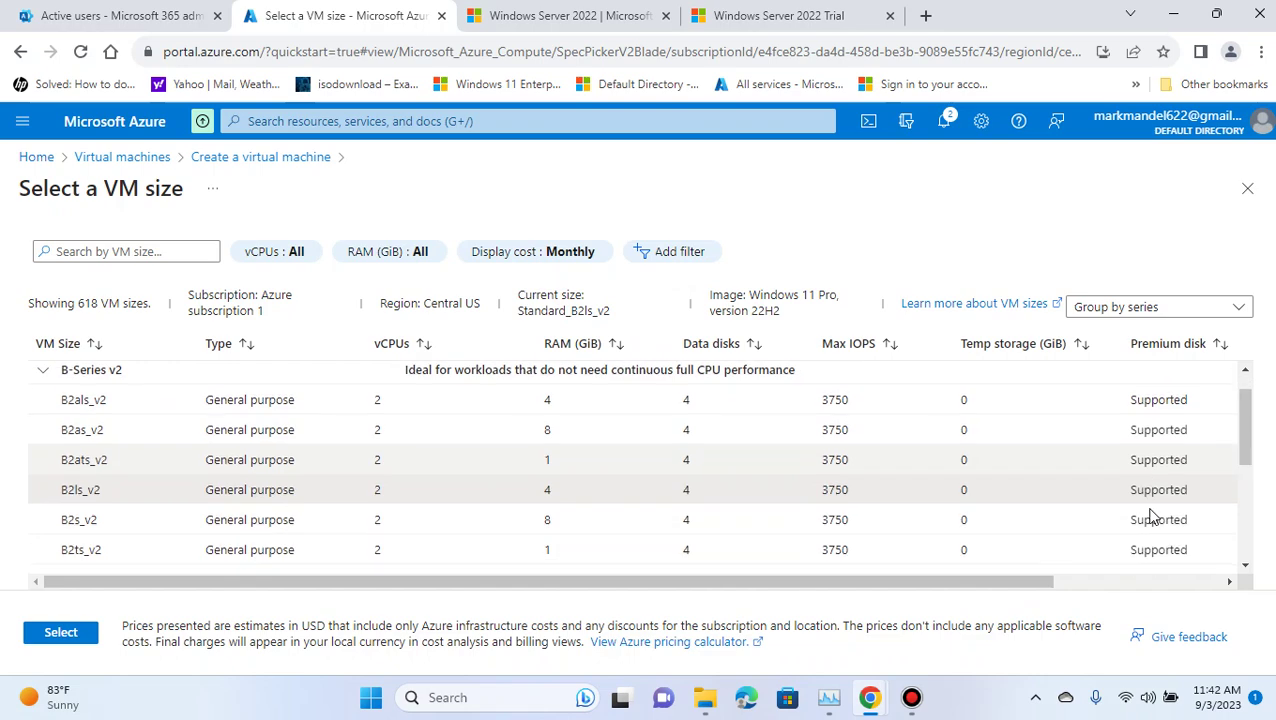
scroll(1070, 513, "up", 2)
mouse_move(948, 581)
left_mouse_down()
mouse_move(1105, 587)
mouse_move(951, 587)
left_mouse_up()
left_click(52, 635)
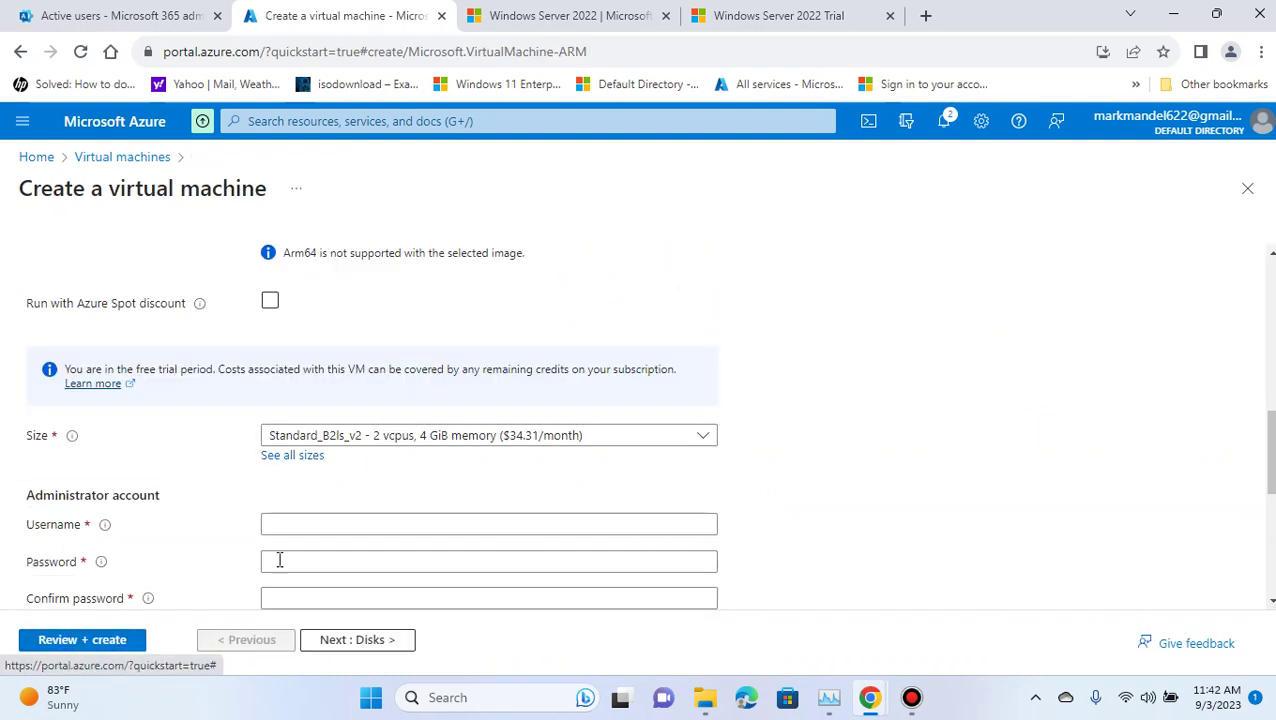
Fill in the administrator account's username, then enter and confirm its password
left_click(358, 524)
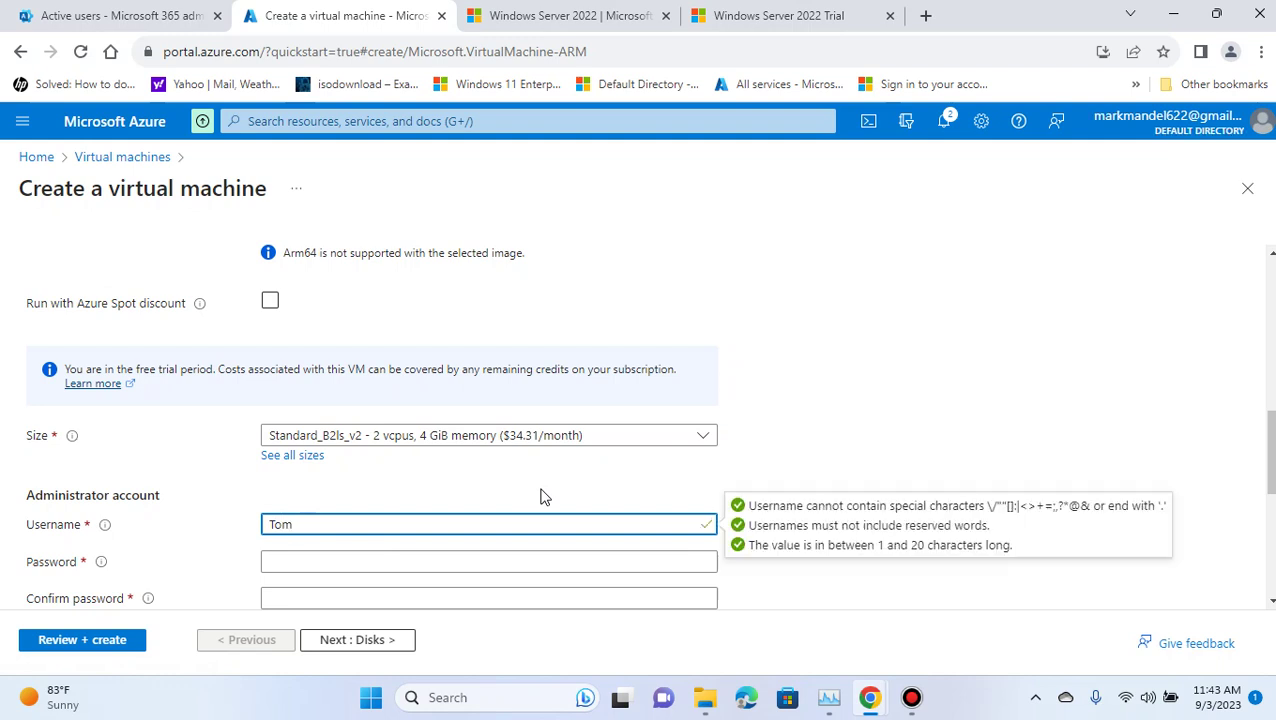
key("Tab")
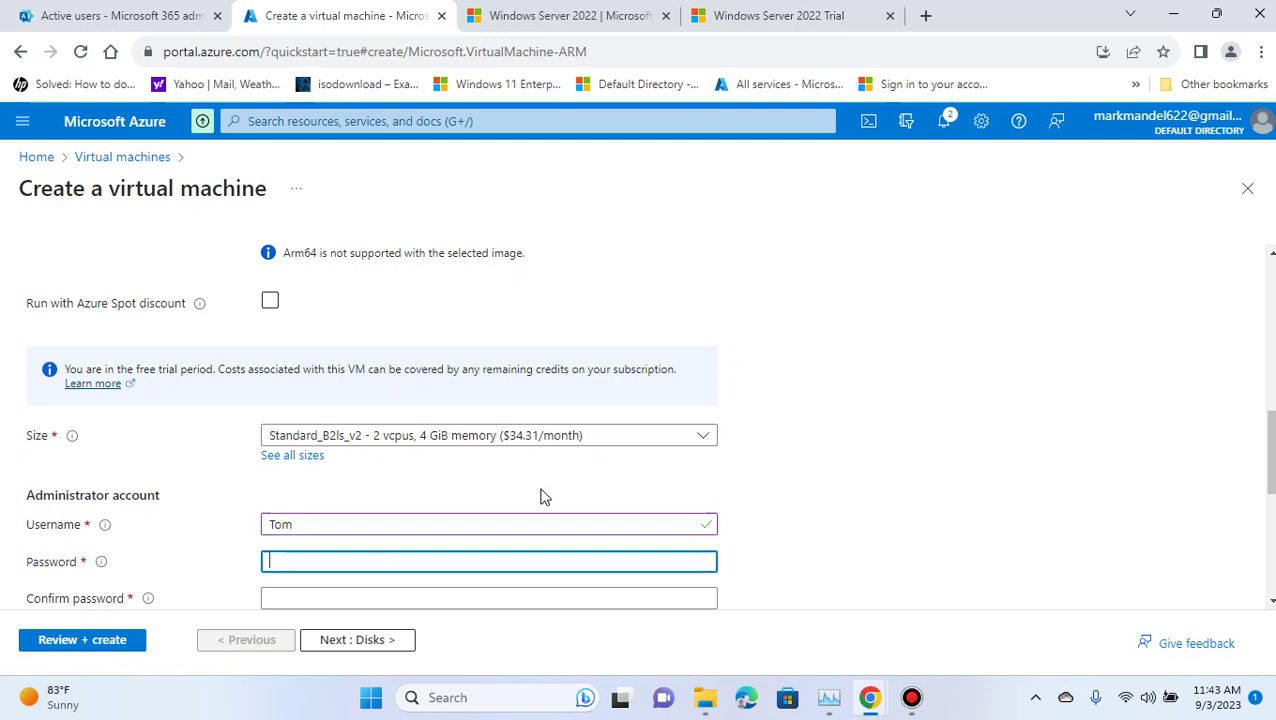
type("•••••")
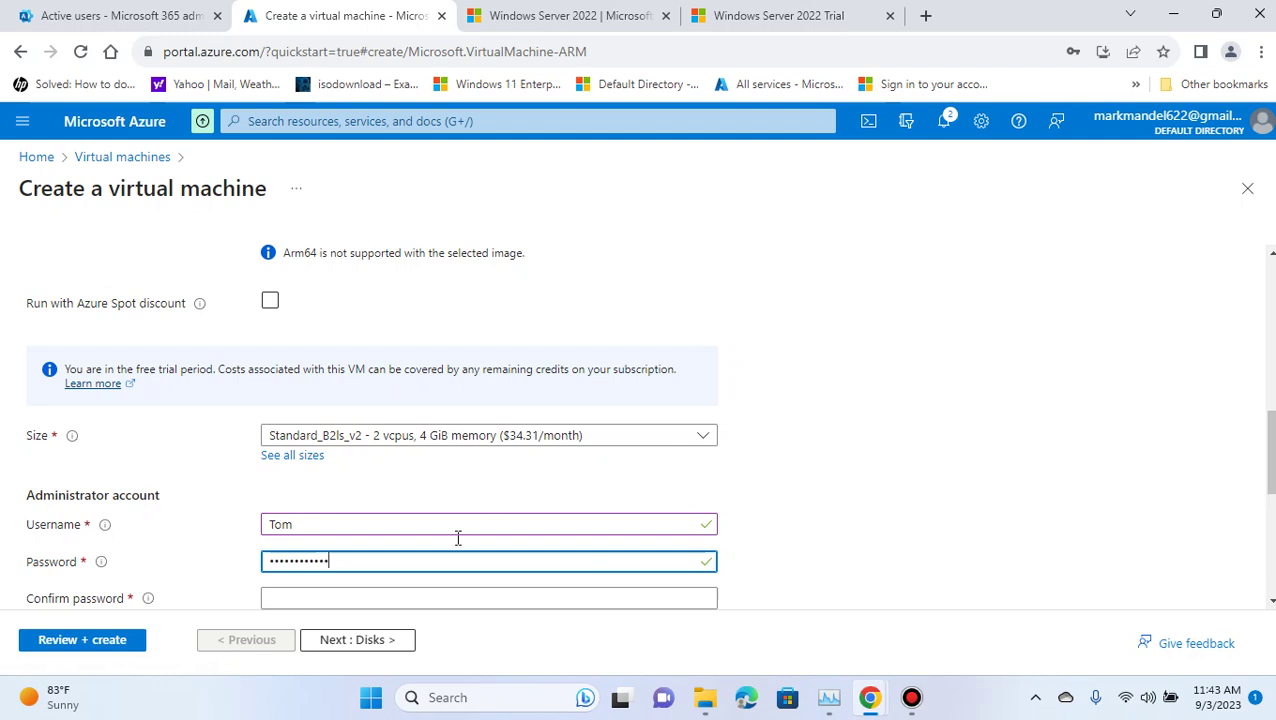
scroll(328, 570, "down", 1)
left_click(313, 506)
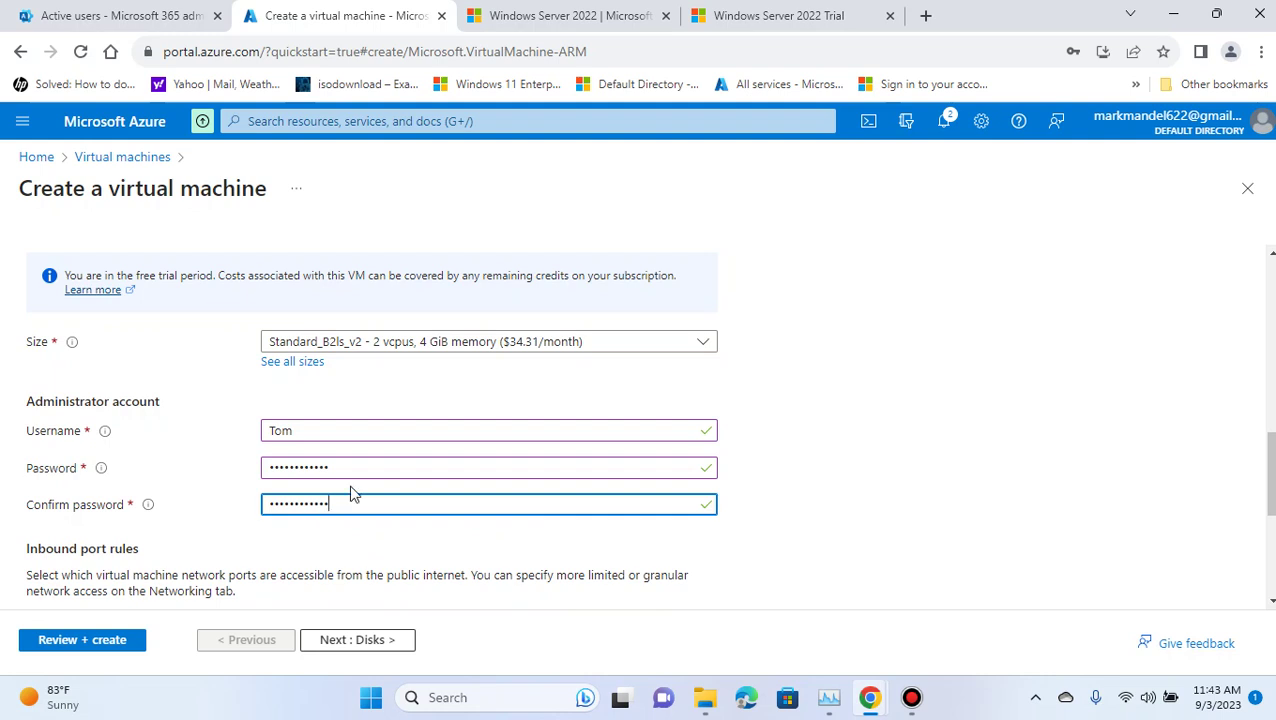
Try adding HTTPS (443) and SSH (22) to the allowed inbound ports, then clear both so only RDP (3389) stays selected
scroll(505, 490, "down", 2)
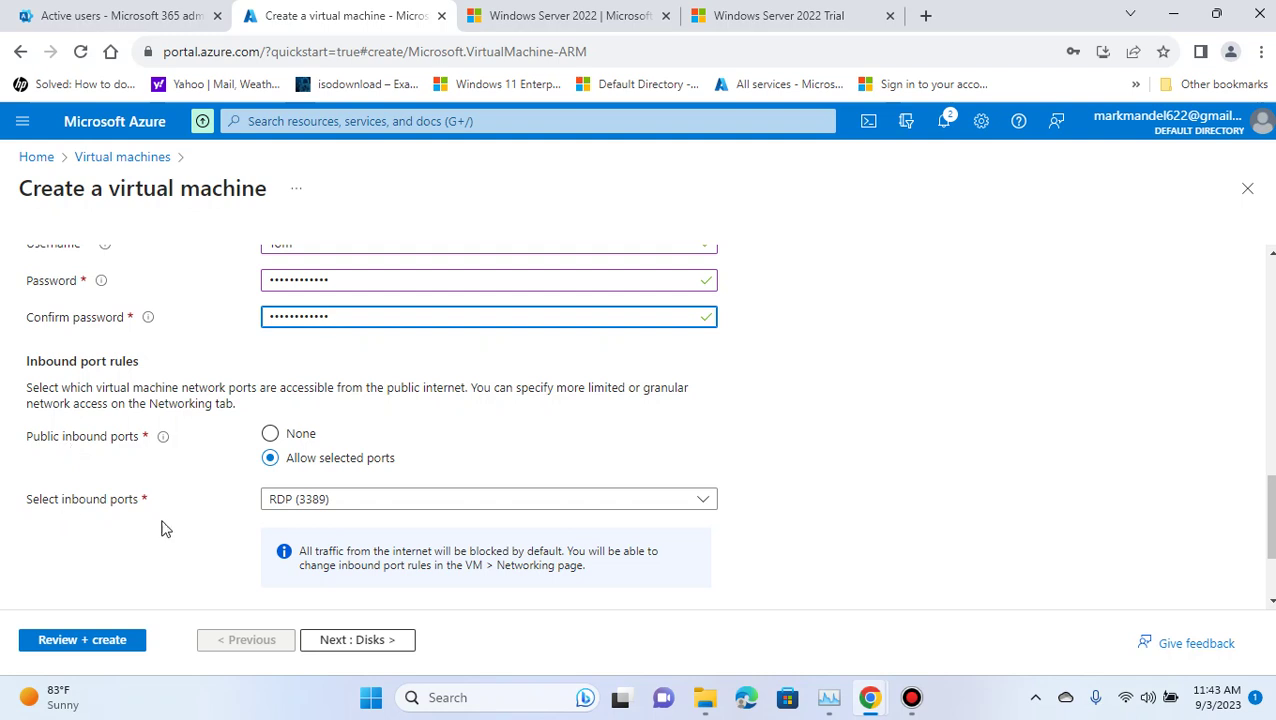
left_click(704, 502)
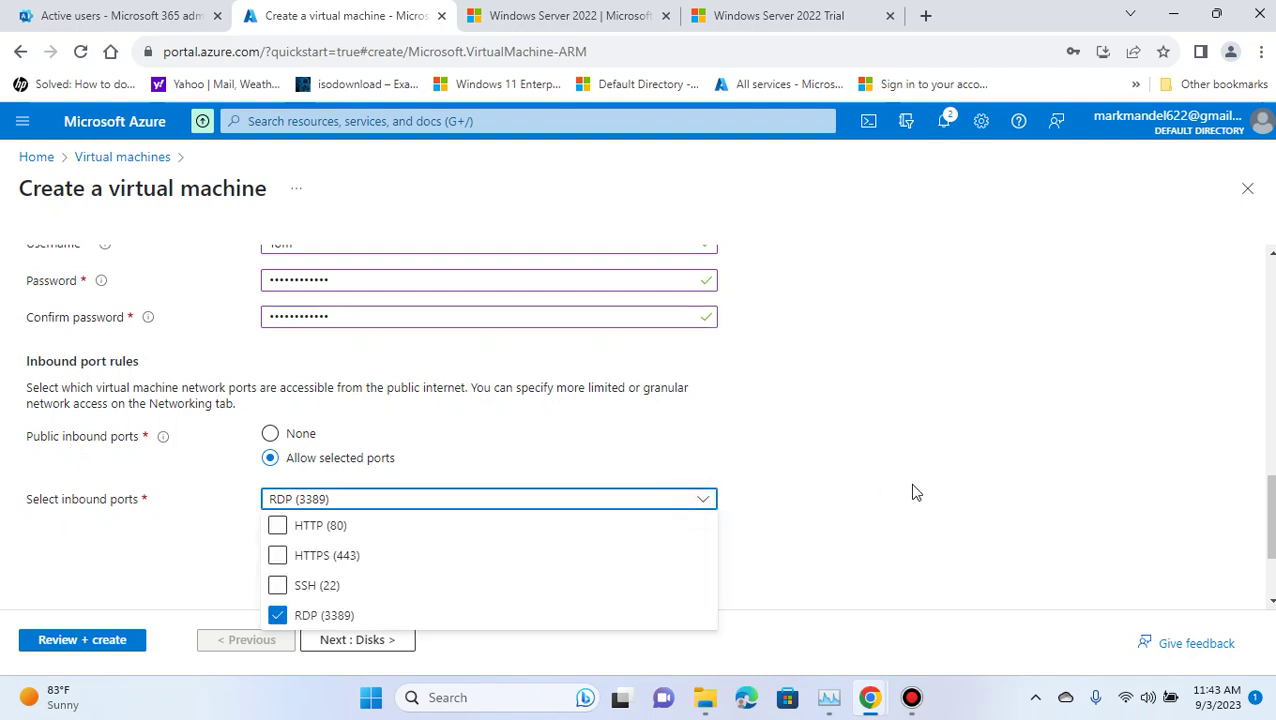
scroll(918, 492, "down", 1)
left_click(704, 408)
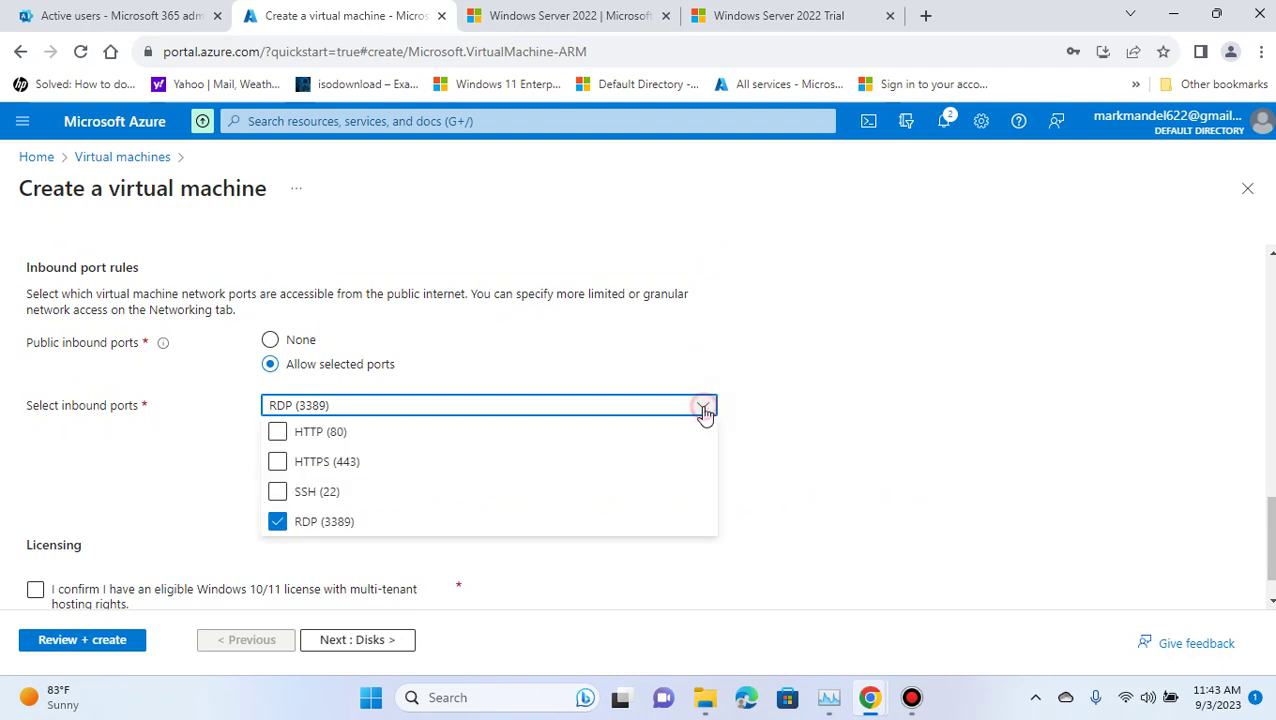
left_click(277, 462)
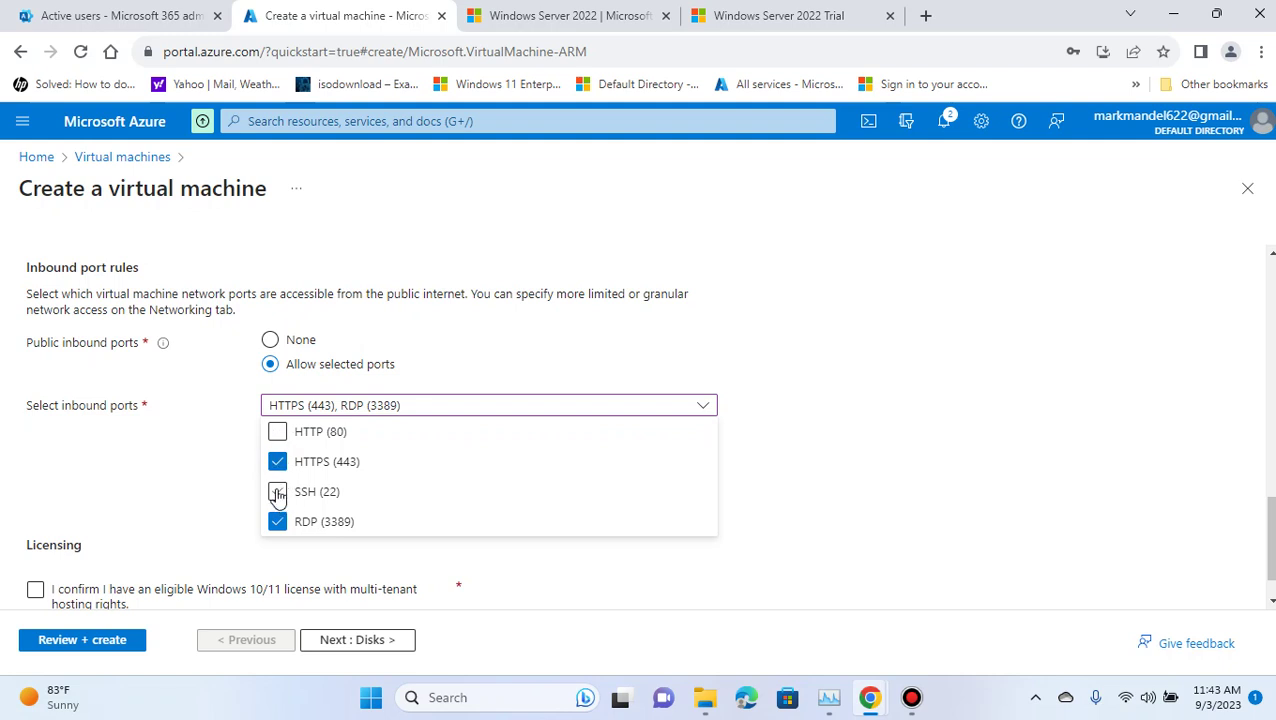
left_click(278, 492)
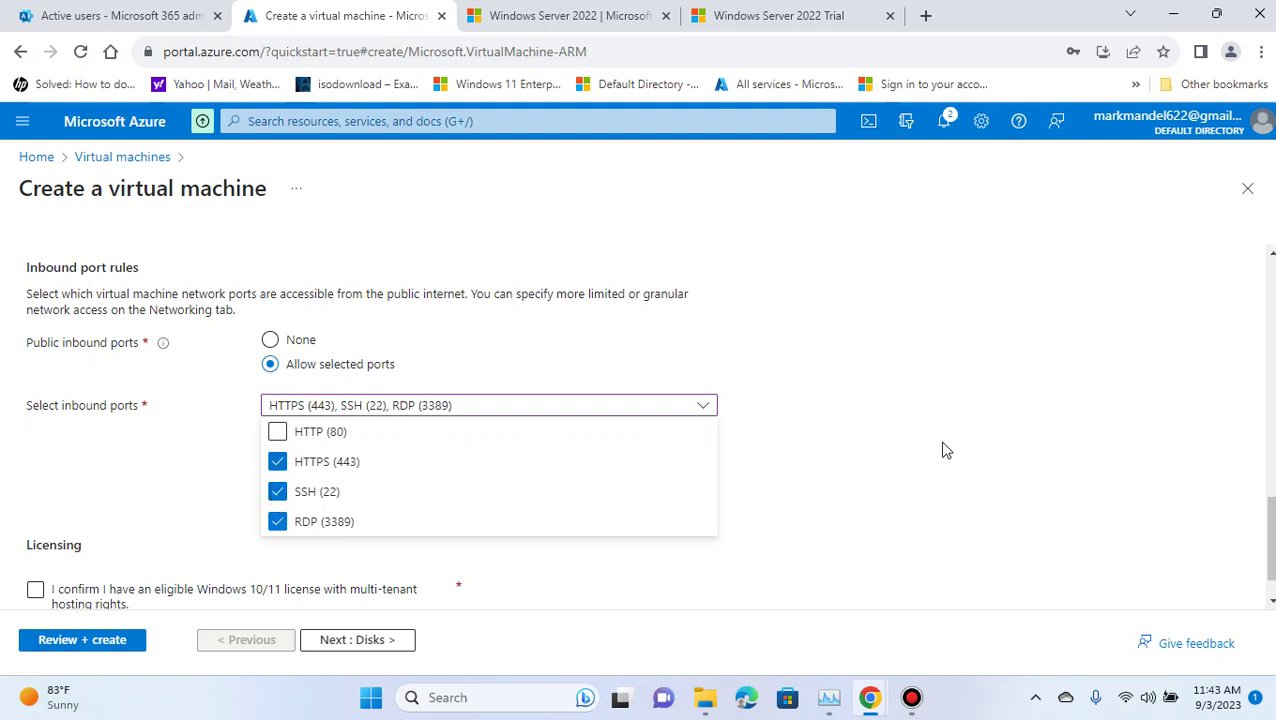
left_click(279, 496)
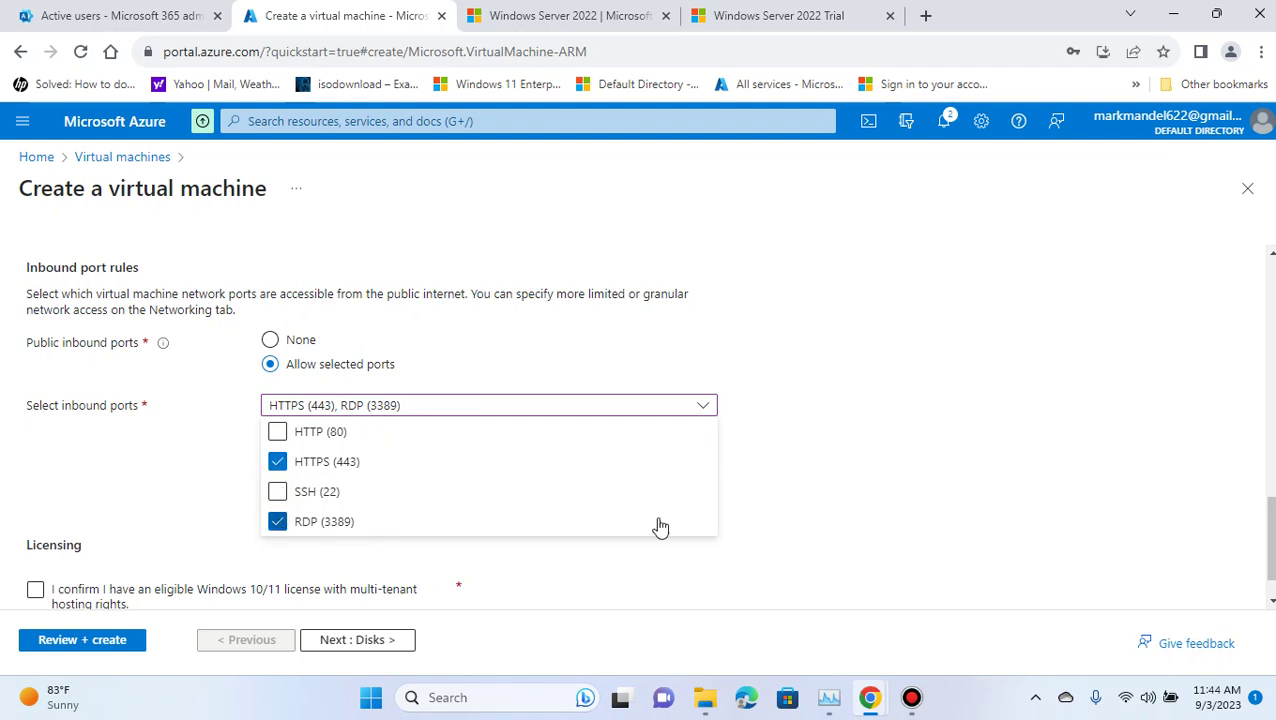
left_click(278, 463)
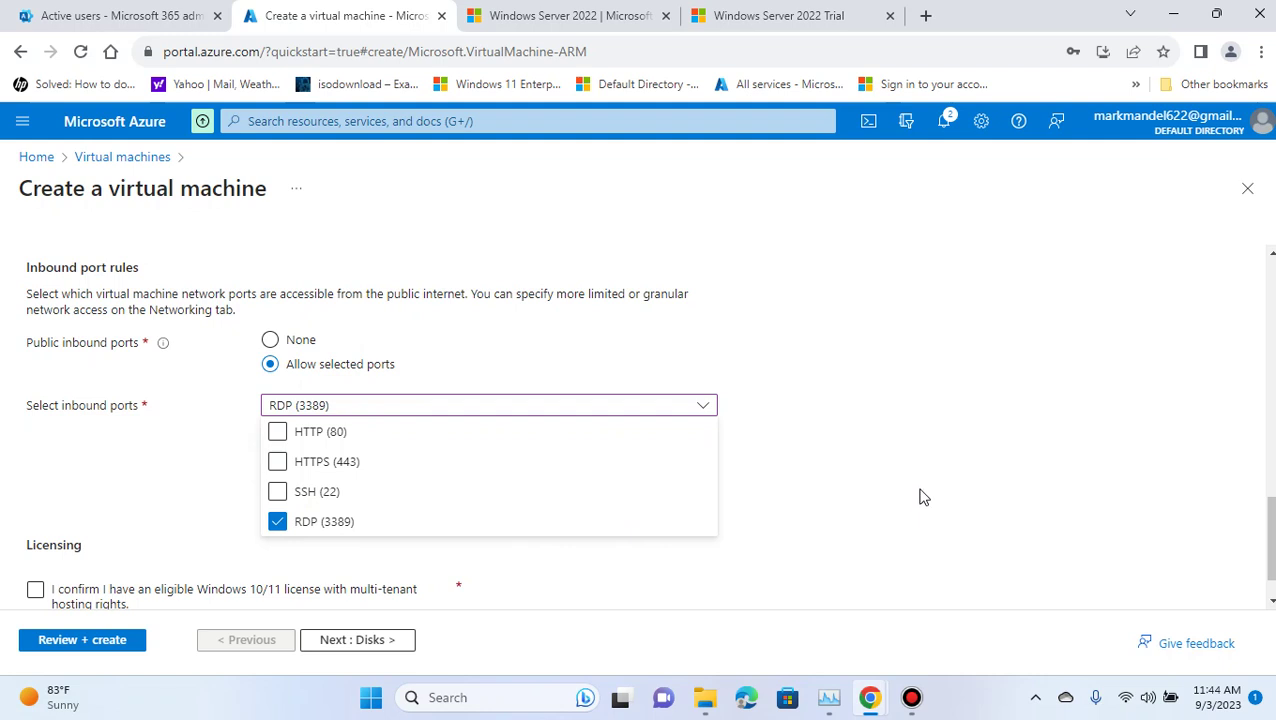
Confirm having an eligible Windows 10/11 license with multi-tenant hosting rights and review the basic settings
scroll(923, 497, "down", 1)
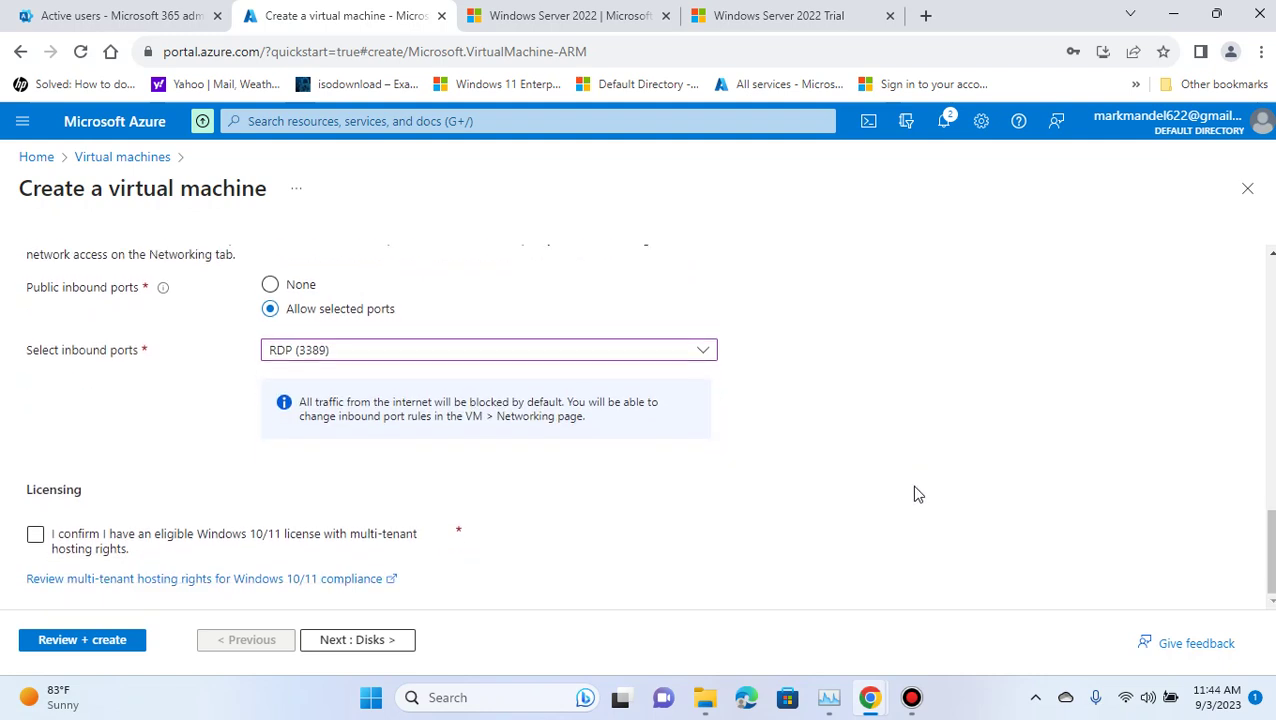
left_click(30, 537)
scroll(484, 570, "up", 3)
scroll(803, 476, "down", 3)
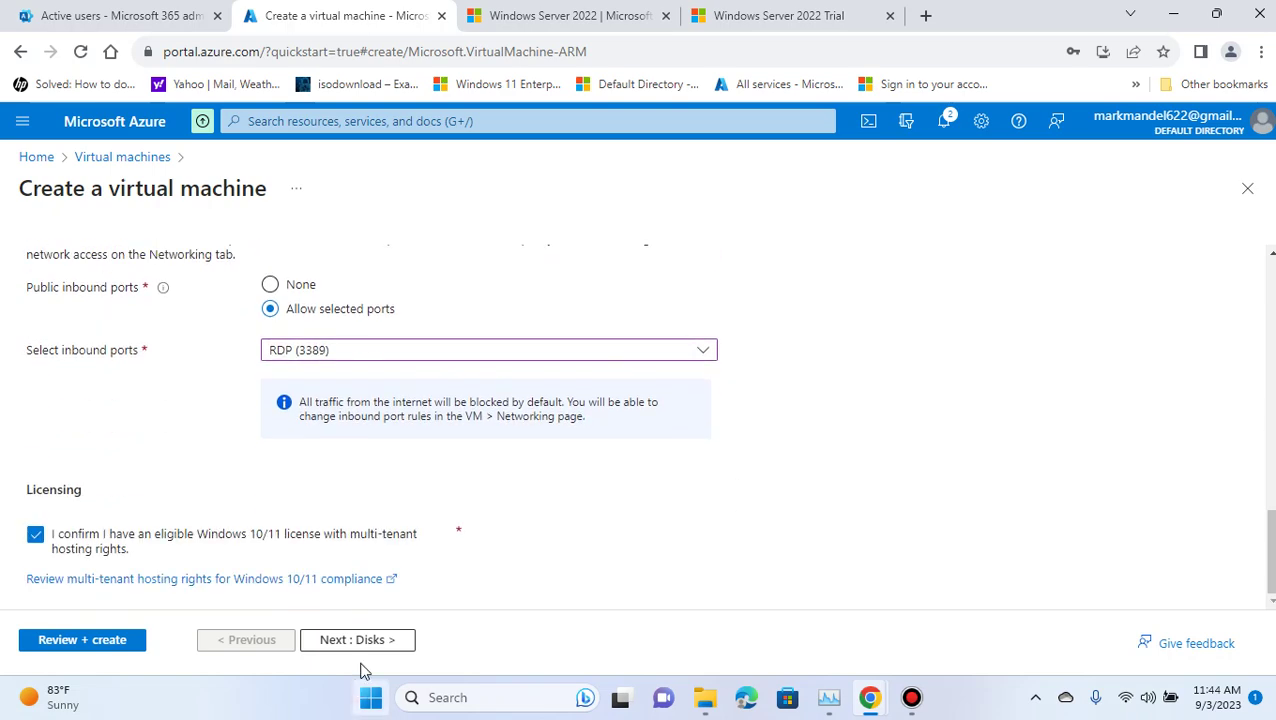
scroll(752, 527, "up", 15)
scroll(743, 527, "down", 5)
Continue to the disk settings, try Standard HDD as the OS disk type, and settle on Standard SSD (locally-redundant storage)
left_click(369, 641)
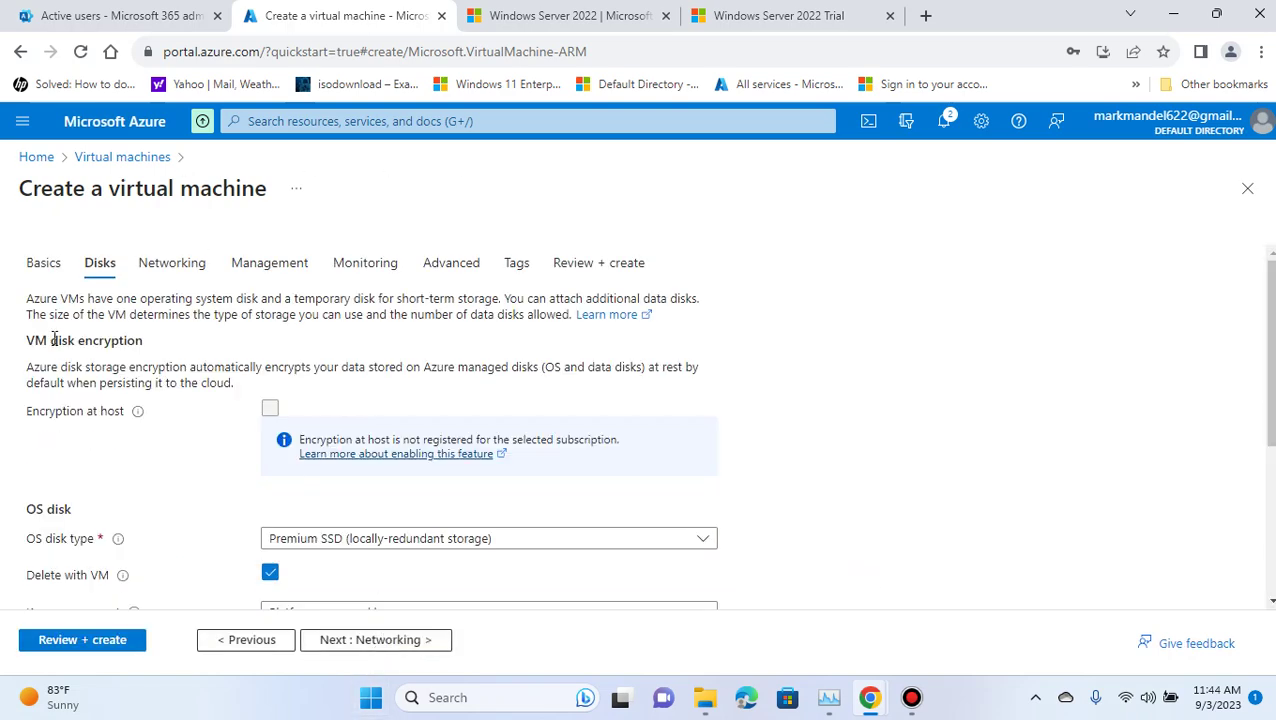
scroll(735, 478, "down", 2)
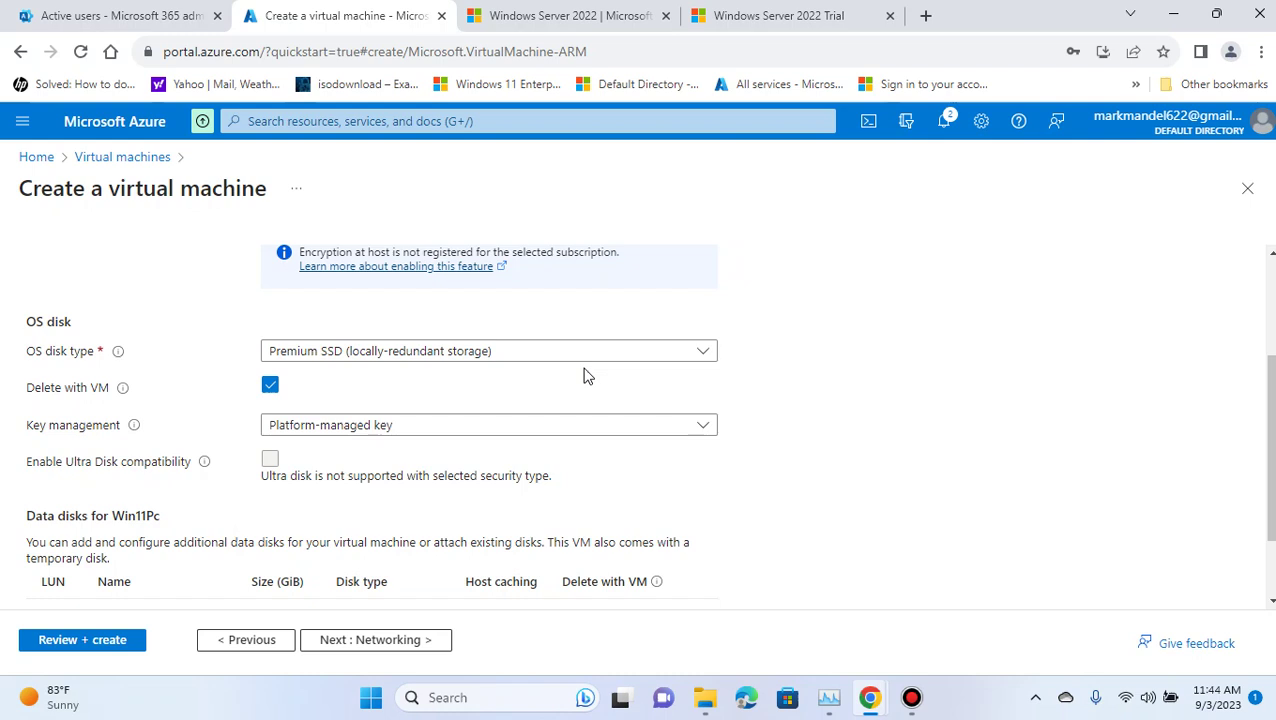
left_click(472, 356)
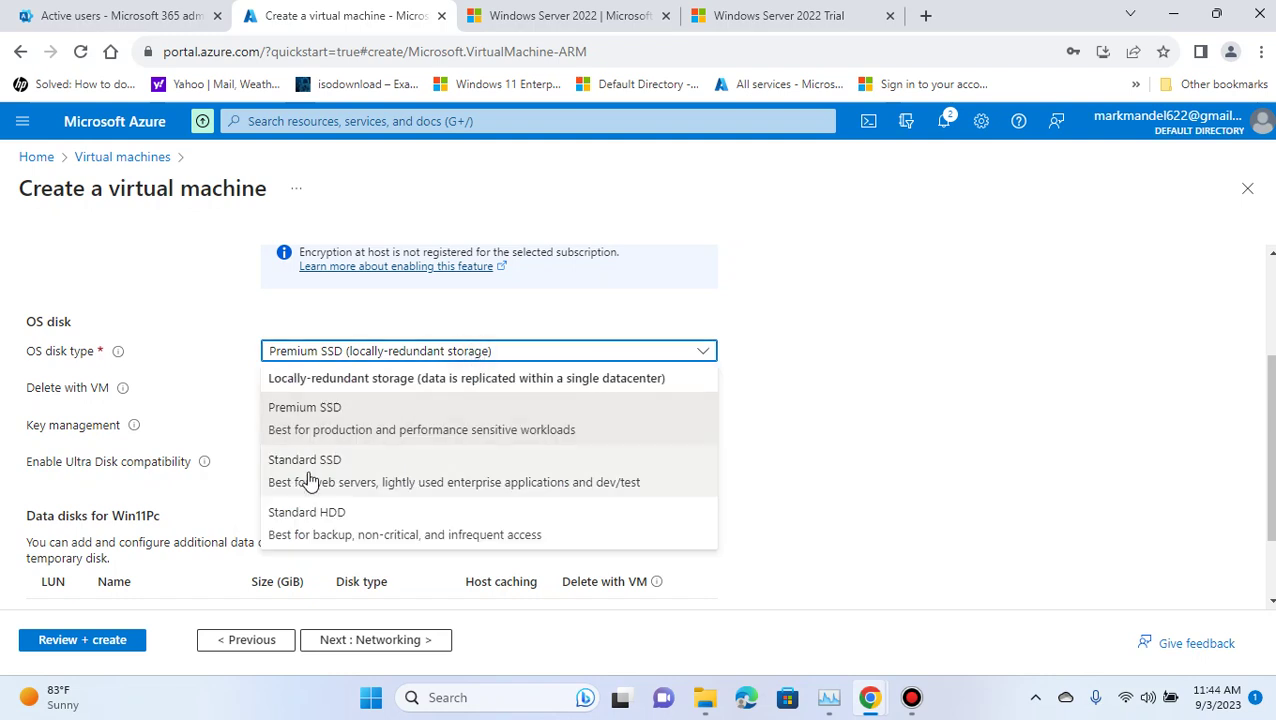
left_click(316, 516)
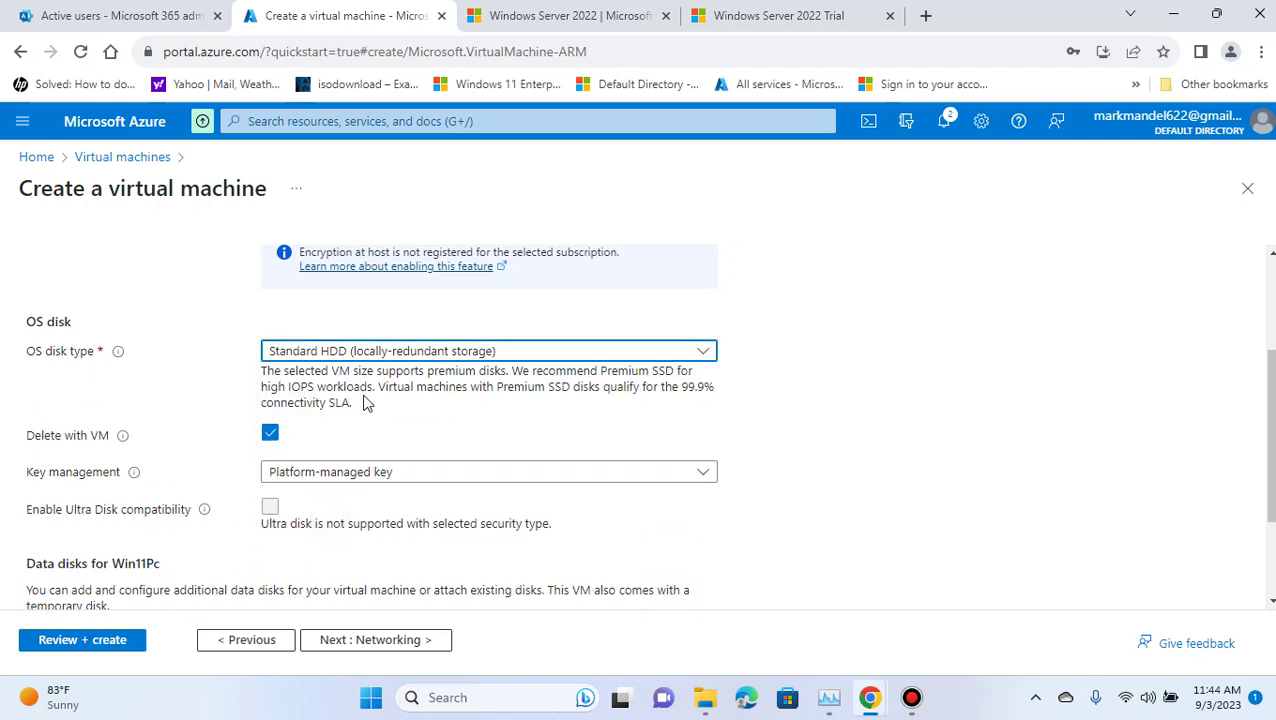
left_click(487, 355)
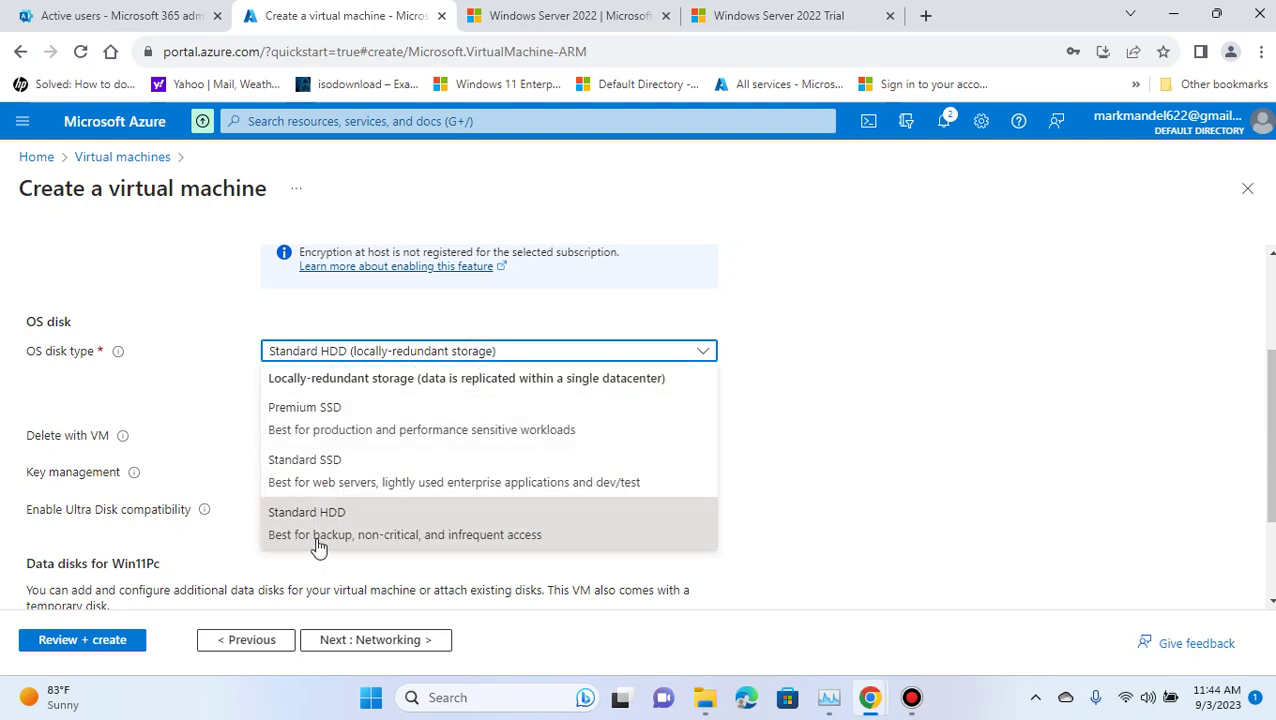
left_click(367, 543)
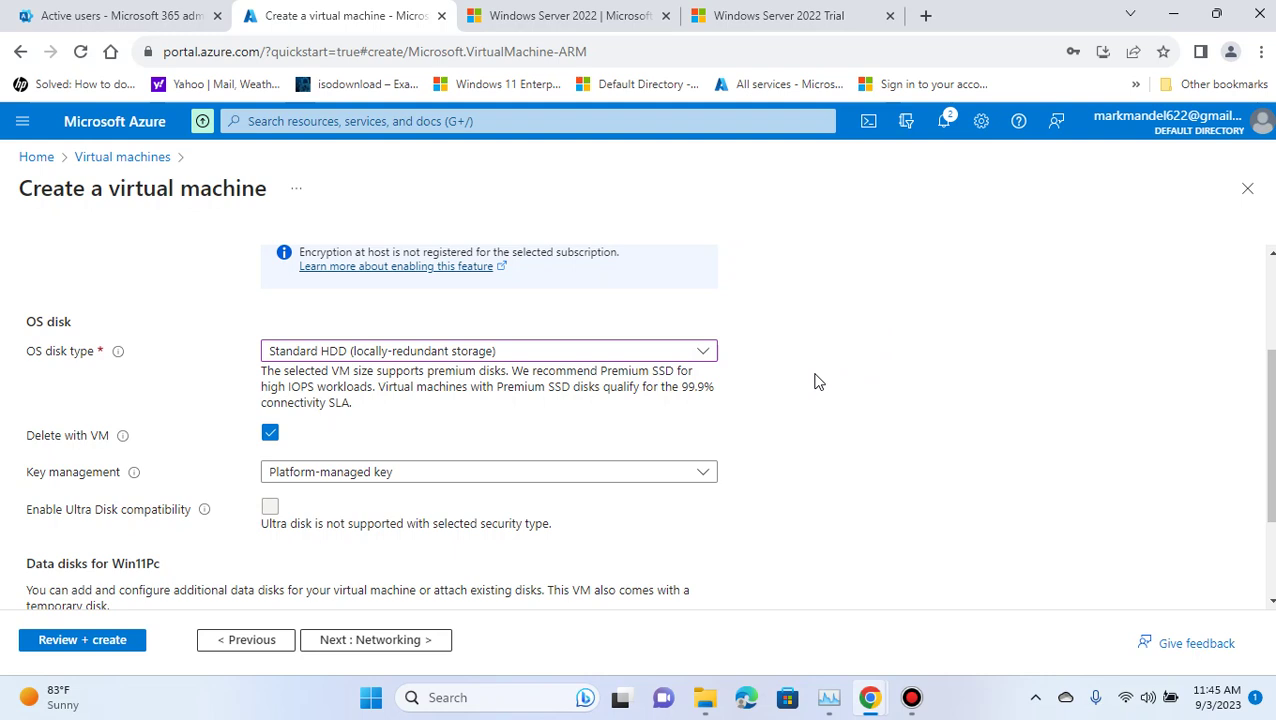
left_click(702, 353)
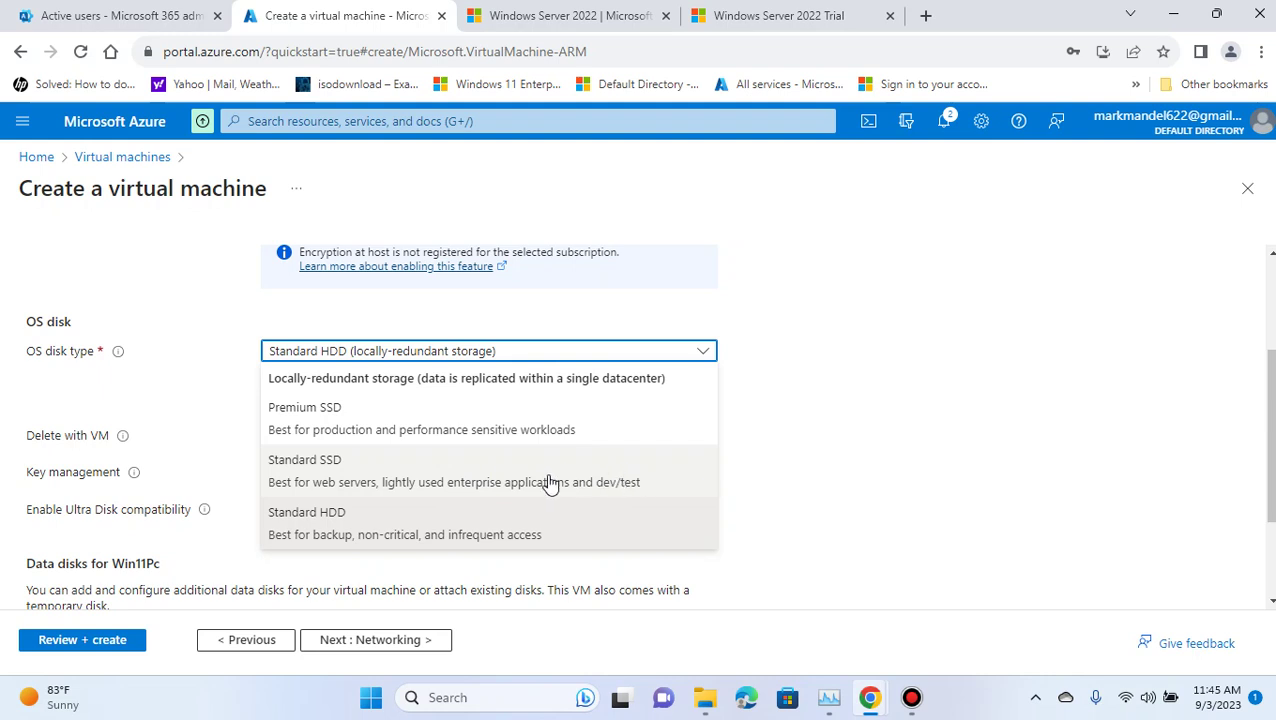
left_click(512, 483)
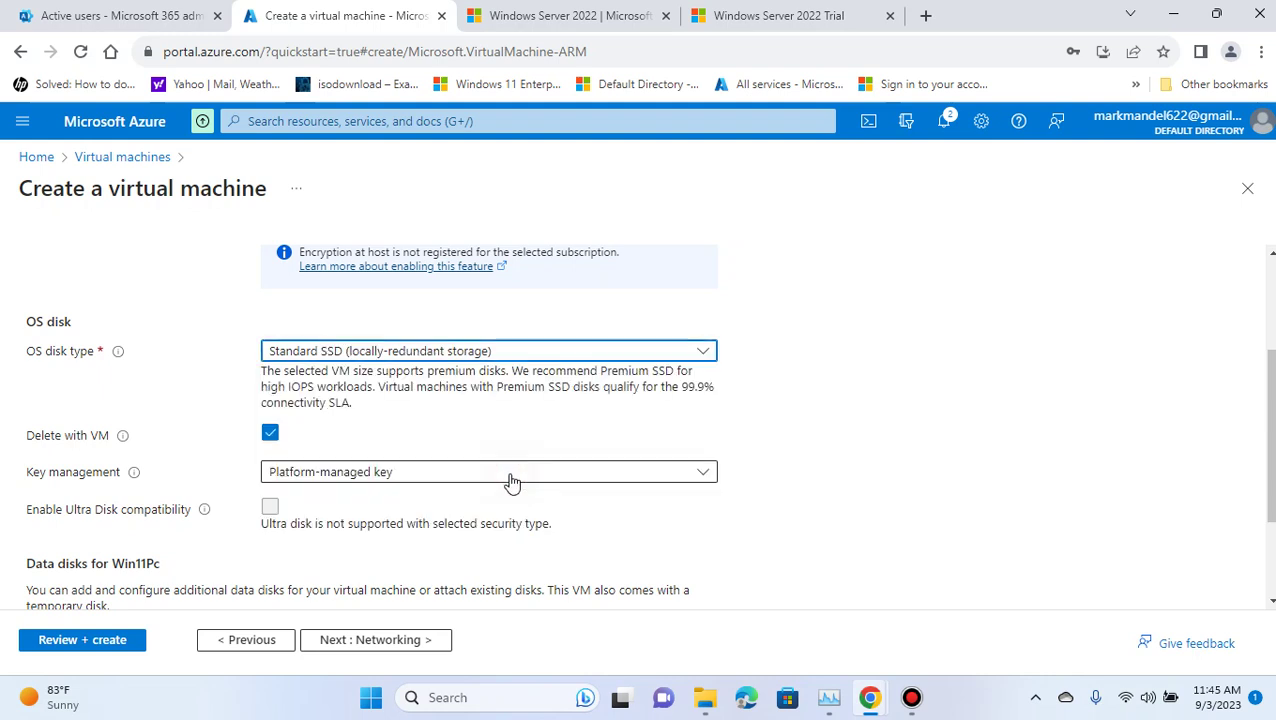
left_click(634, 354)
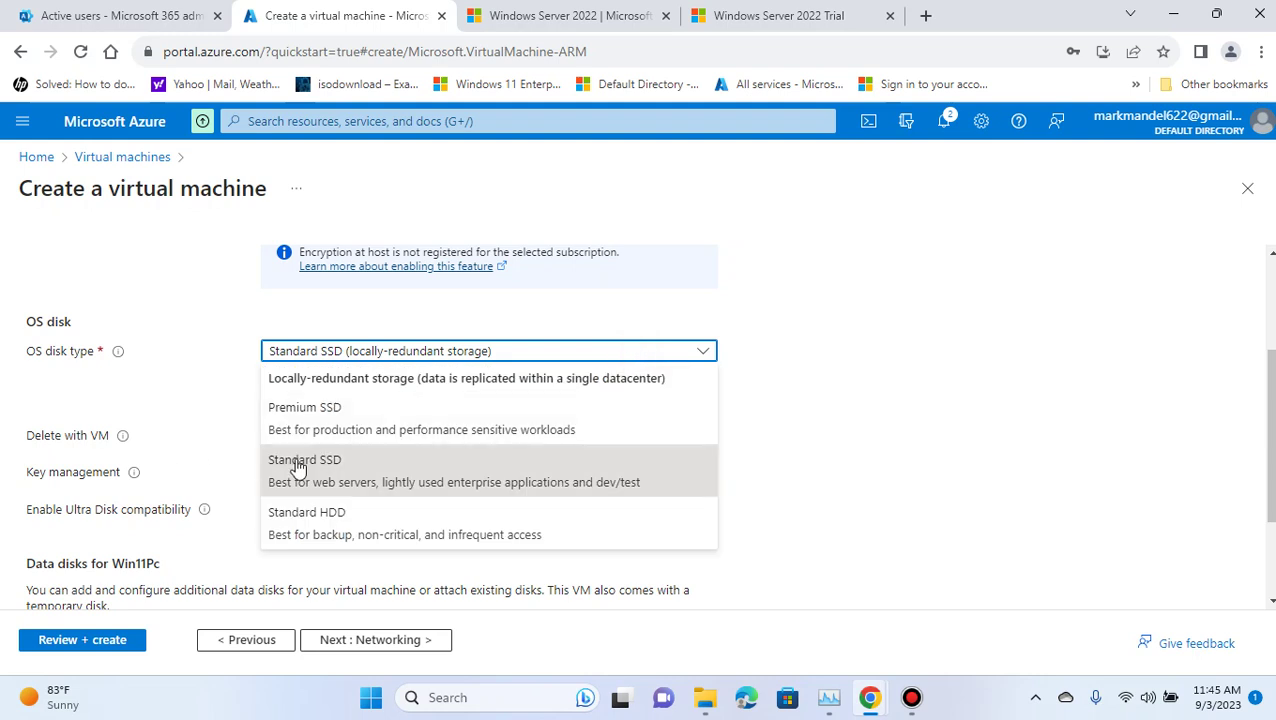
left_click(370, 474)
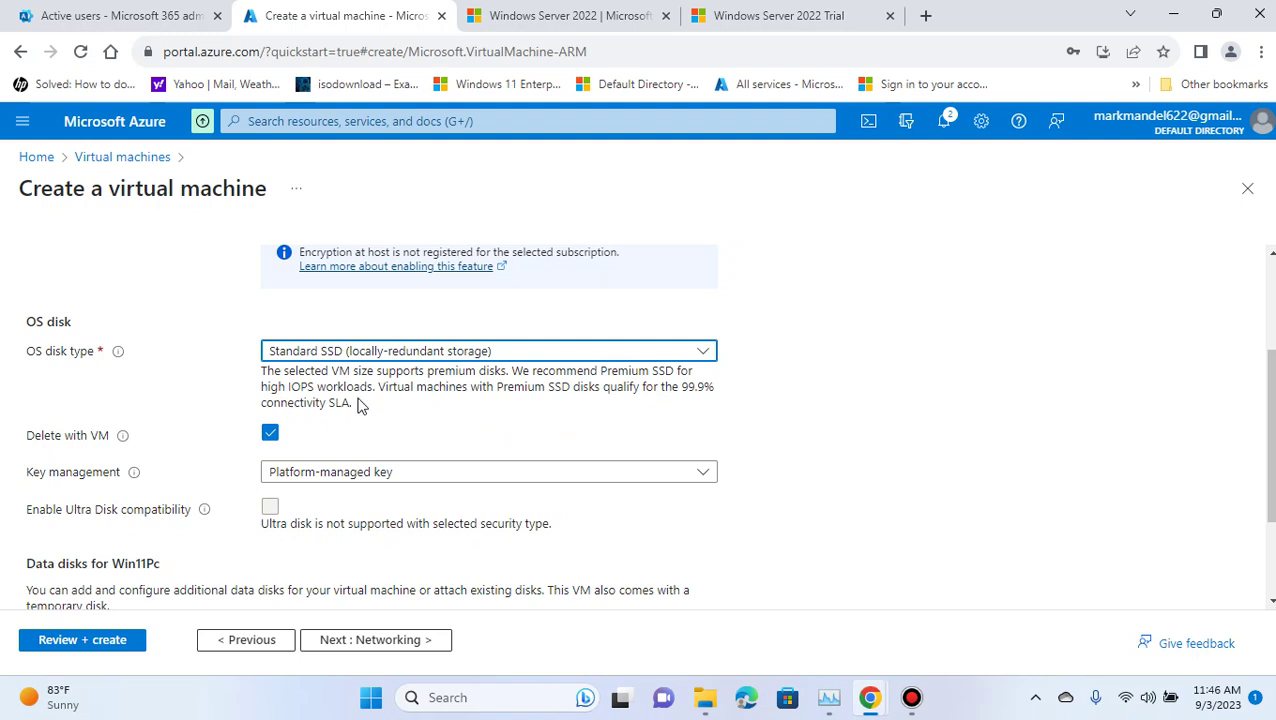
left_click(530, 352)
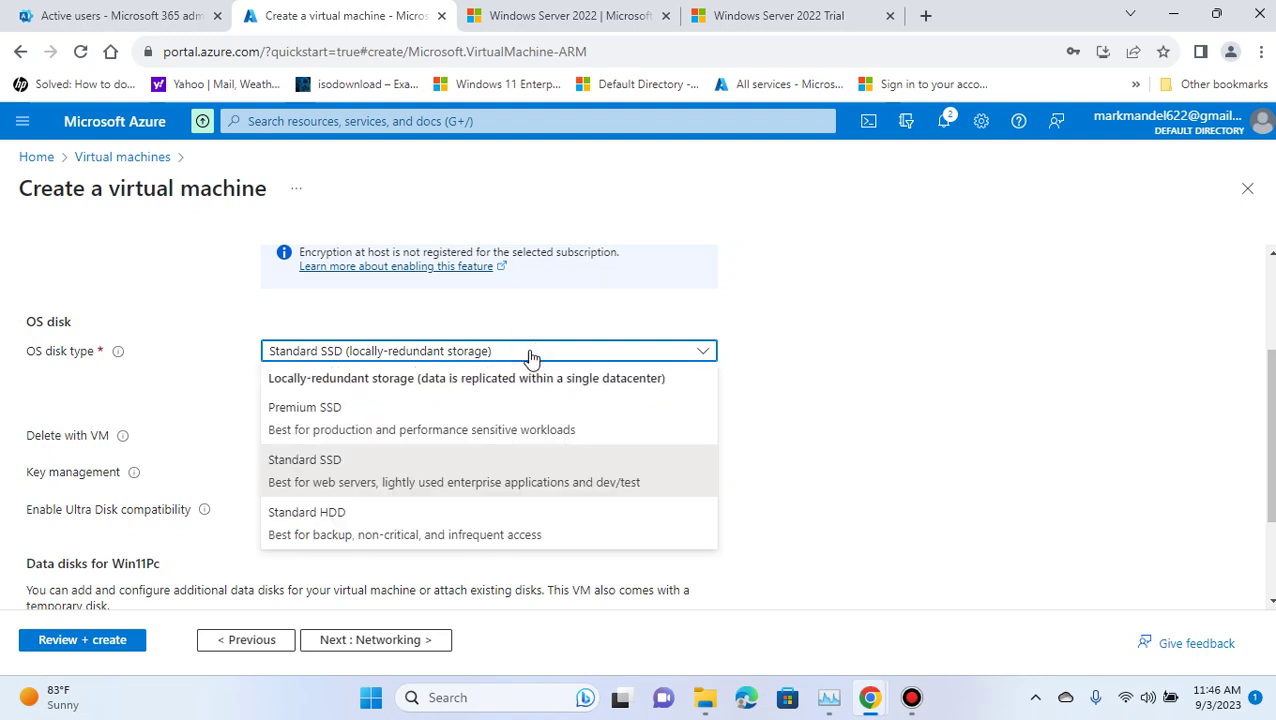
left_click(832, 348)
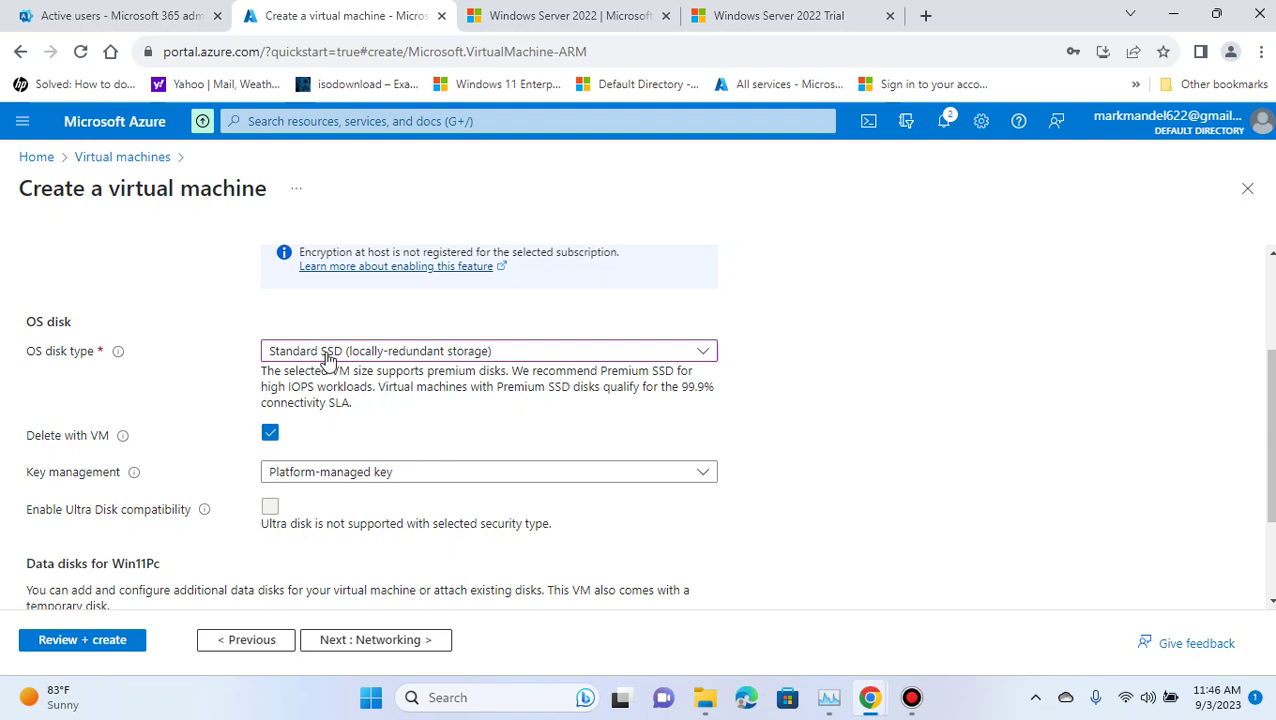
Check the key management options and the data disk section for the virtual machine without changing them
scroll(778, 422, "down", 1)
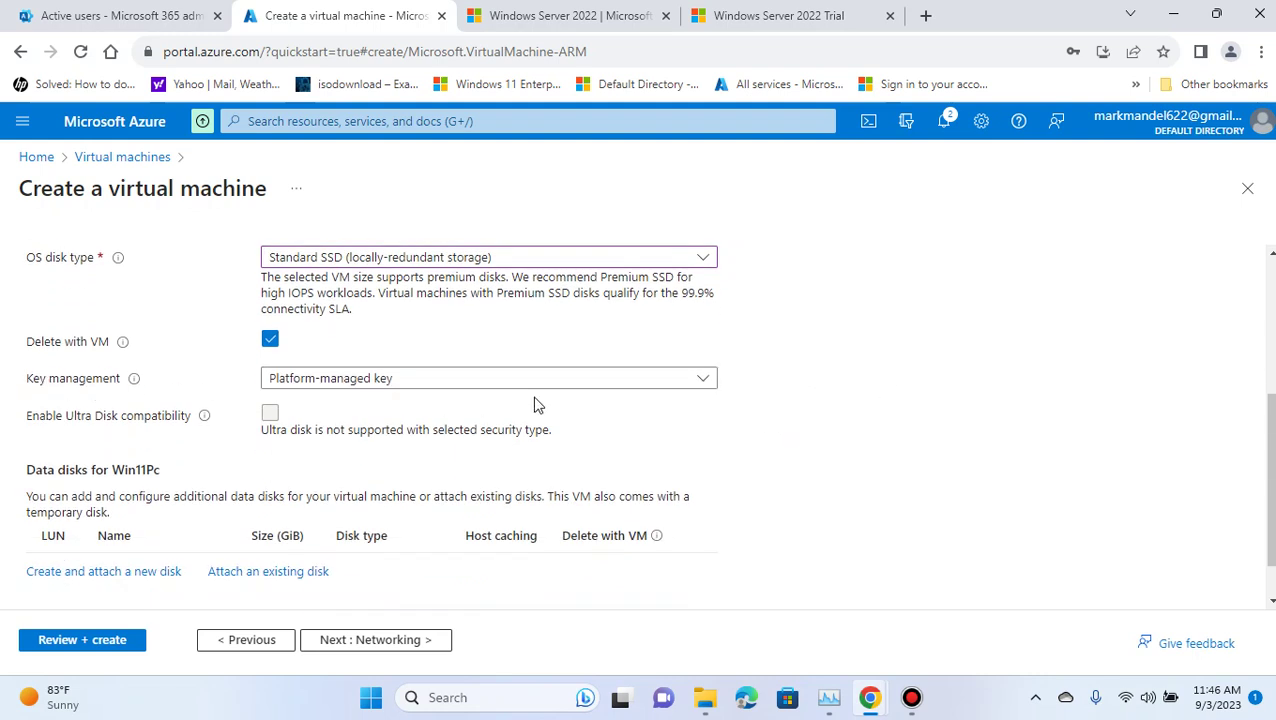
left_click(470, 392)
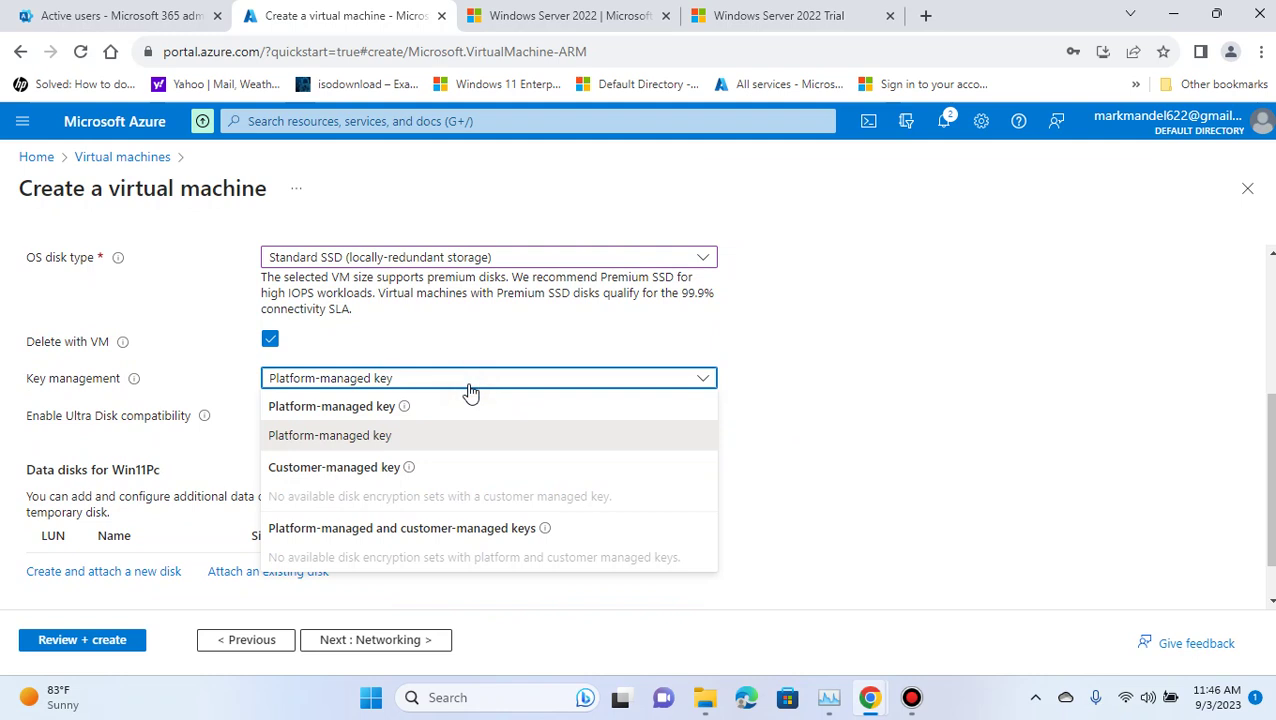
left_click(900, 399)
scroll(848, 386, "down", 1)
Continue to the networking settings, choose the existing VNet01 virtual network, and review the subnet, public IP, port and load balancing options
left_click(436, 641)
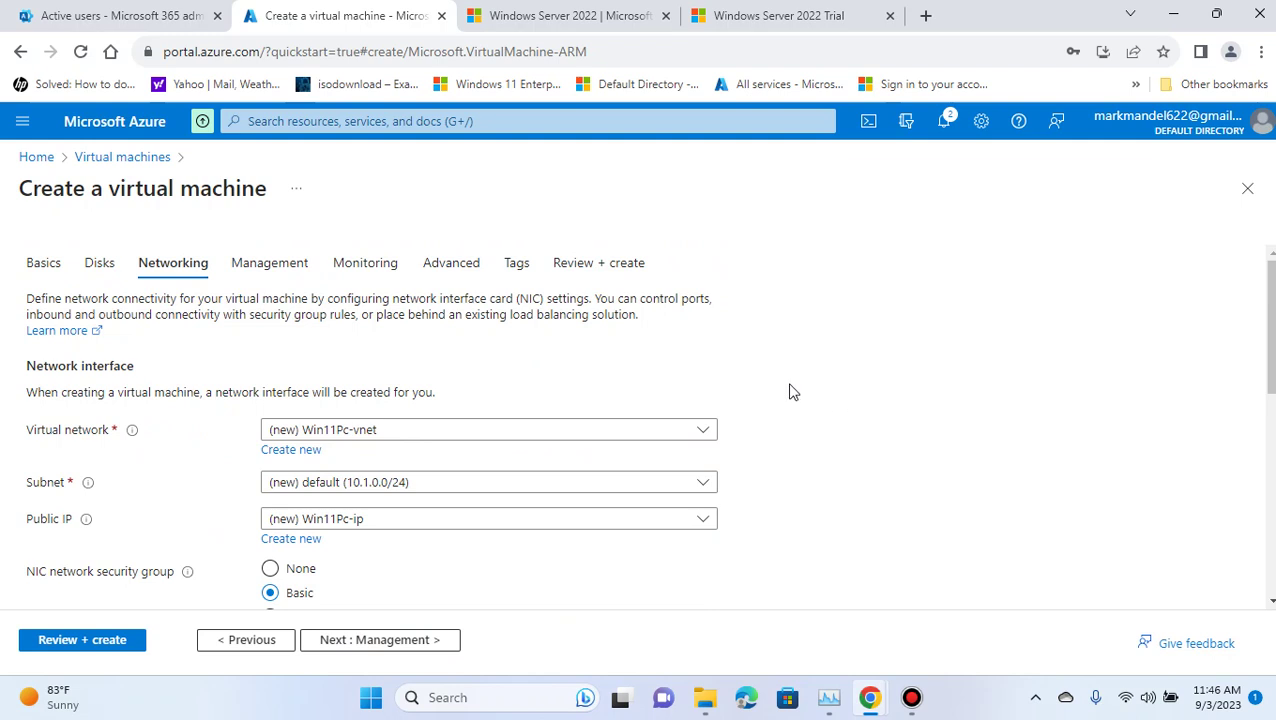
left_click(692, 432)
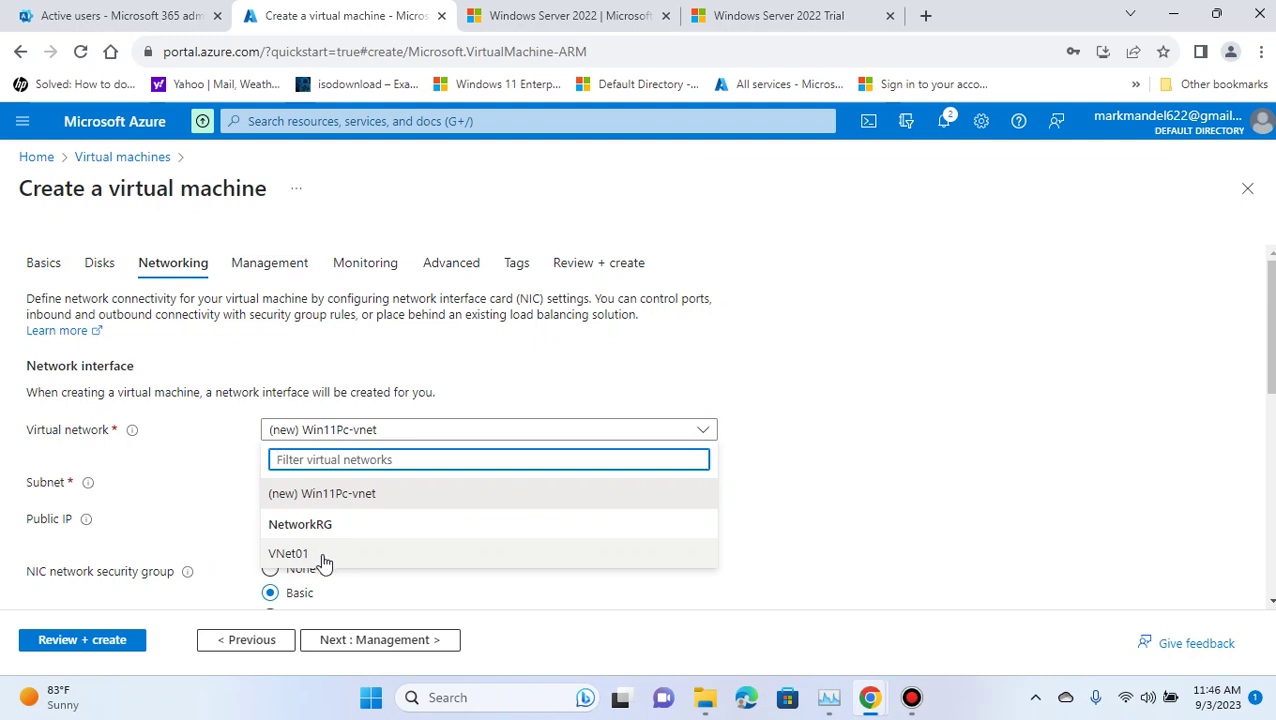
left_click(322, 558)
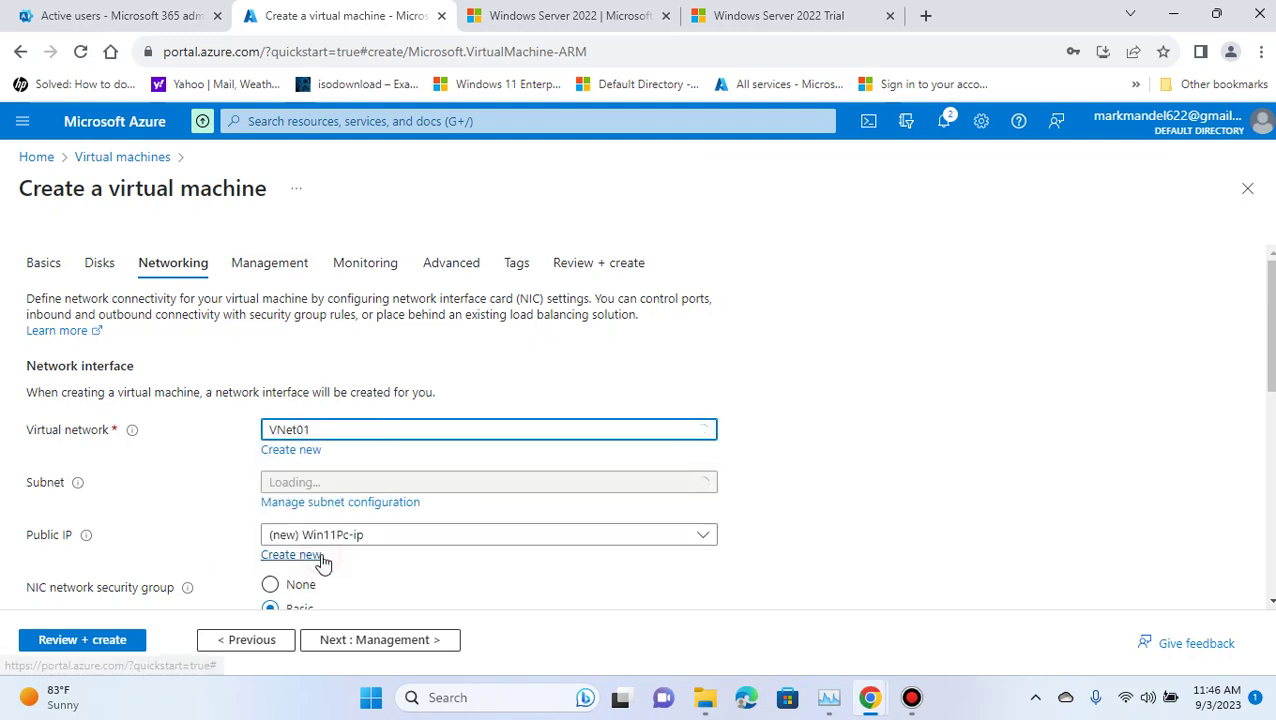
scroll(792, 433, "down", 2)
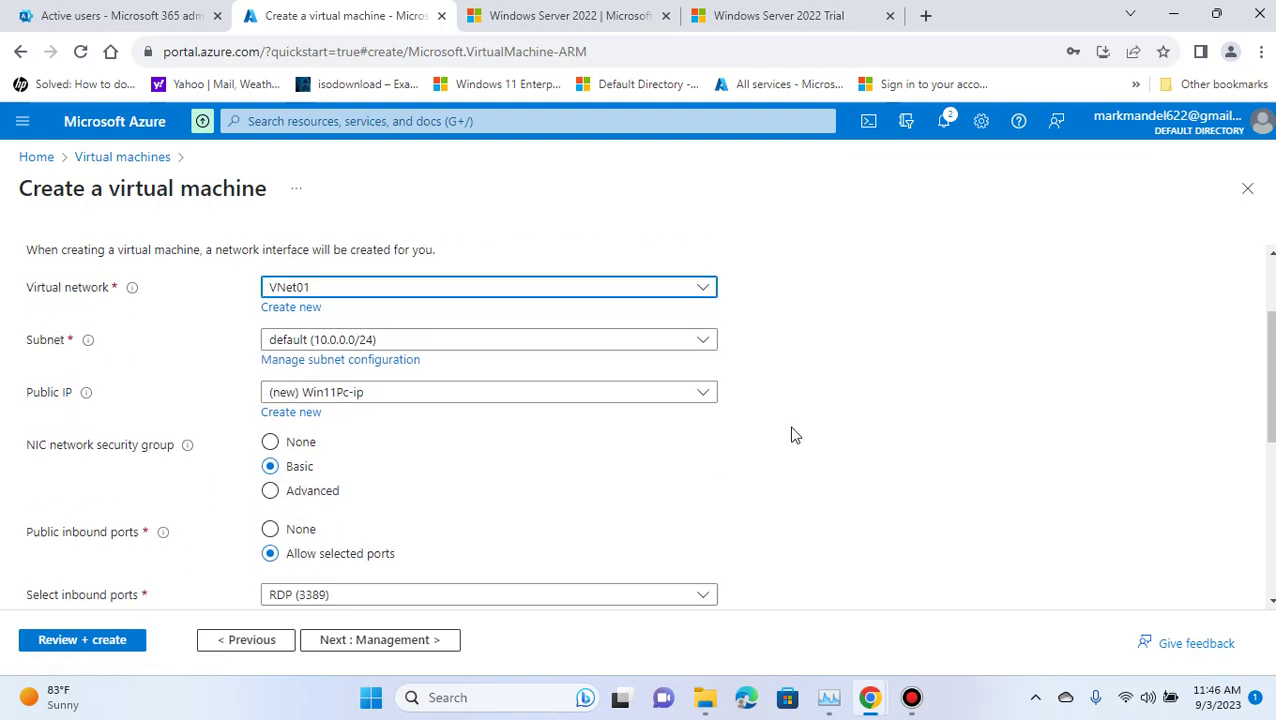
scroll(473, 330, "up", 1)
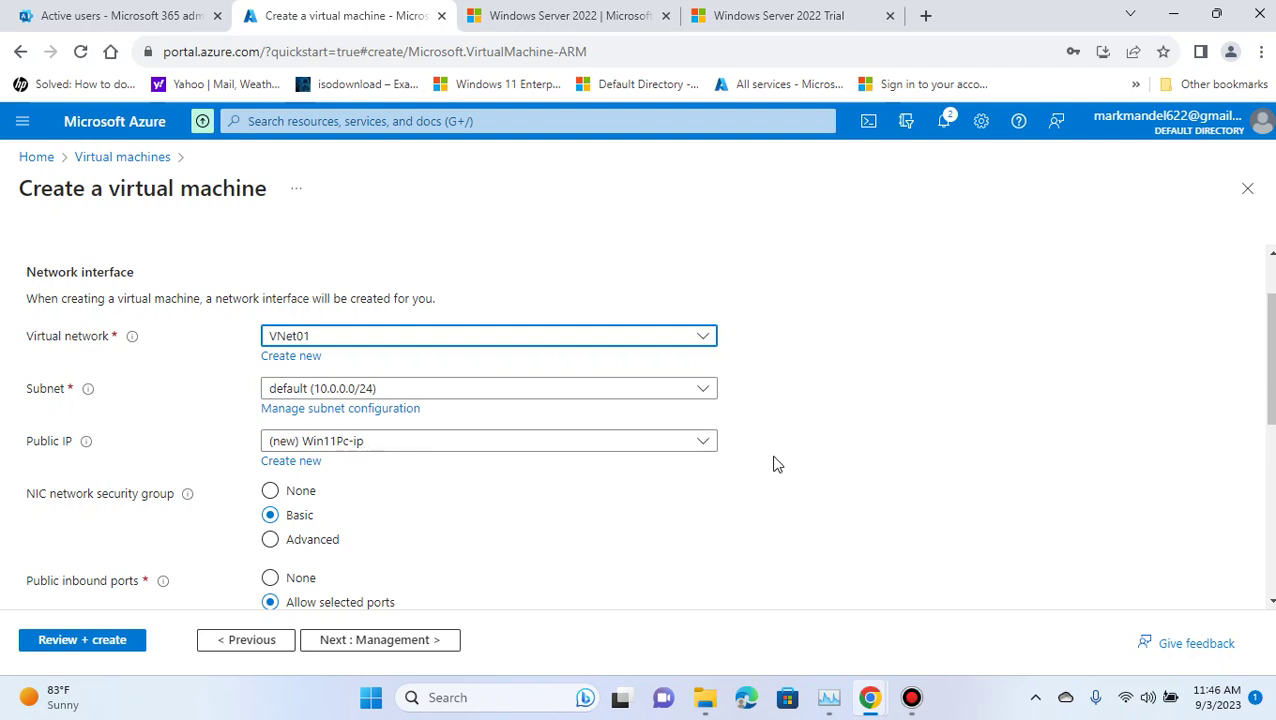
scroll(778, 440, "down", 1)
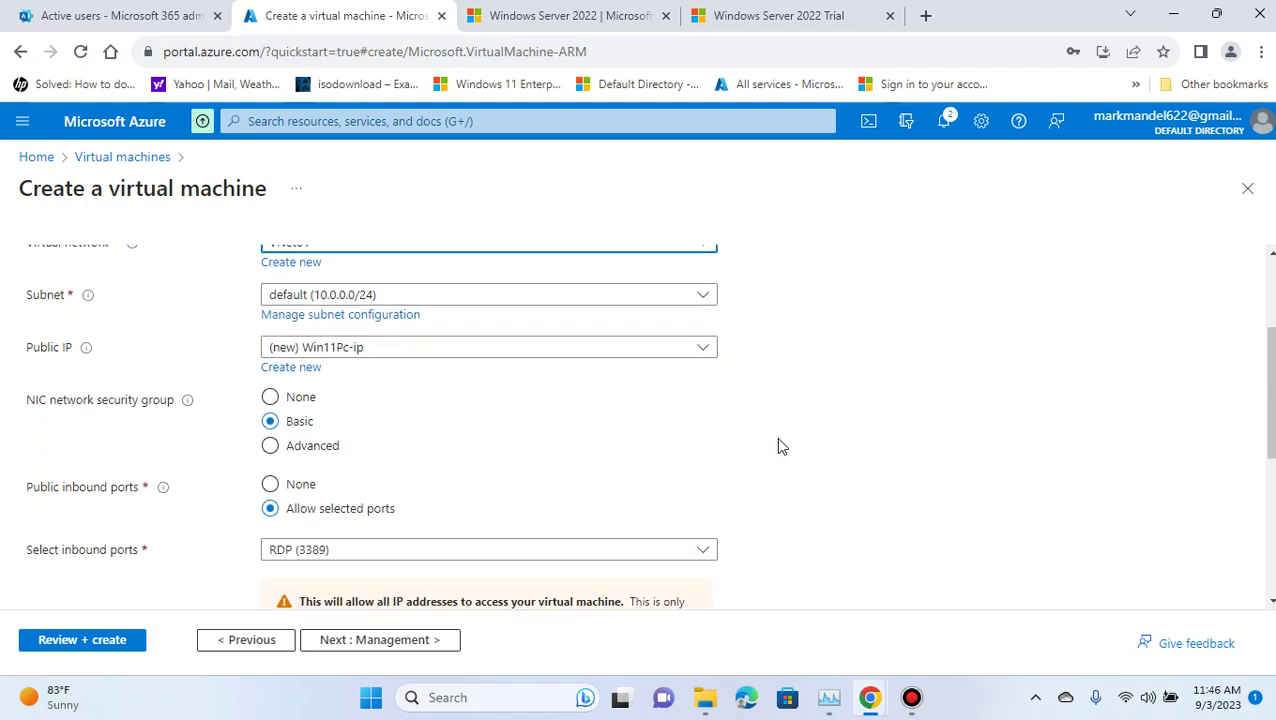
scroll(778, 441, "down", 1)
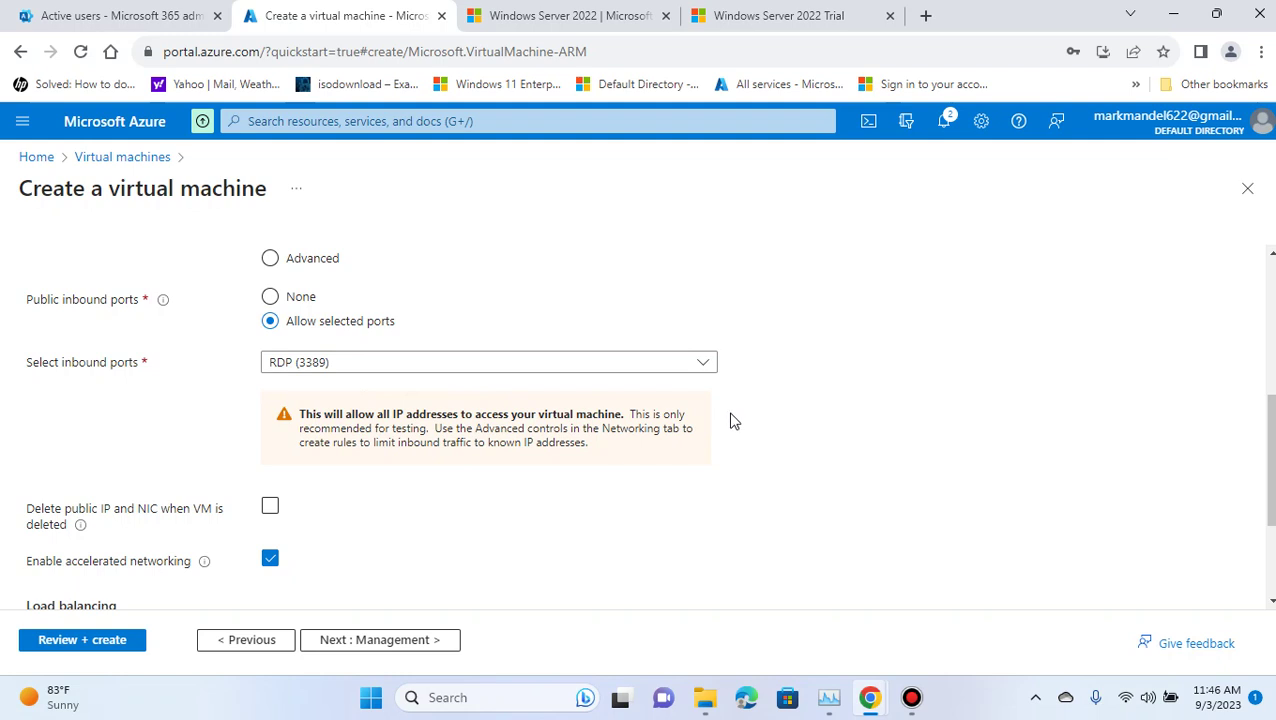
scroll(730, 420, "down", 1)
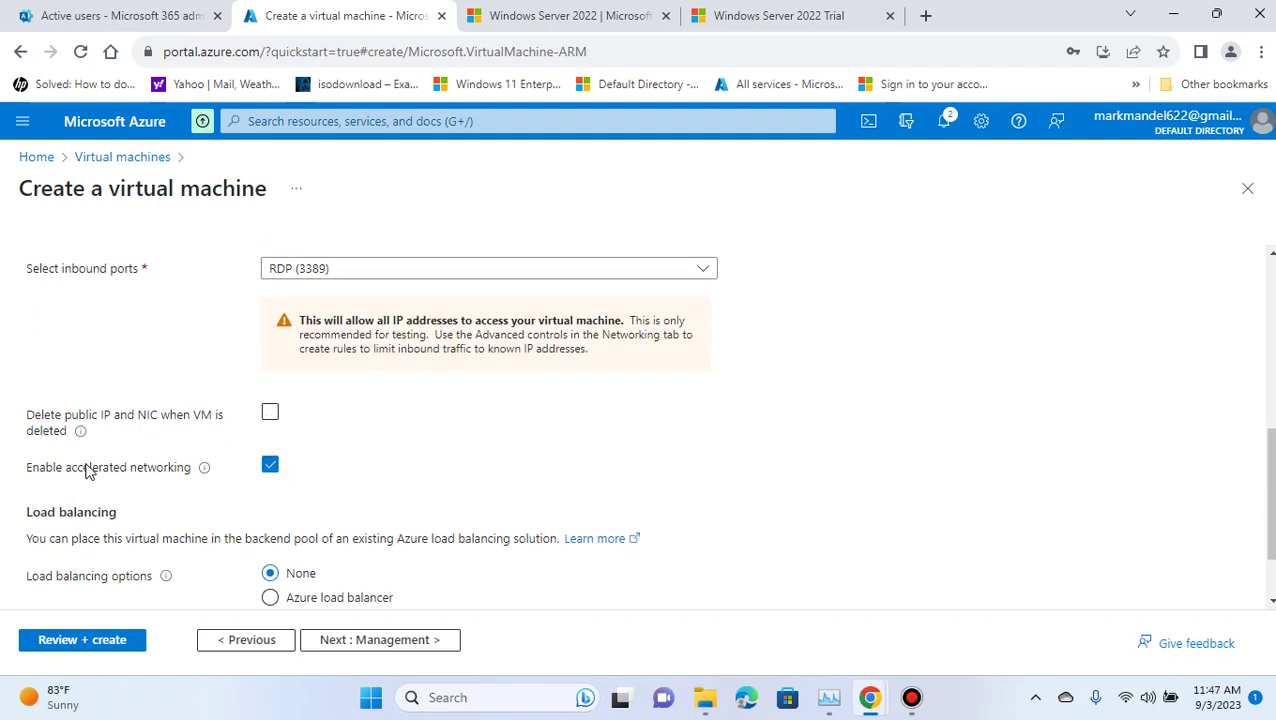
scroll(700, 456, "down", 1)
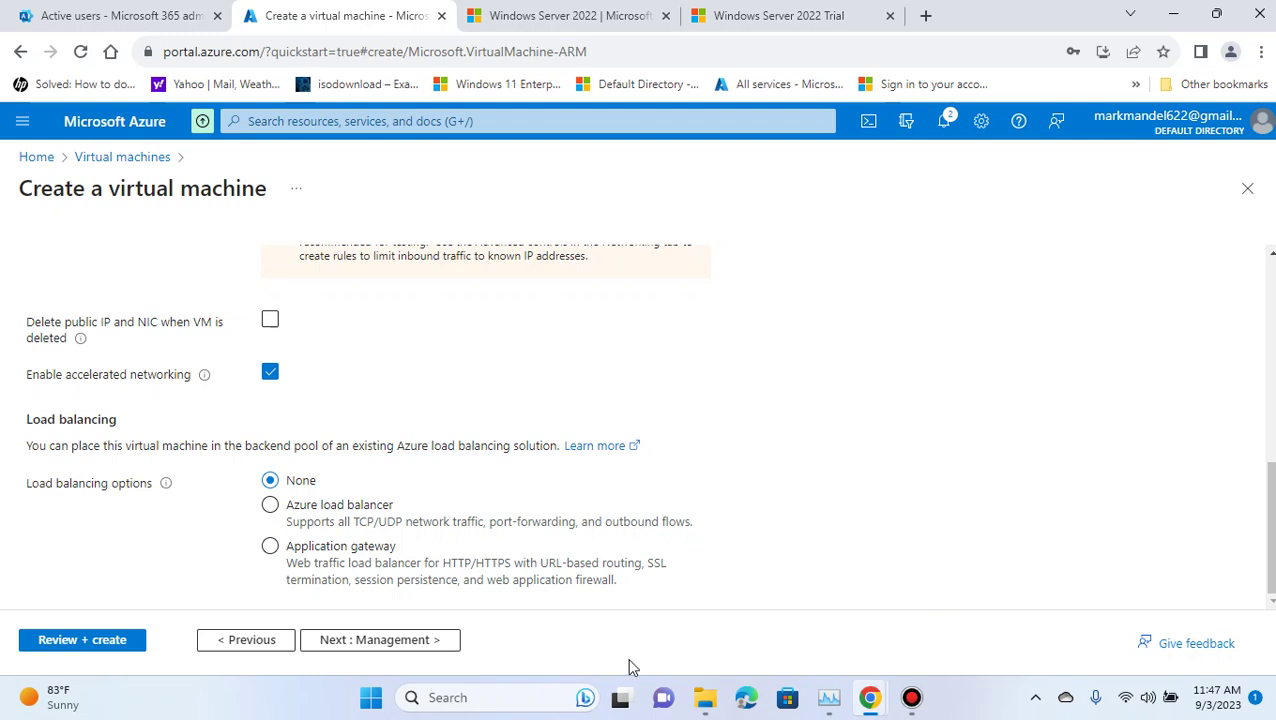
Continue to the management settings, enable auto-shutdown, and set the shutdown time to 2:00:00 PM
left_click(388, 645)
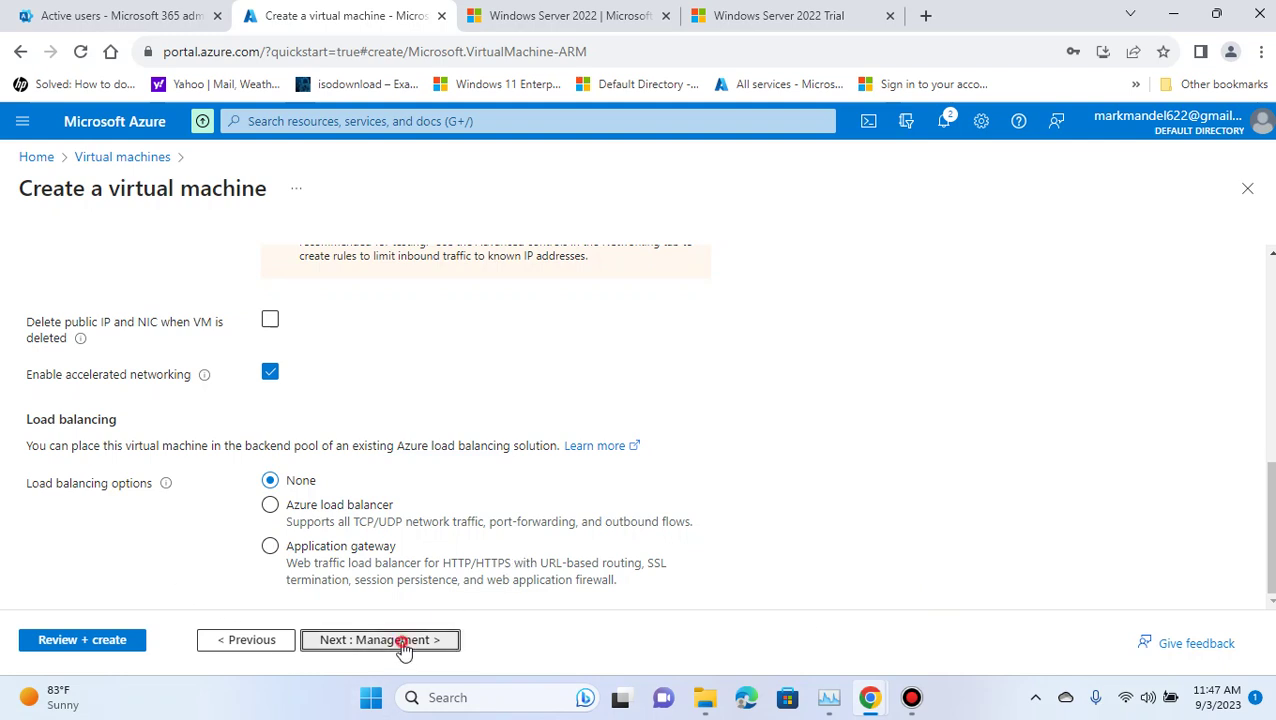
scroll(347, 358, "down", 2)
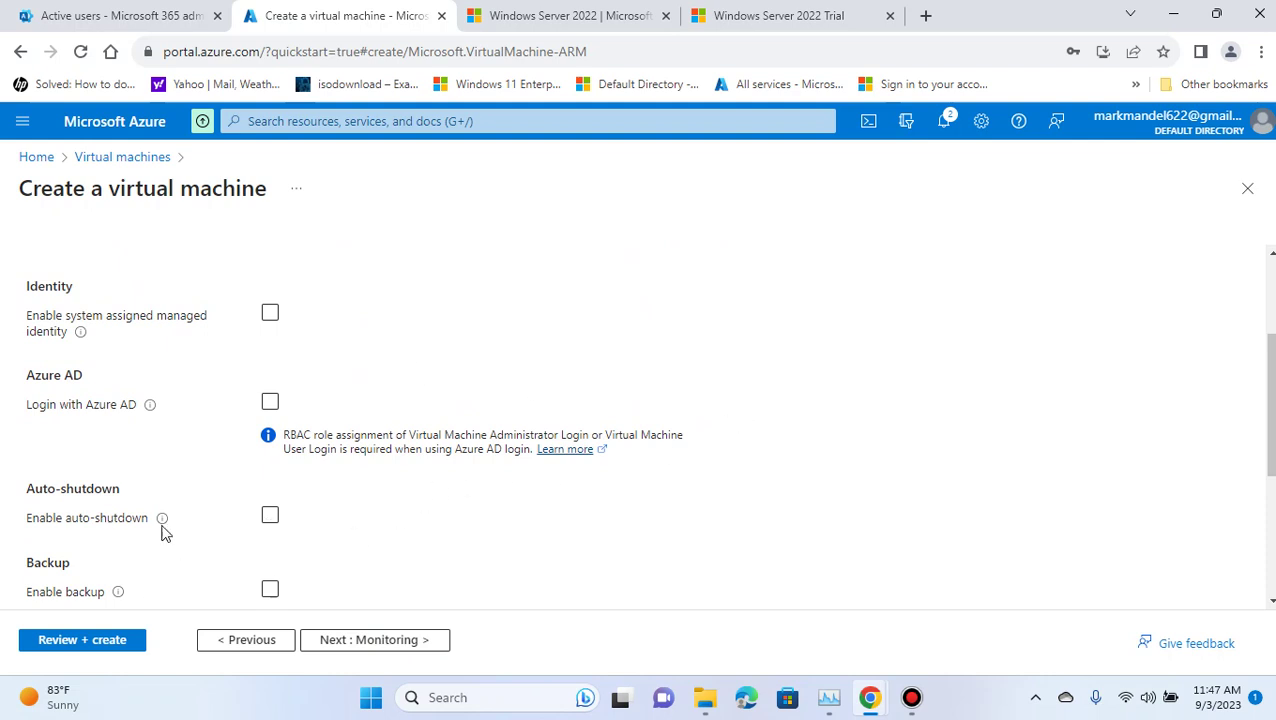
left_click(270, 517)
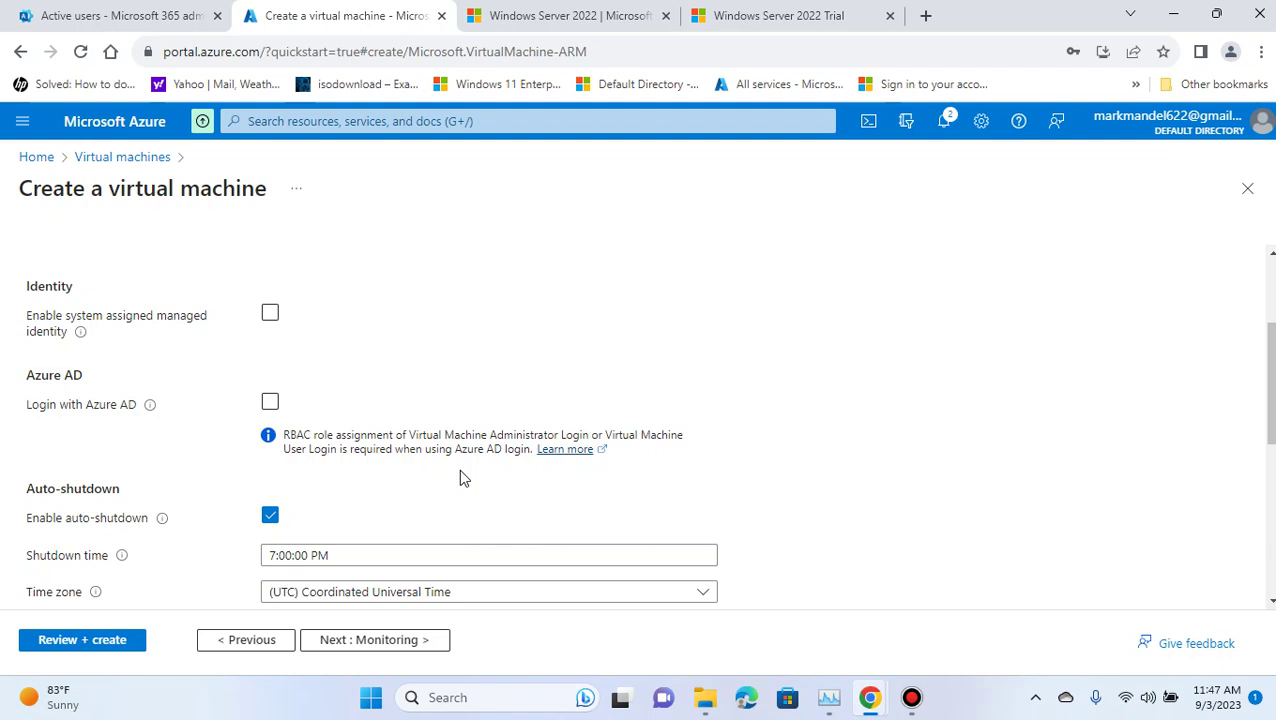
left_click(275, 557)
scroll(863, 441, "down", 2)
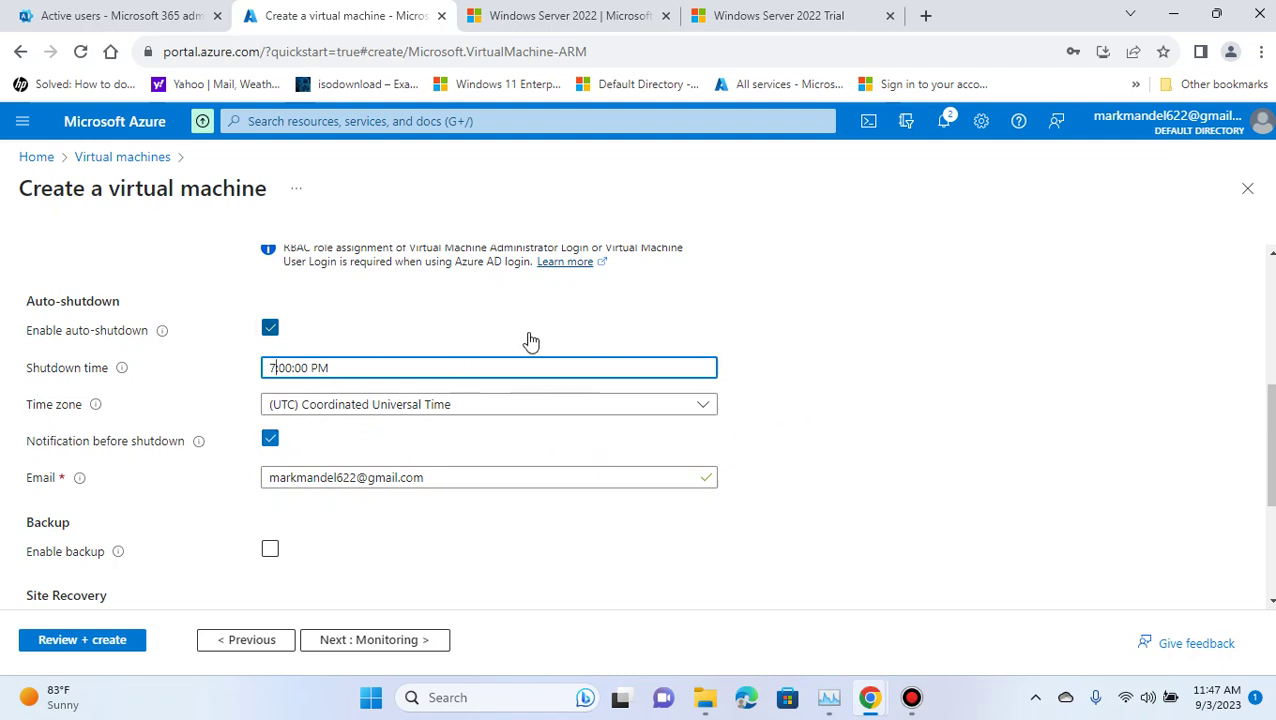
key("BackSpace")
type("2")
Set the auto-shutdown time zone to (UTC-06:00) Central Time (US & Canada)
left_click(465, 402)
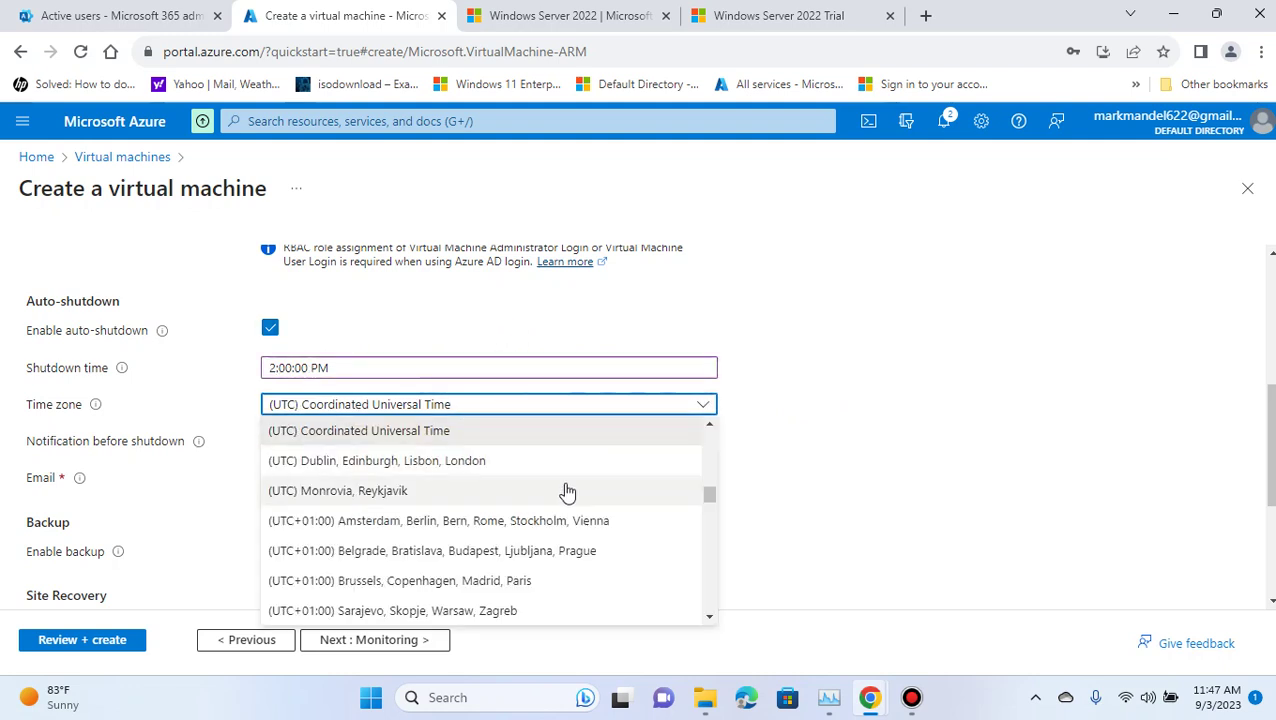
scroll(562, 490, "down", 1)
scroll(566, 492, "down", 5)
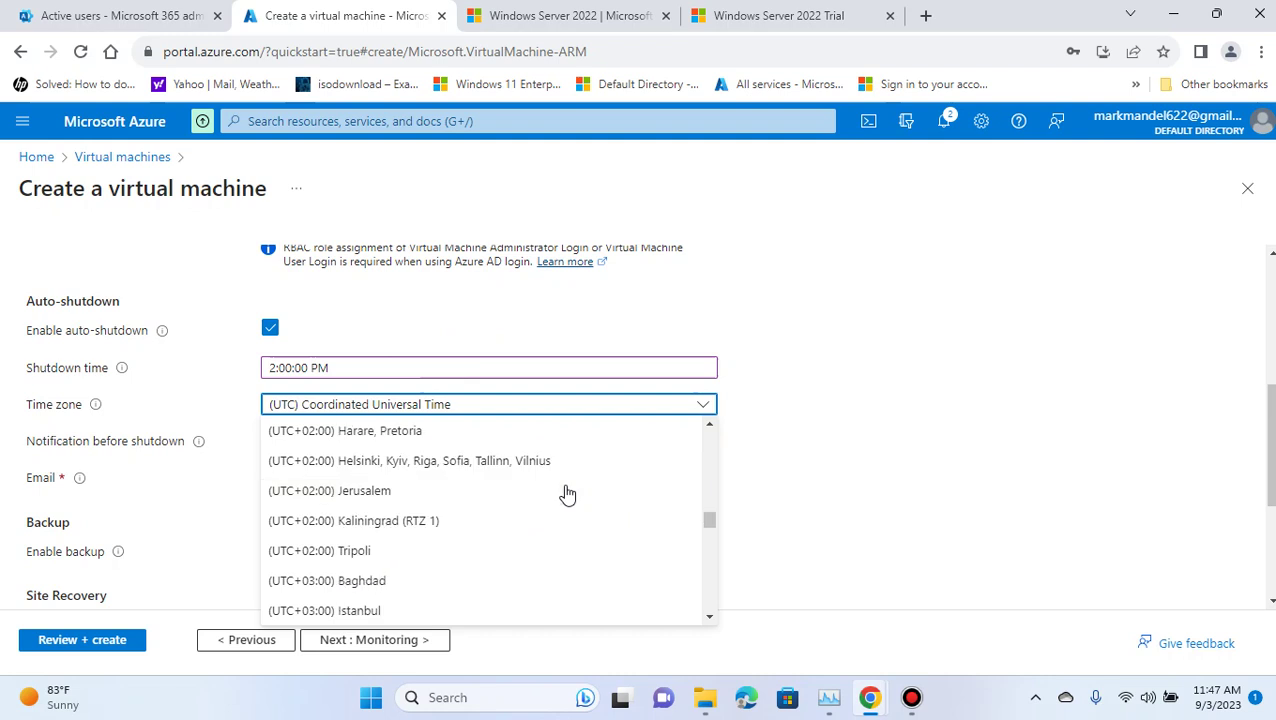
scroll(566, 492, "down", 2)
scroll(566, 492, "up", 10)
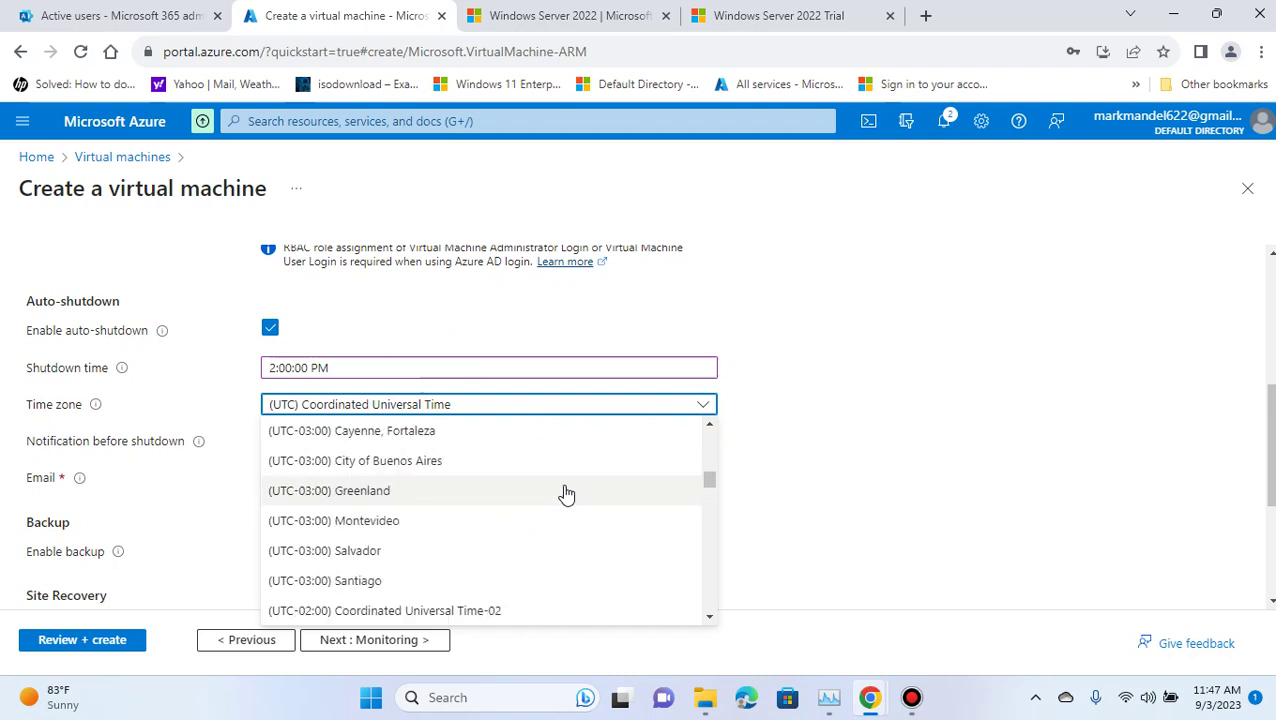
scroll(566, 492, "up", 4)
scroll(566, 492, "down", 1)
scroll(566, 492, "down", 3)
scroll(566, 492, "up", 1)
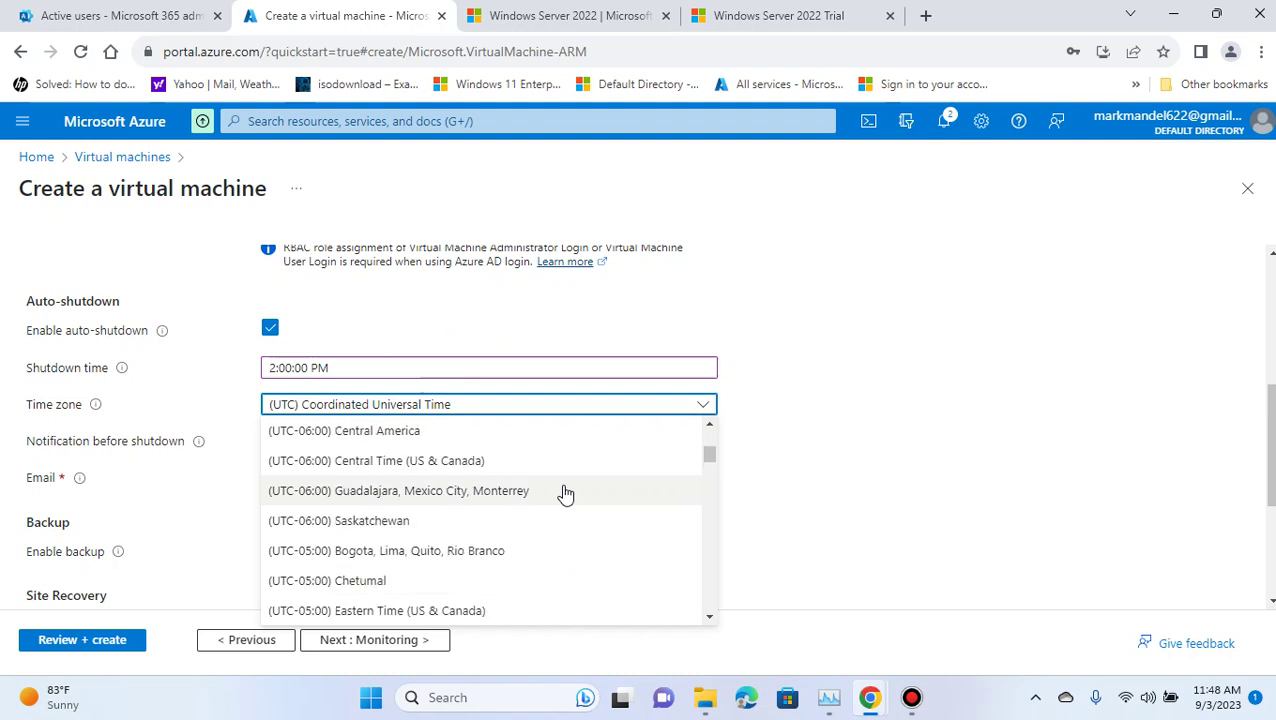
left_click(401, 462)
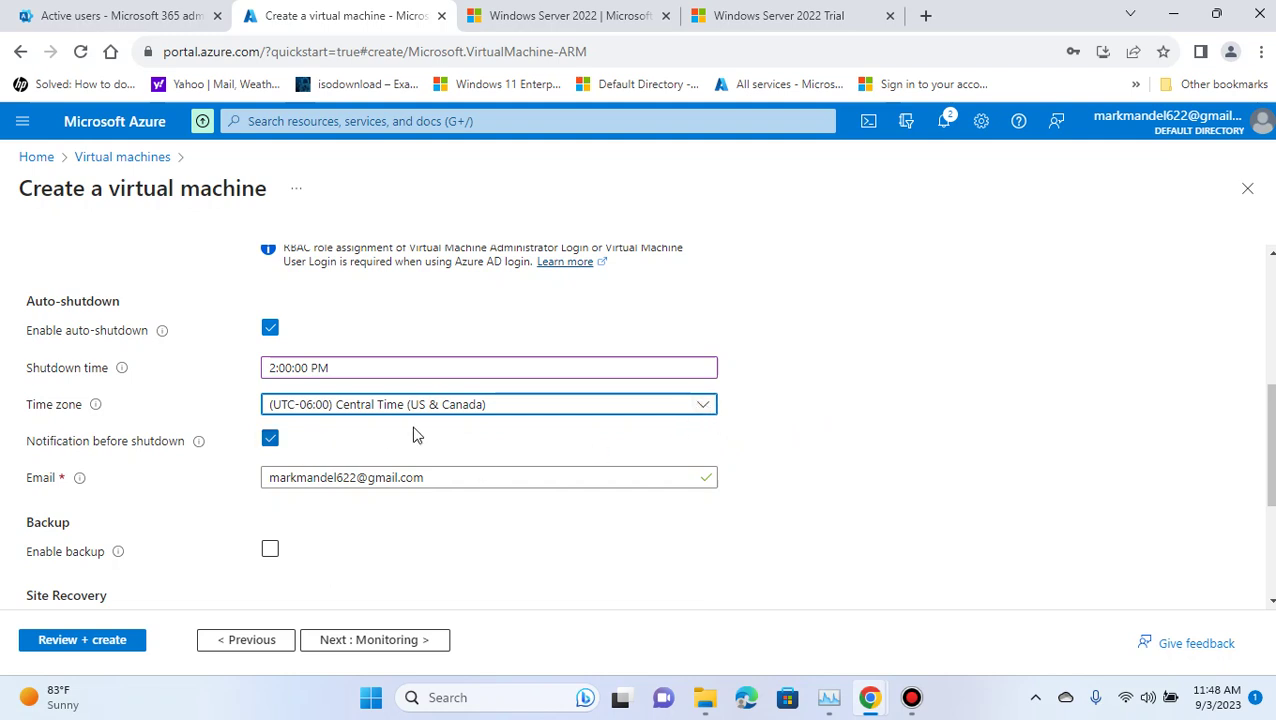
Review the shutdown notification, backup, site recovery and guest OS update options, and continue to the monitoring settings
mouse_move(80, 480)
scroll(393, 512, "down", 1)
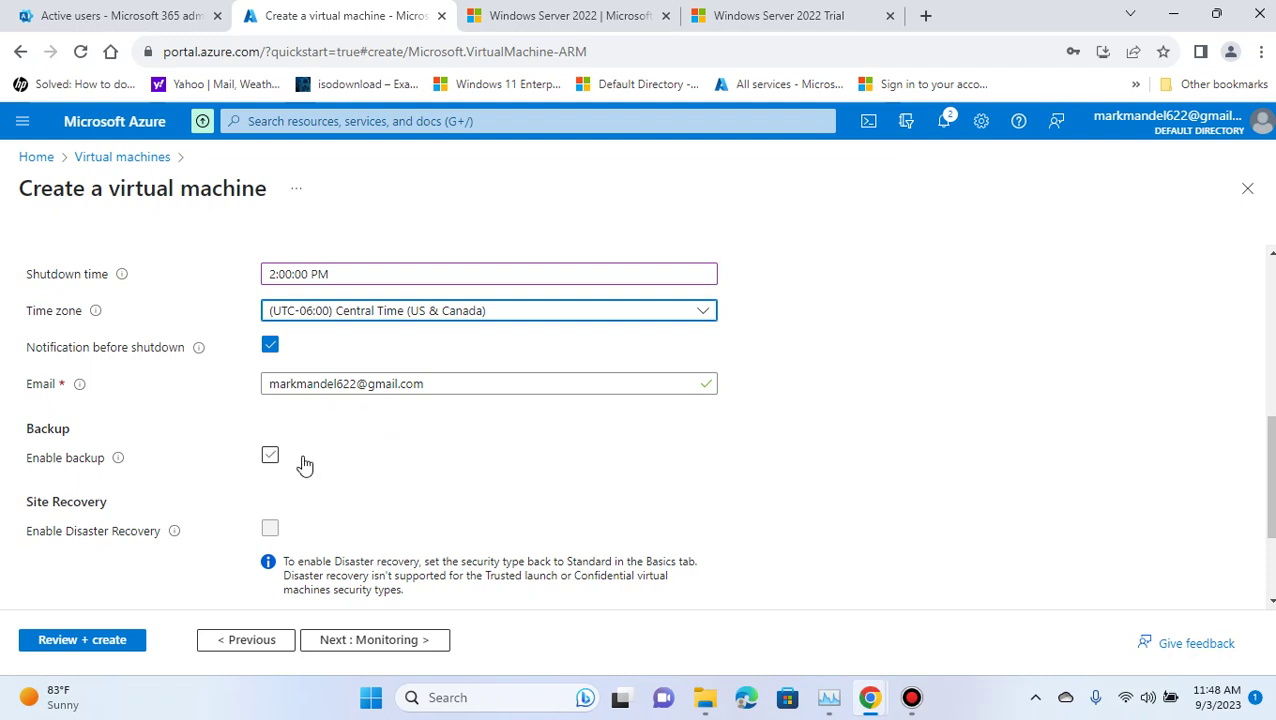
scroll(303, 464, "down", 1)
scroll(428, 464, "down", 1)
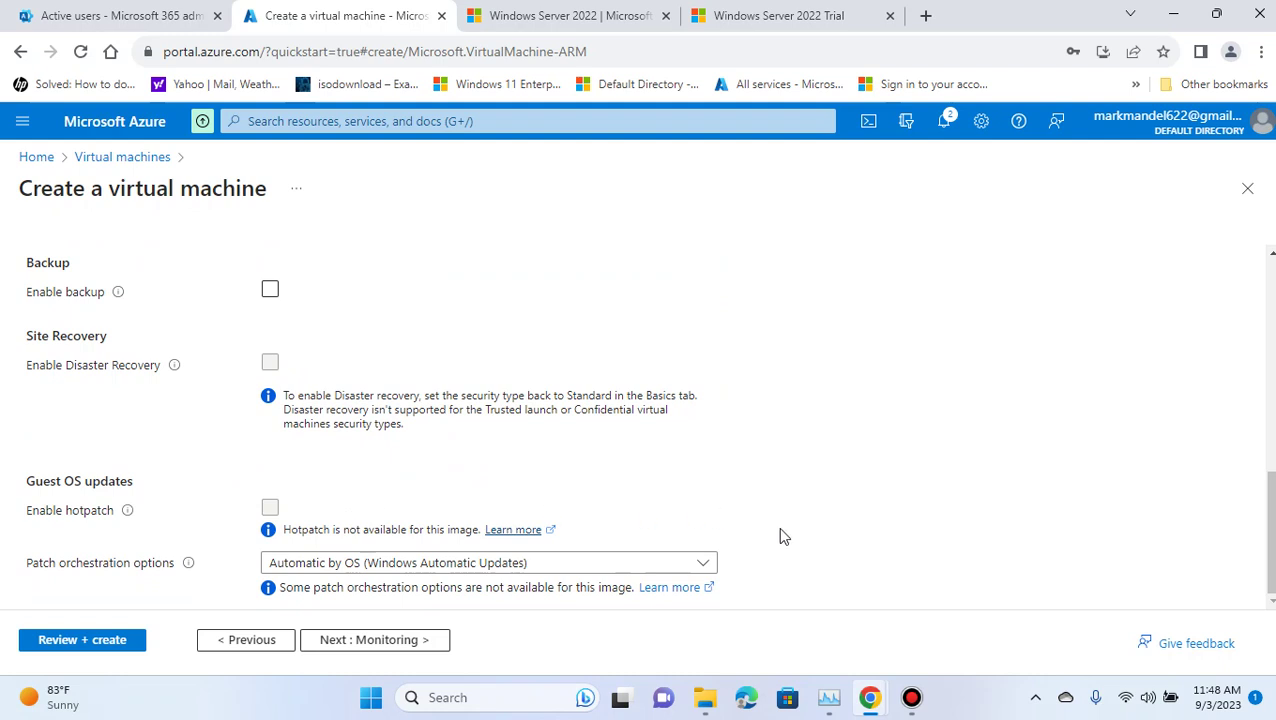
left_click(396, 641)
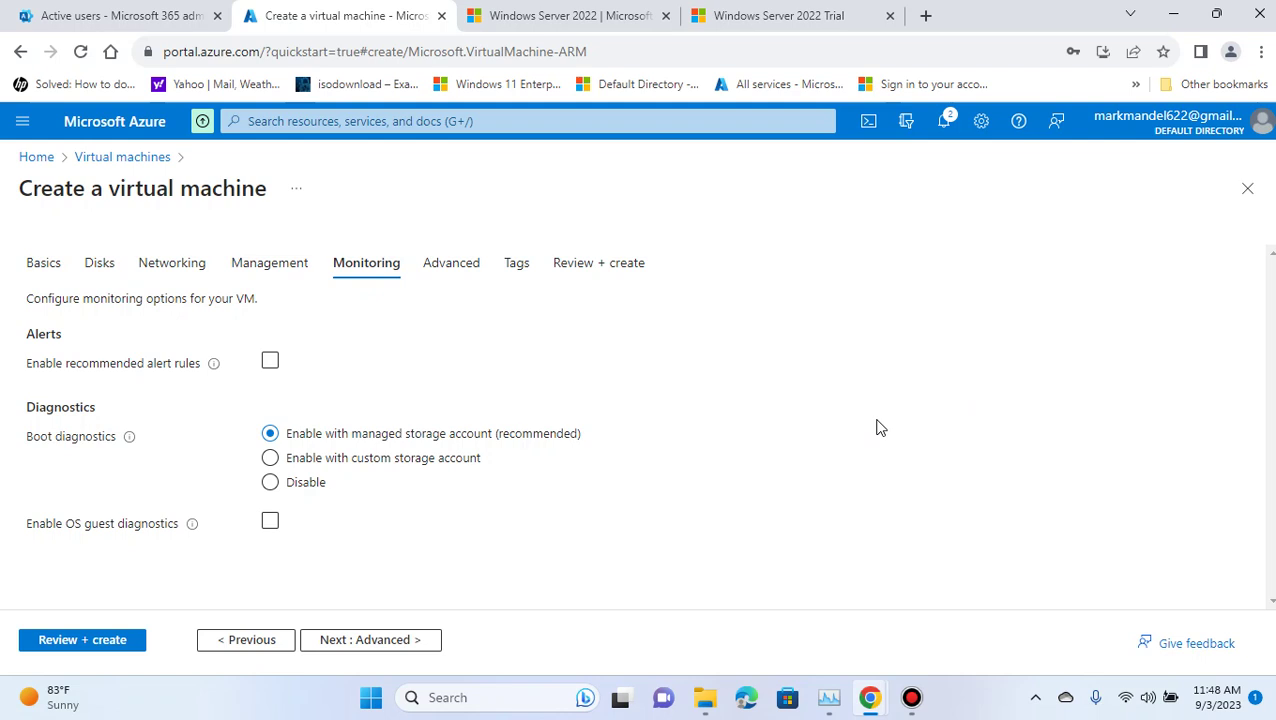
left_click(270, 361)
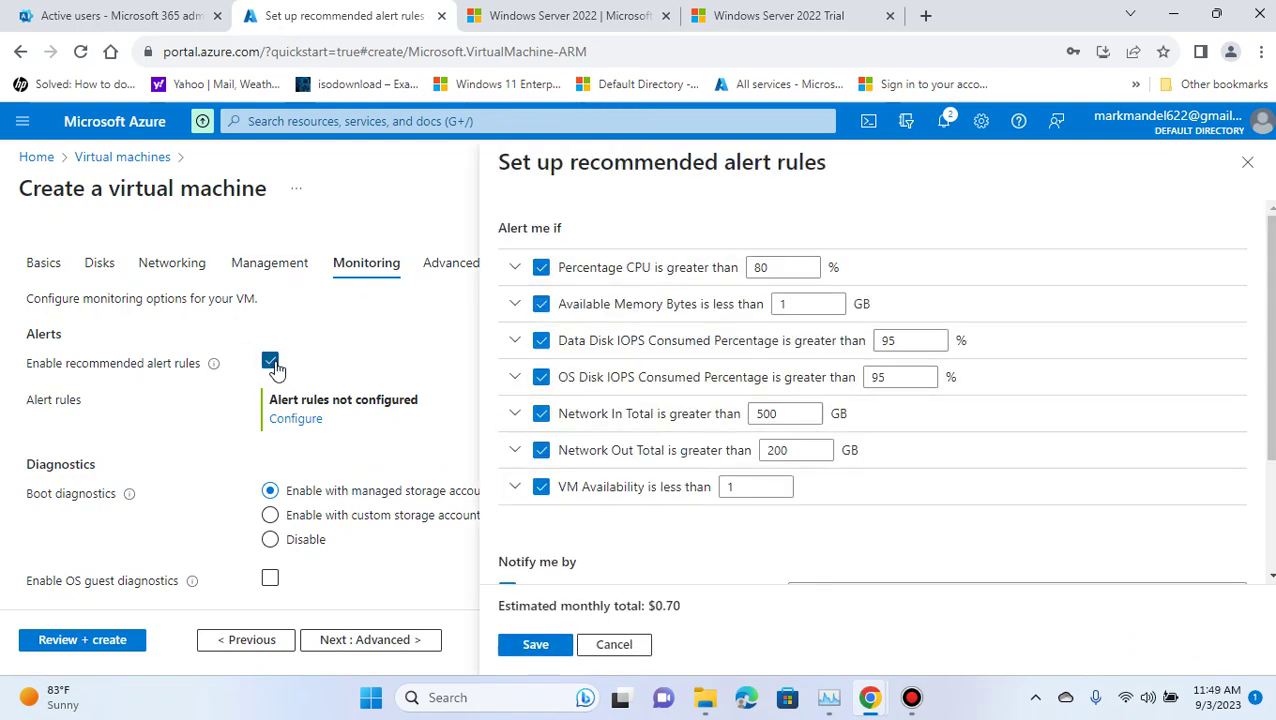
left_click(271, 363)
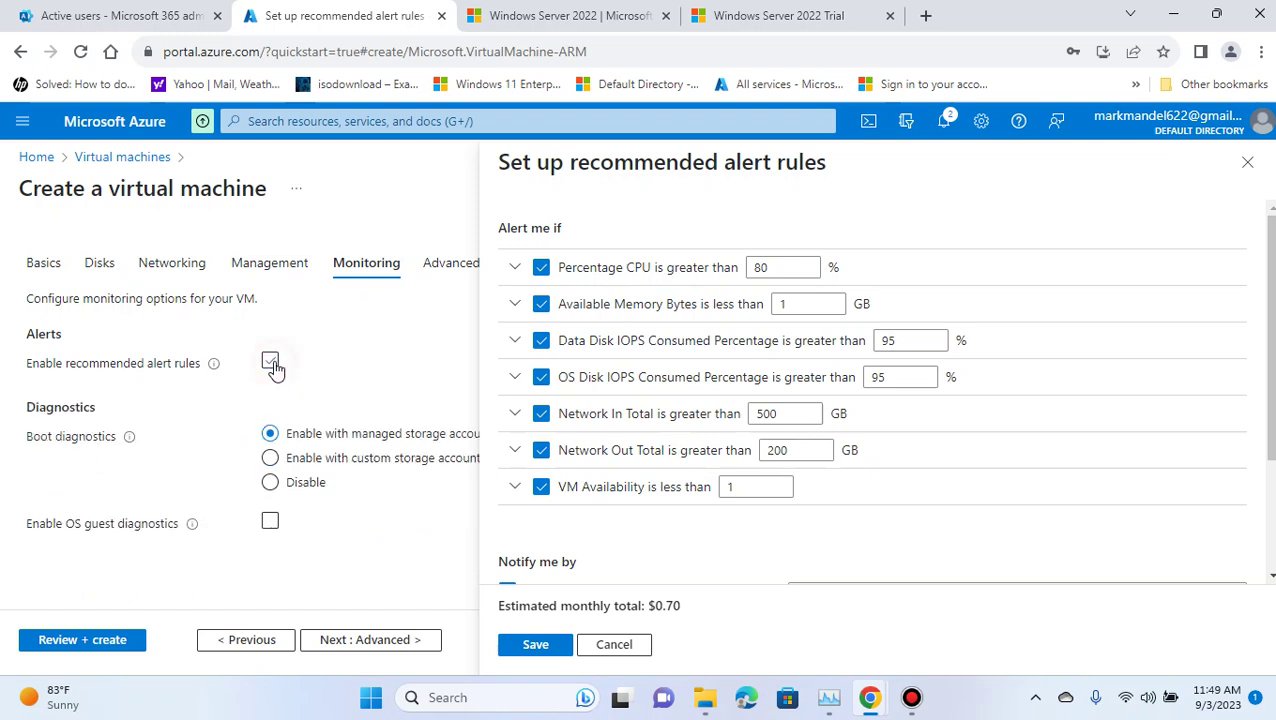
left_click(271, 363)
left_click(271, 363)
left_click(640, 648)
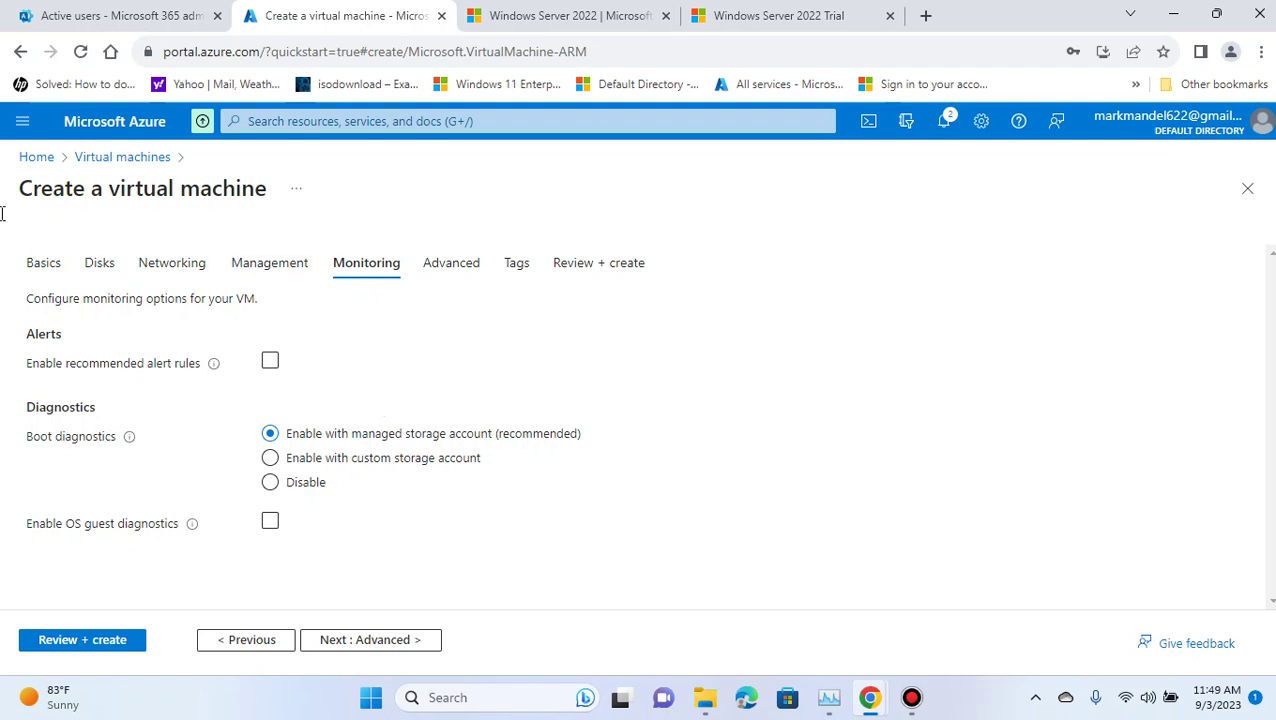
Enable recommended alert rules for the virtual machine and set the Percentage CPU alert threshold to 75%
left_click(272, 360)
left_click(271, 366)
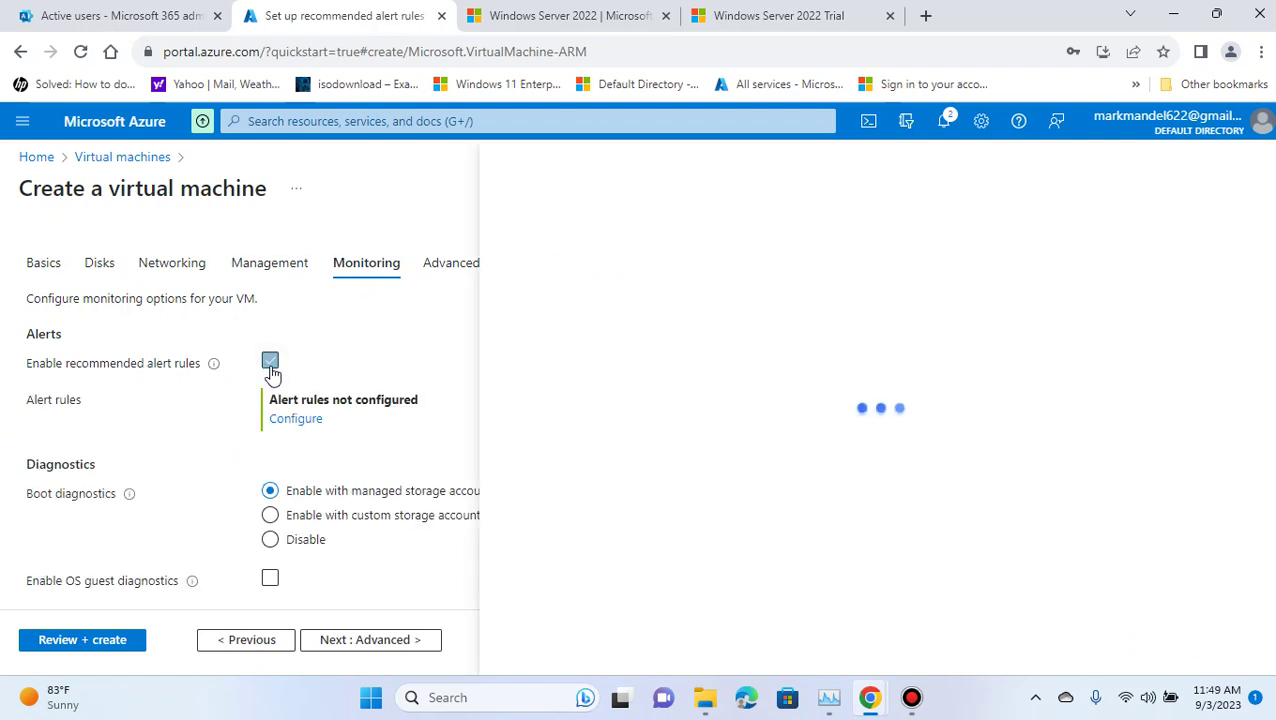
scroll(1108, 404, "down", 2)
scroll(1094, 416, "up", 2)
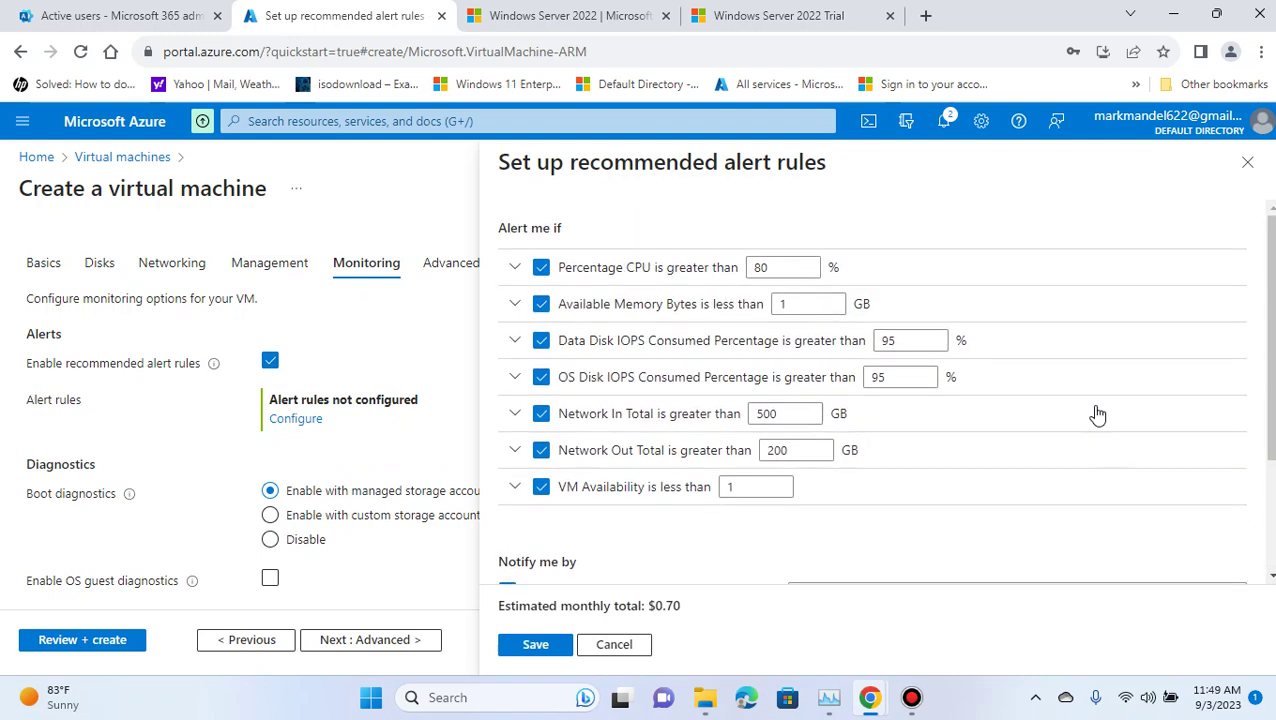
left_click(772, 267)
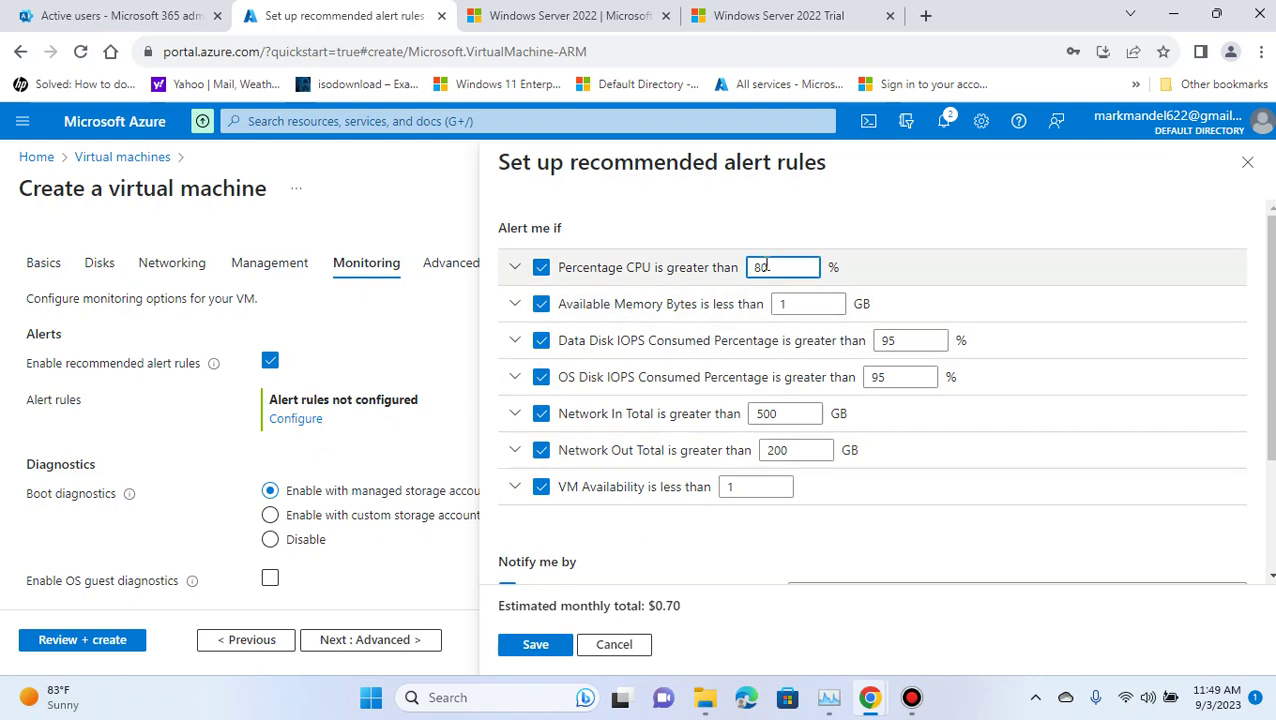
double_click(779, 263)
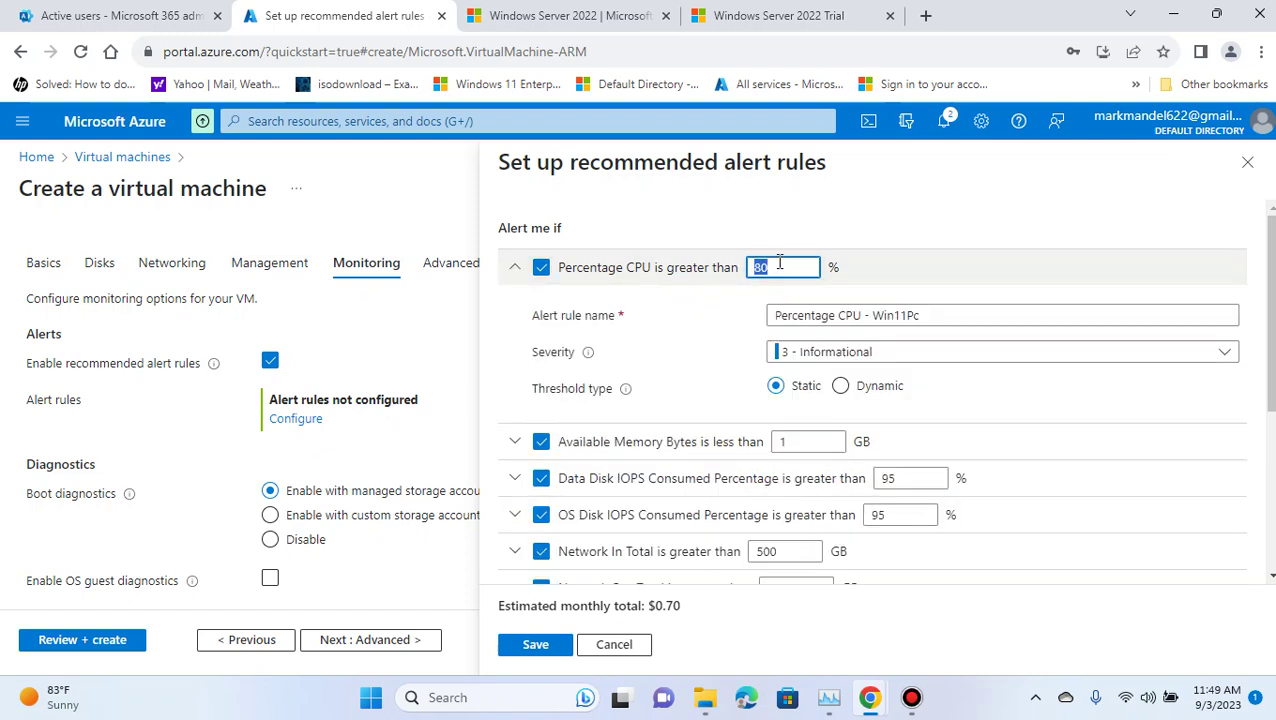
left_click(777, 263)
double_click(776, 263)
type("75")
left_click(514, 267)
Set the Available Memory Bytes alert threshold to .9 GB with severity 0 - Critical
left_click(514, 305)
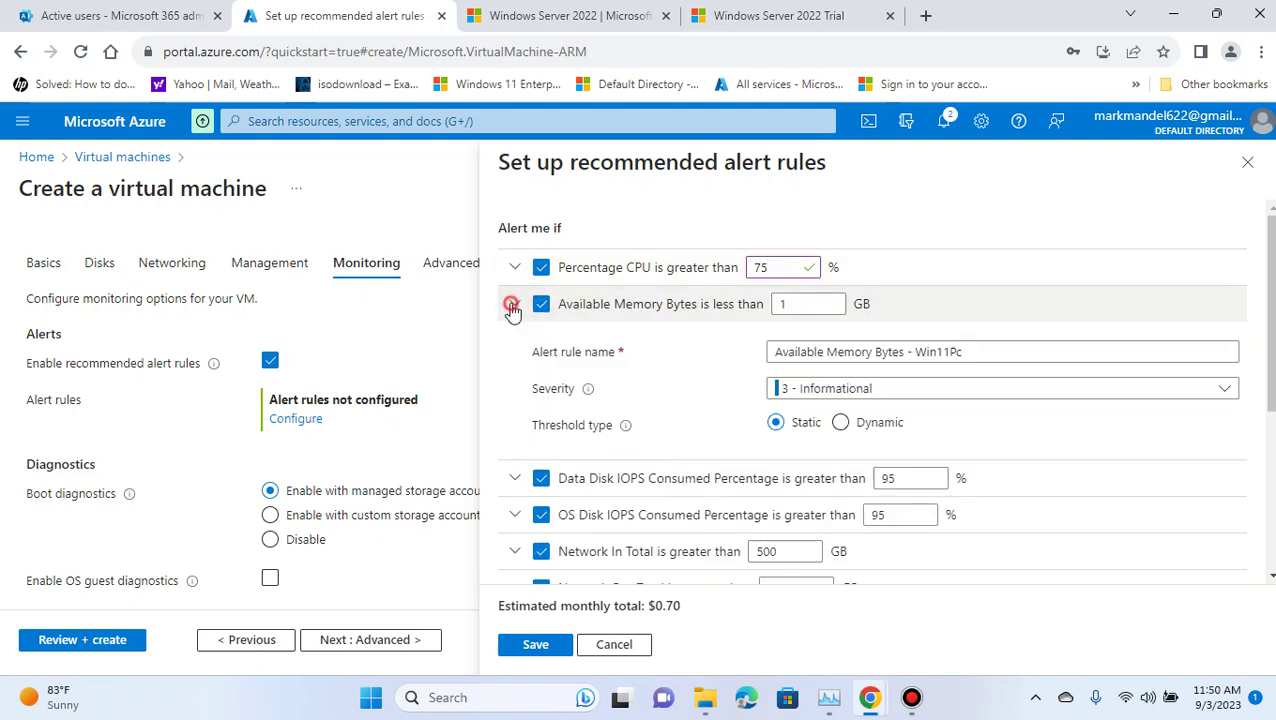
double_click(798, 303)
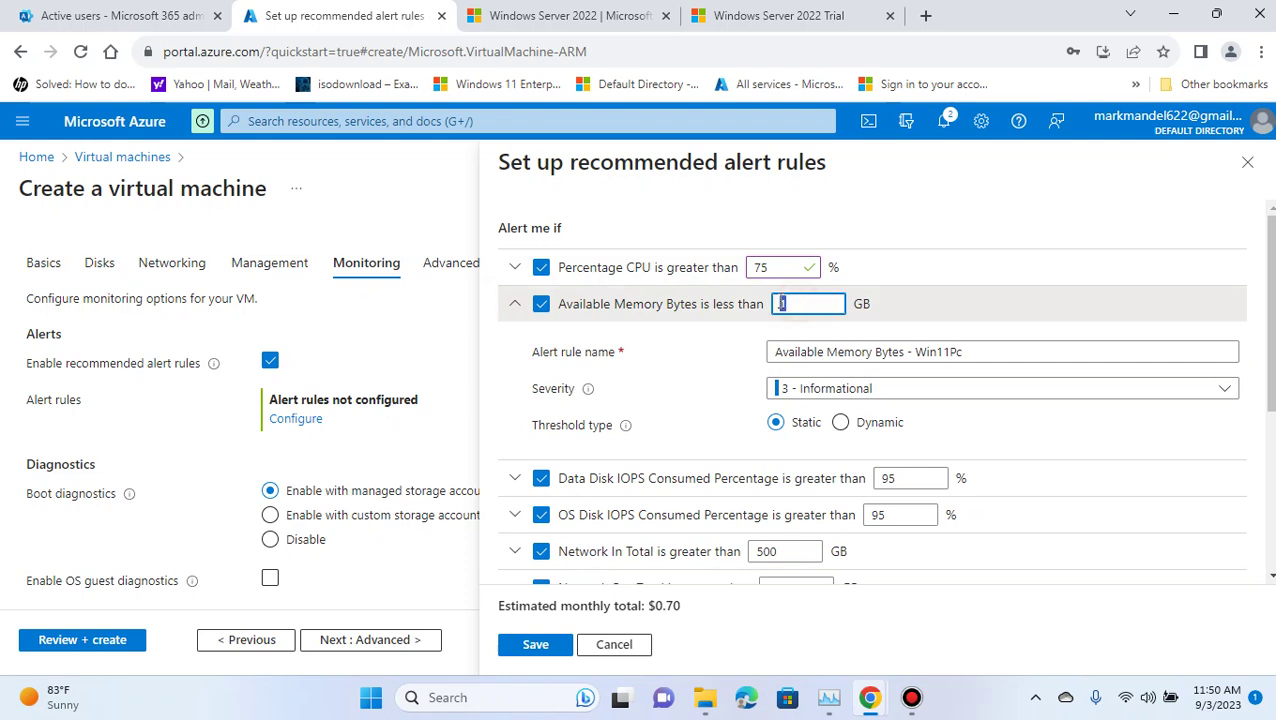
key("BackSpace")
type(".9")
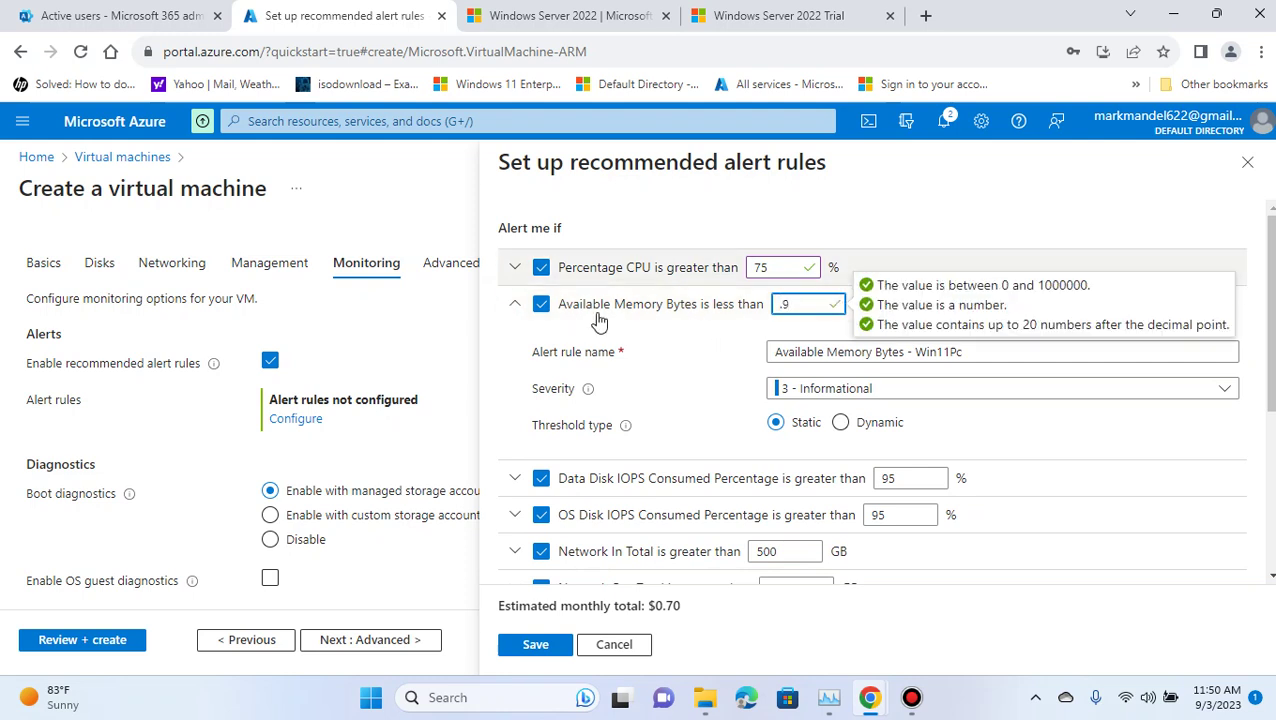
left_click(880, 398)
left_click(808, 416)
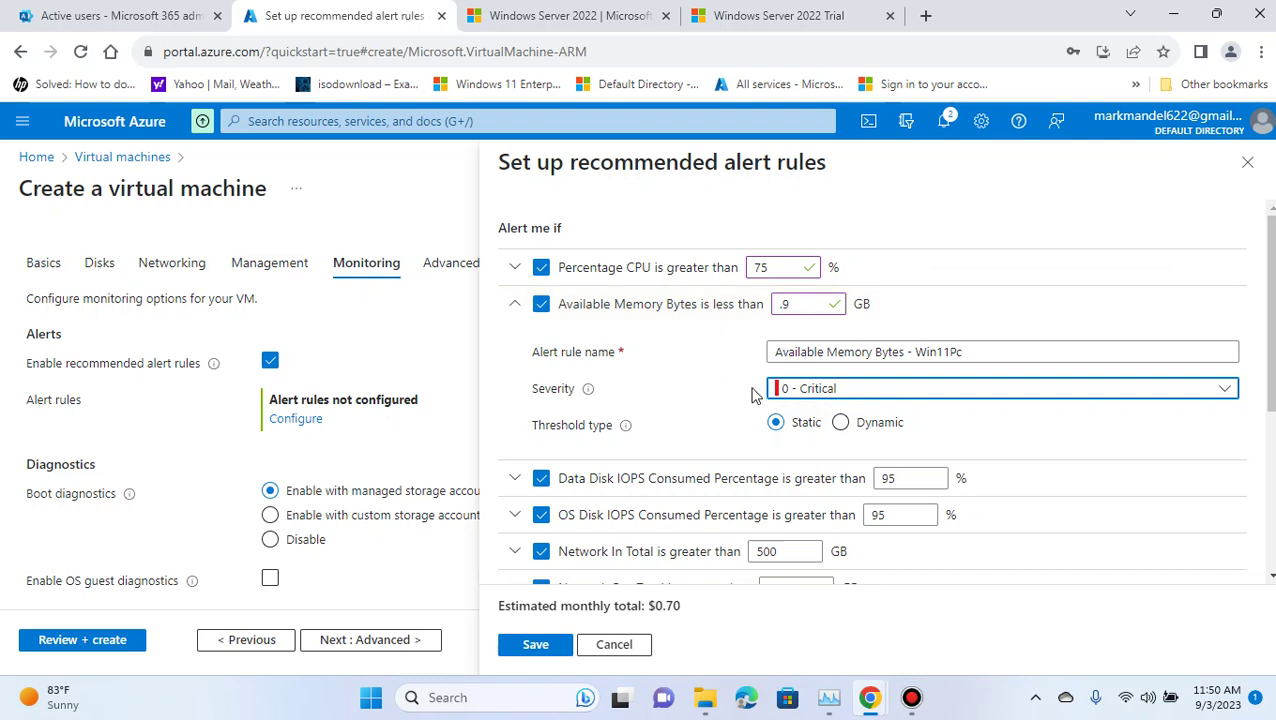
mouse_move(622, 426)
mouse_move(589, 393)
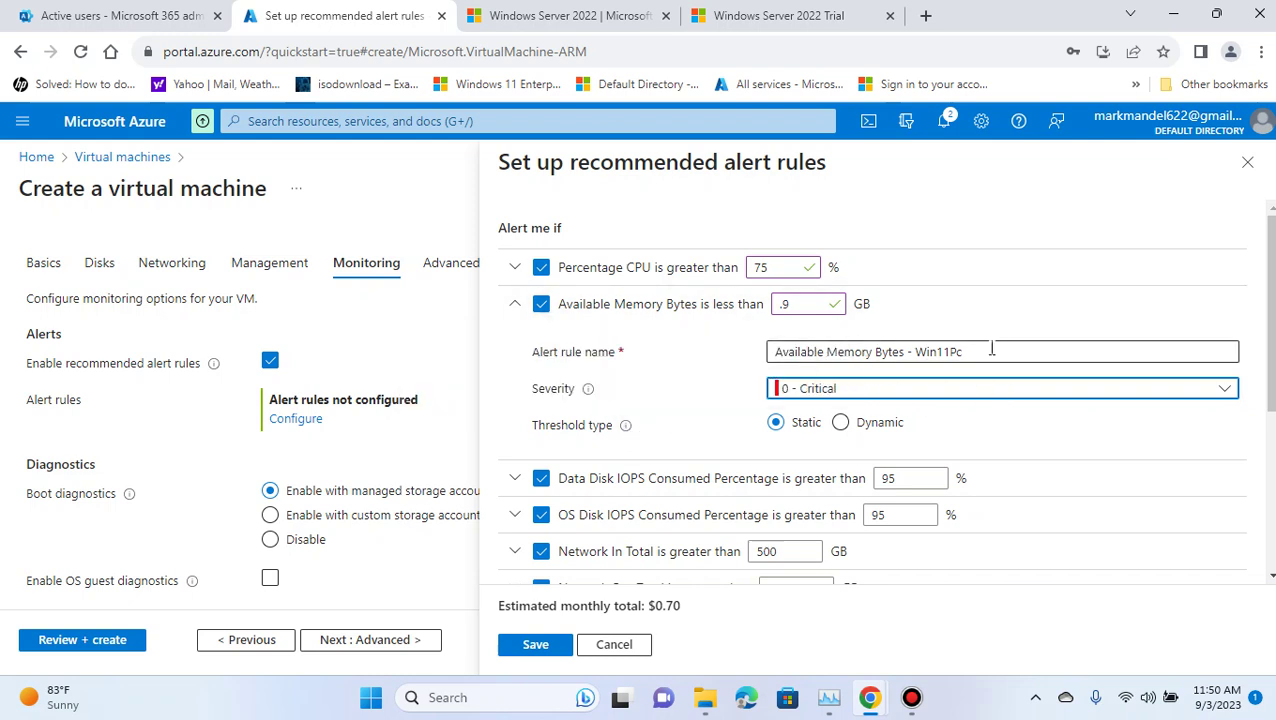
left_click(517, 312)
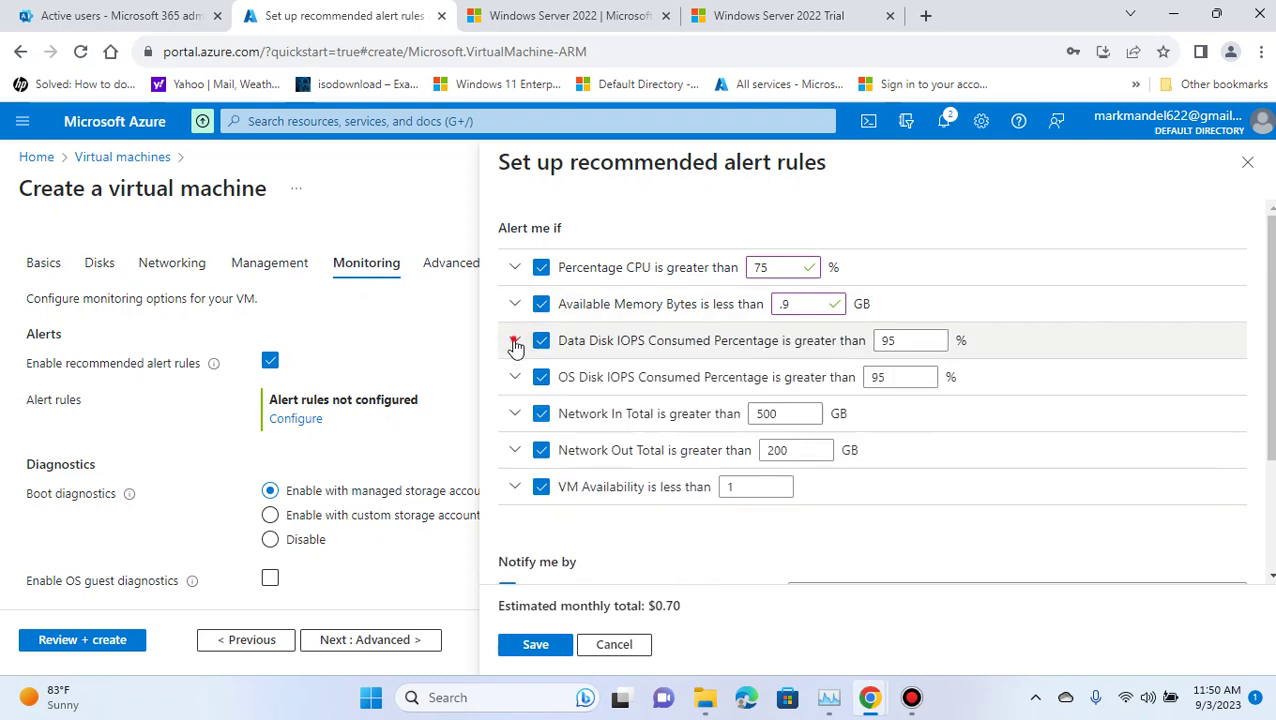
Set the Data Disk IOPS Consumed Percentage alert threshold to 75% with severity 0 - Critical
left_click(515, 341)
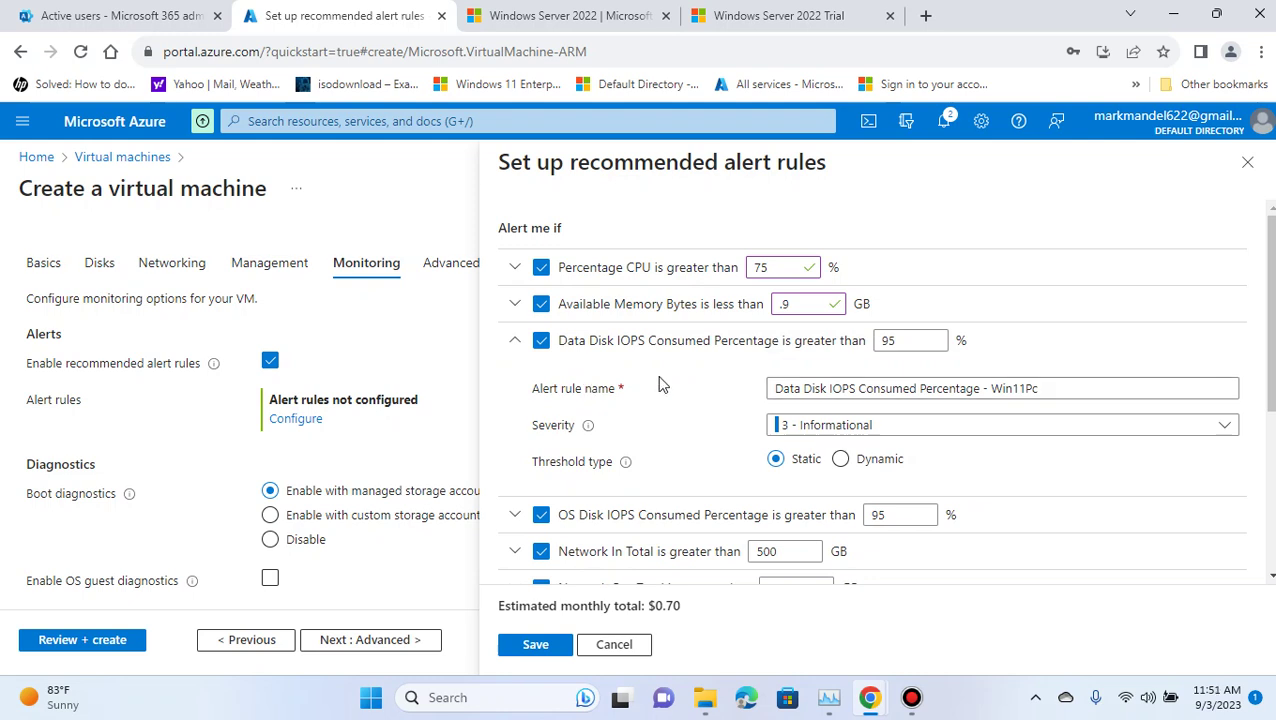
left_click_drag(914, 338, 793, 345)
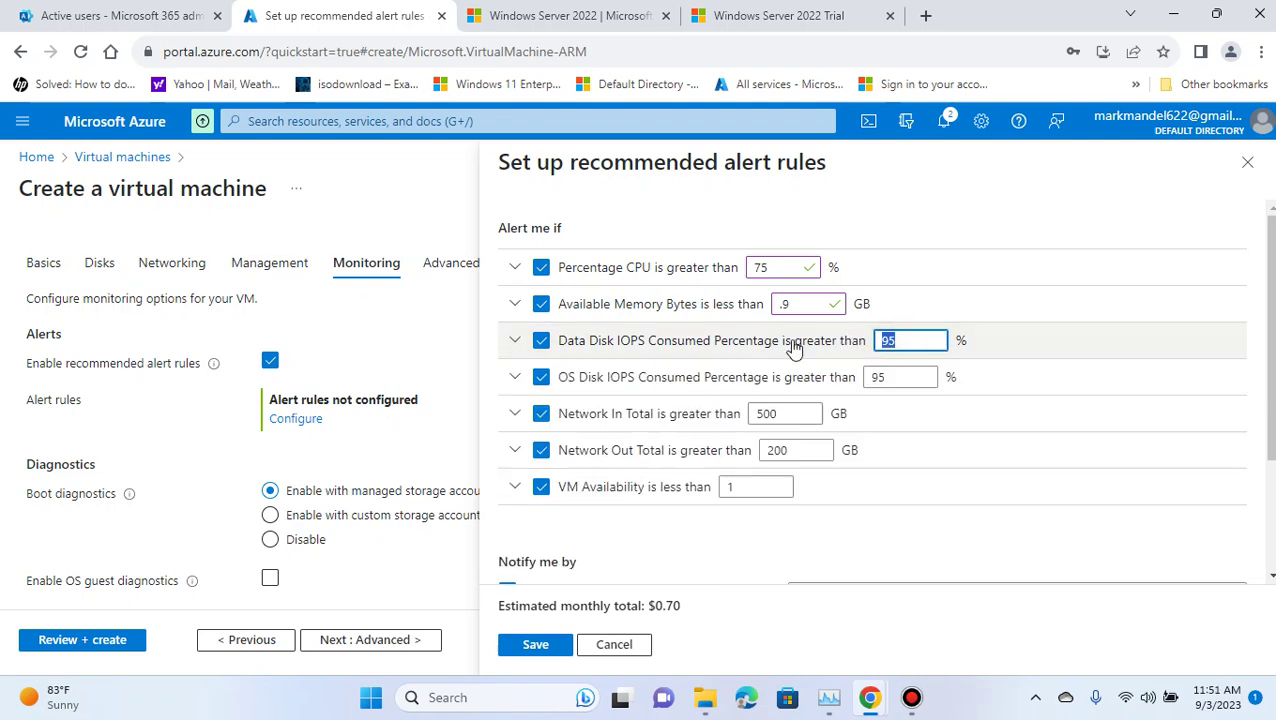
type("80")
type("75")
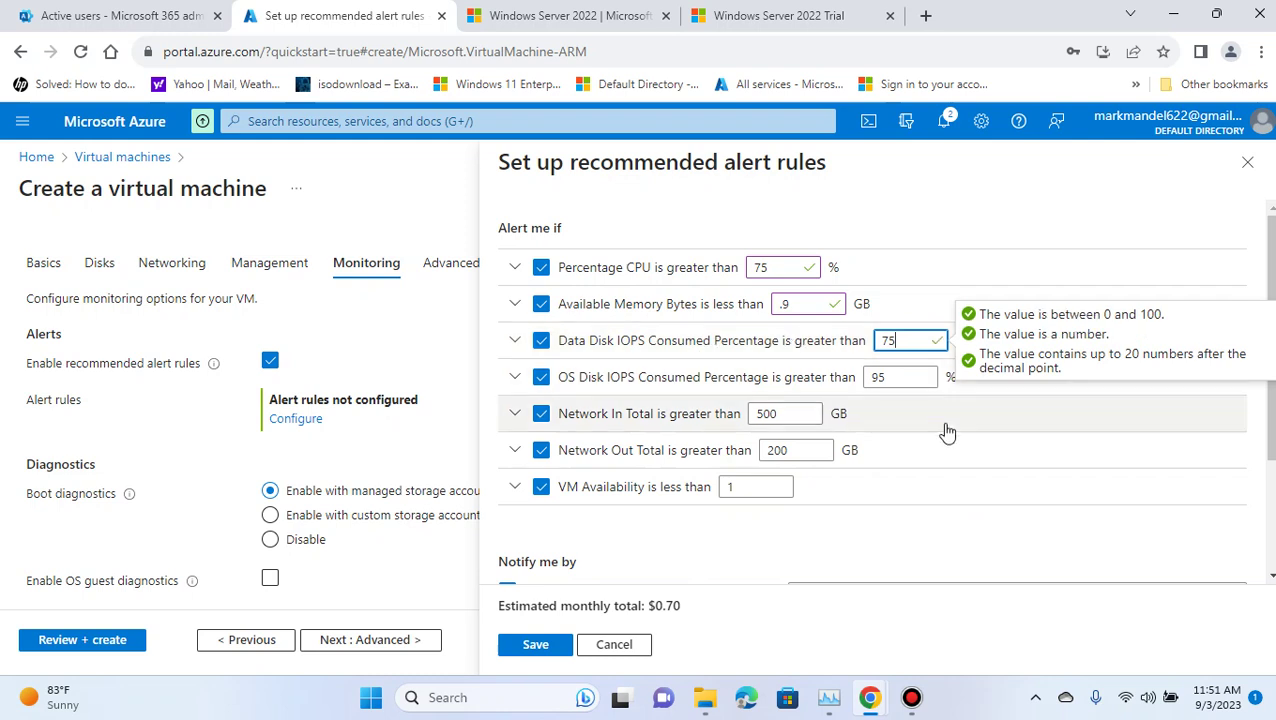
left_click(514, 340)
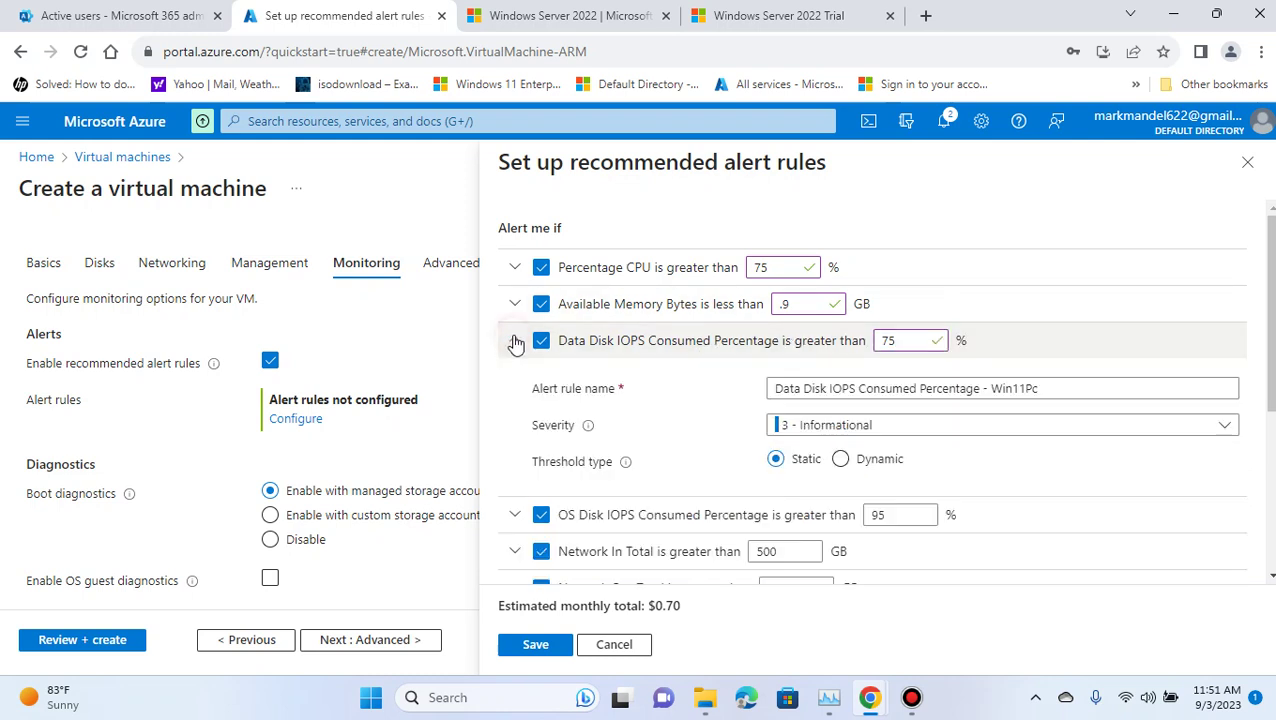
left_click(878, 430)
left_click(822, 448)
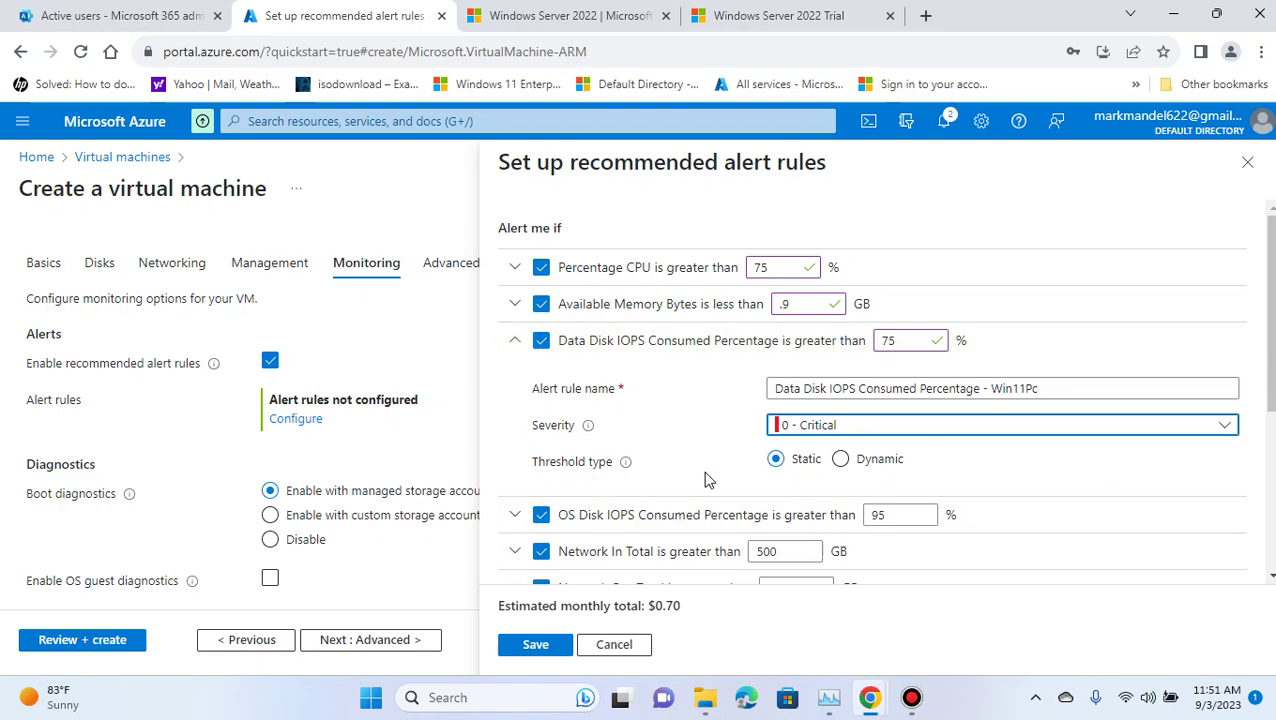
Discard the unsaved alert rule edits and turn off recommended alert rules
scroll(703, 484, "down", 3)
scroll(1045, 487, "up", 1)
scroll(868, 490, "down", 1)
scroll(868, 495, "up", 4)
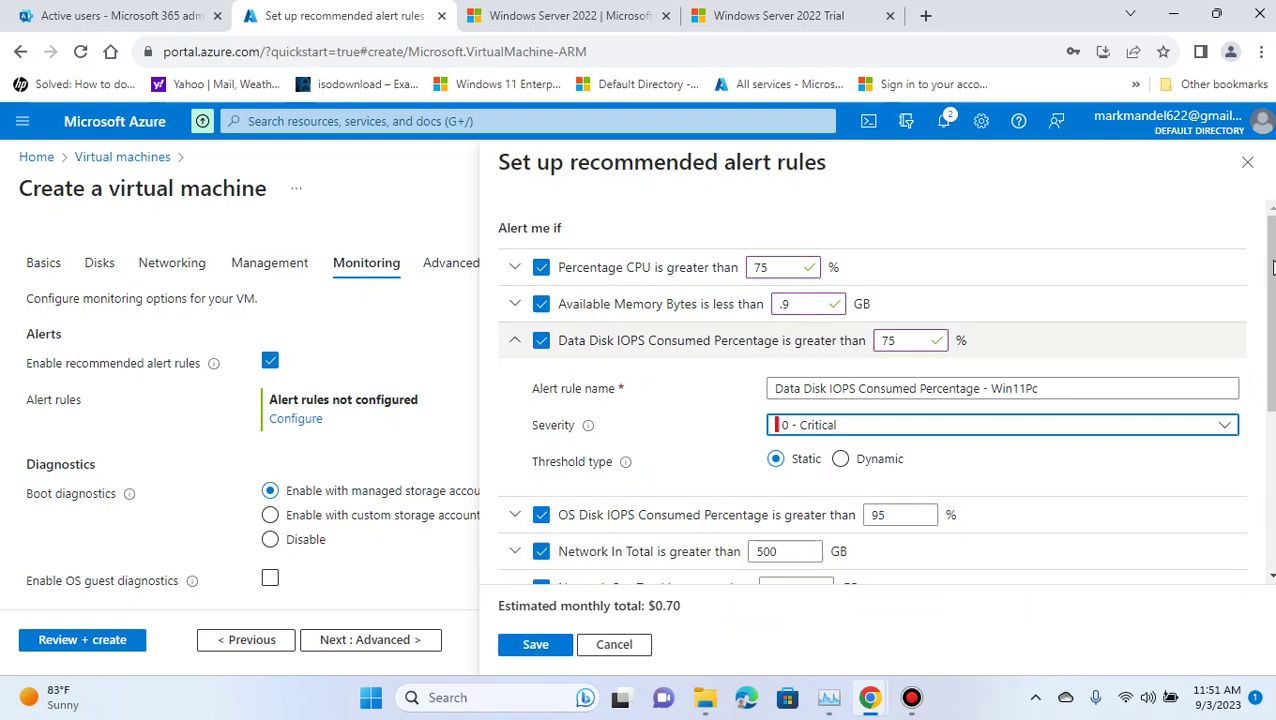
left_click(1247, 162)
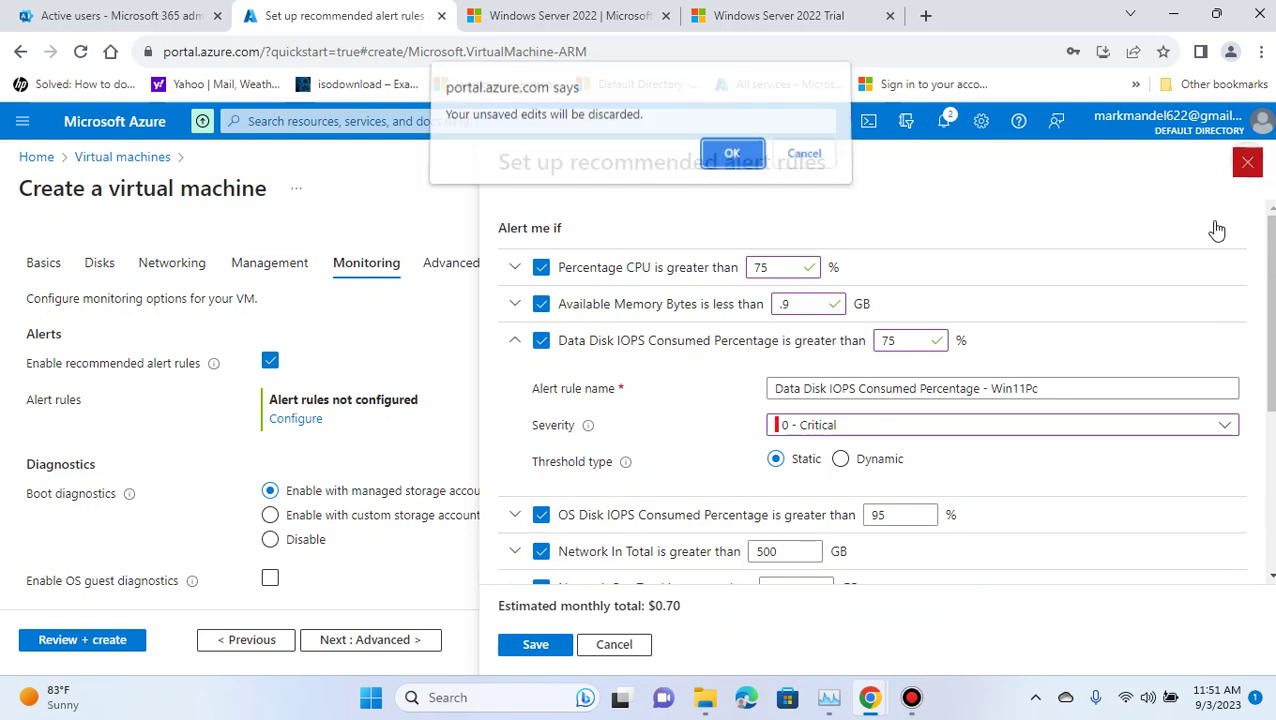
left_click(730, 162)
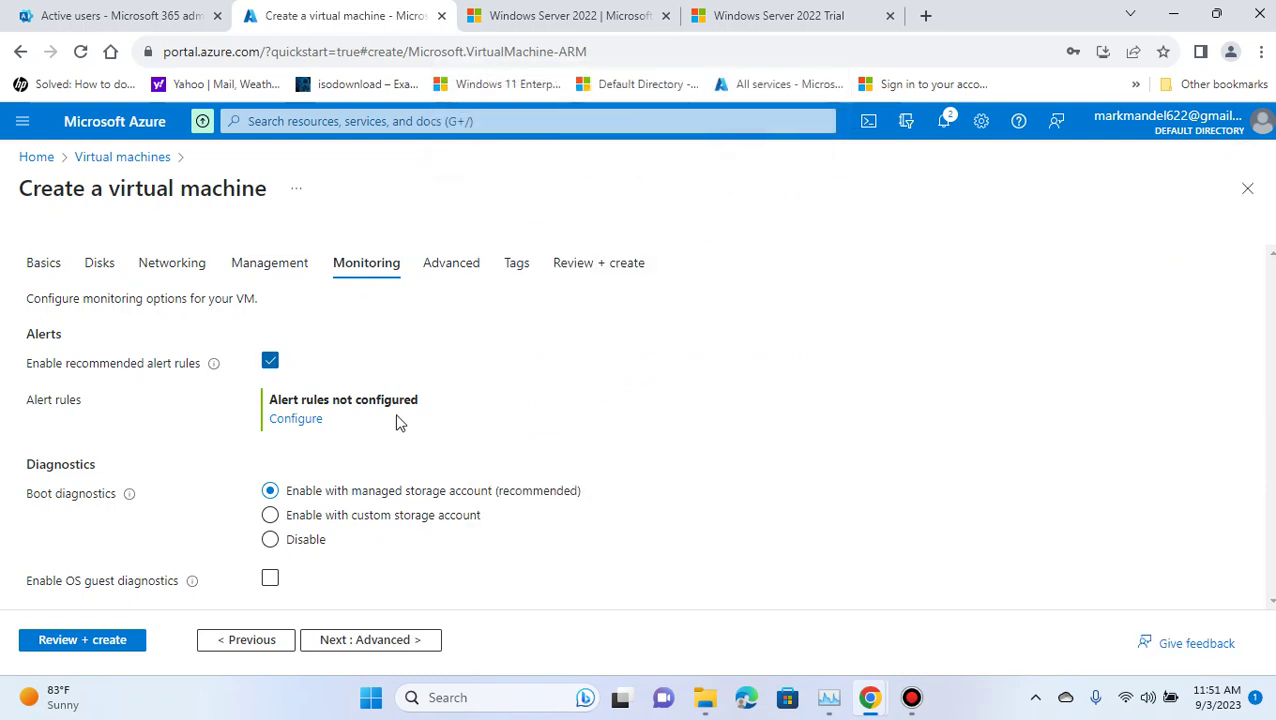
left_click(270, 363)
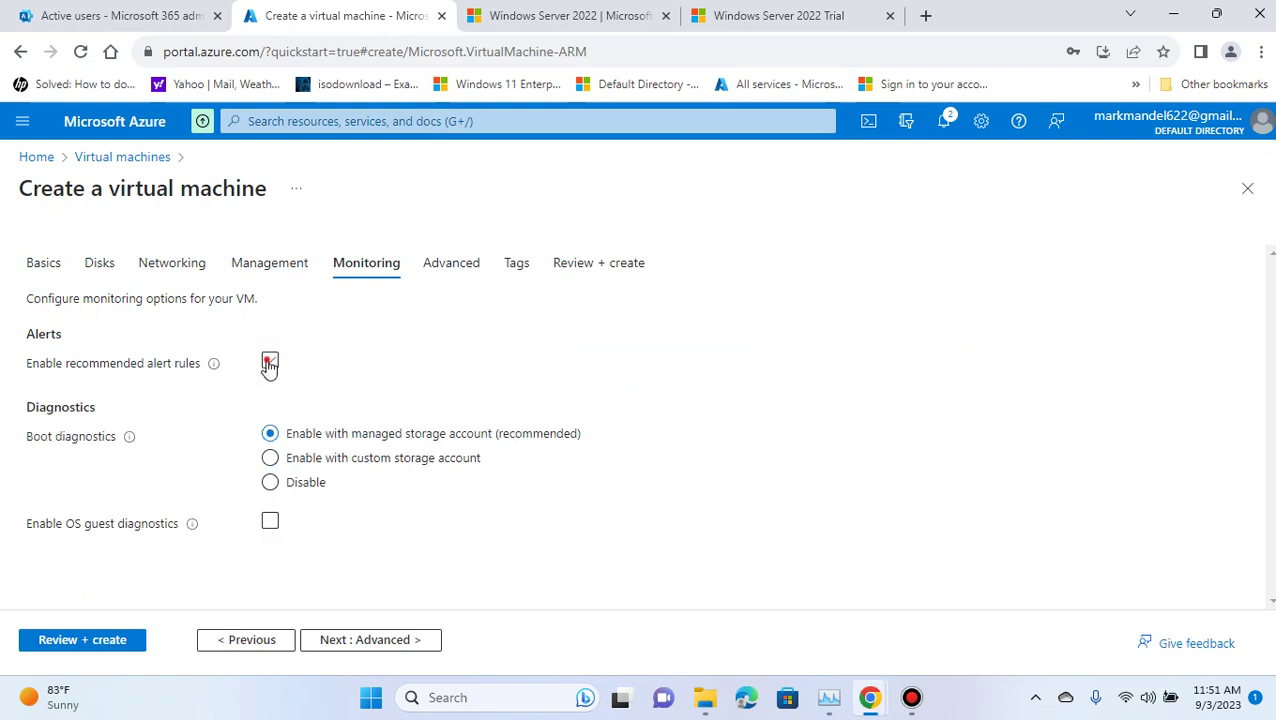
left_click(270, 363)
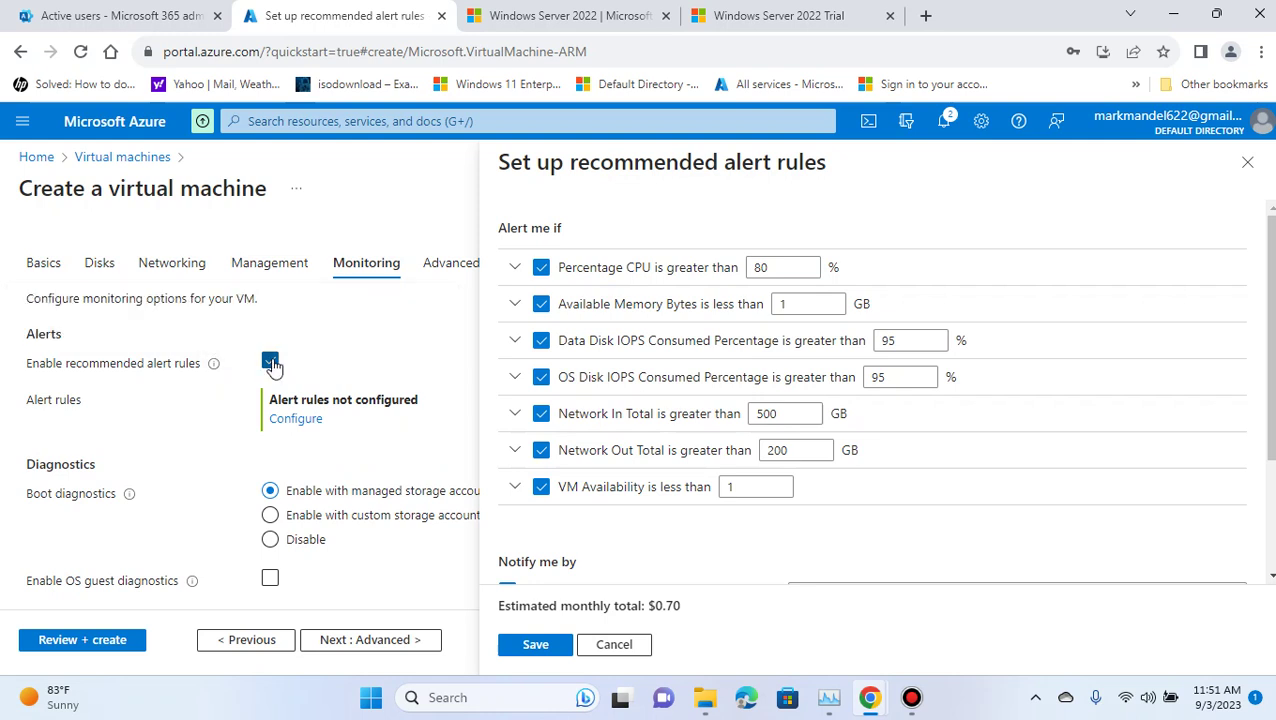
left_click(270, 363)
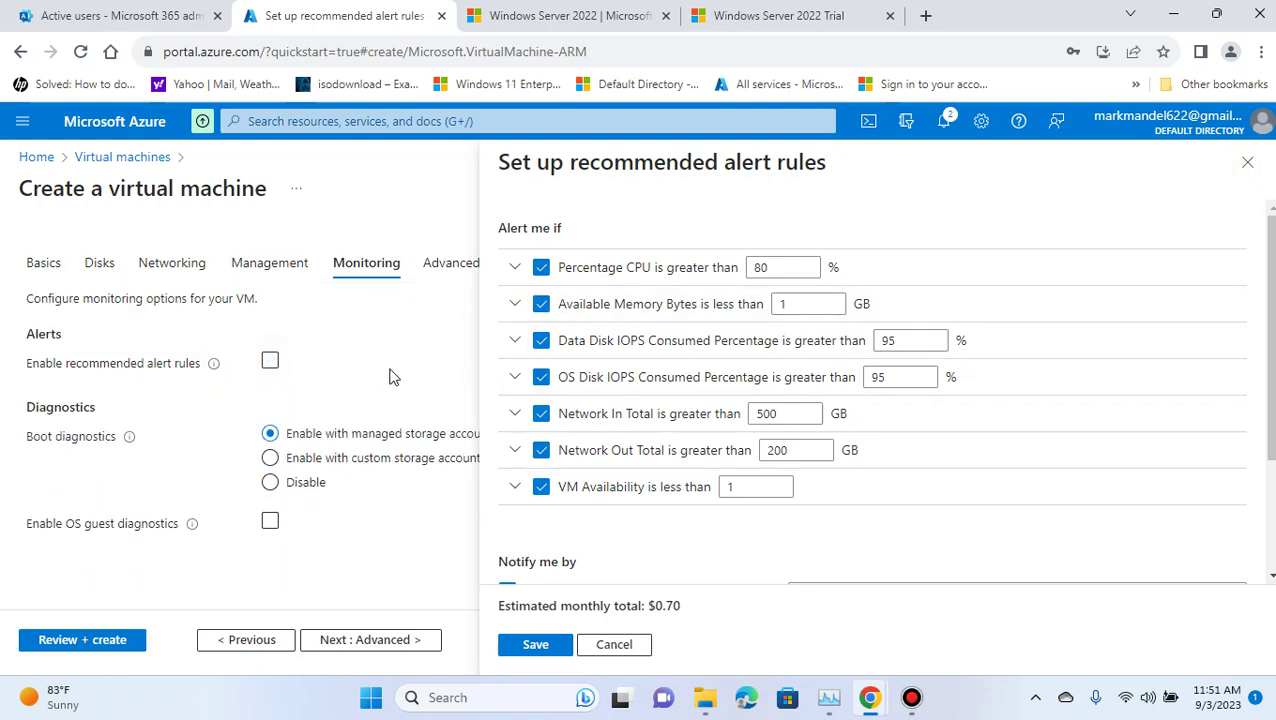
left_click(1247, 162)
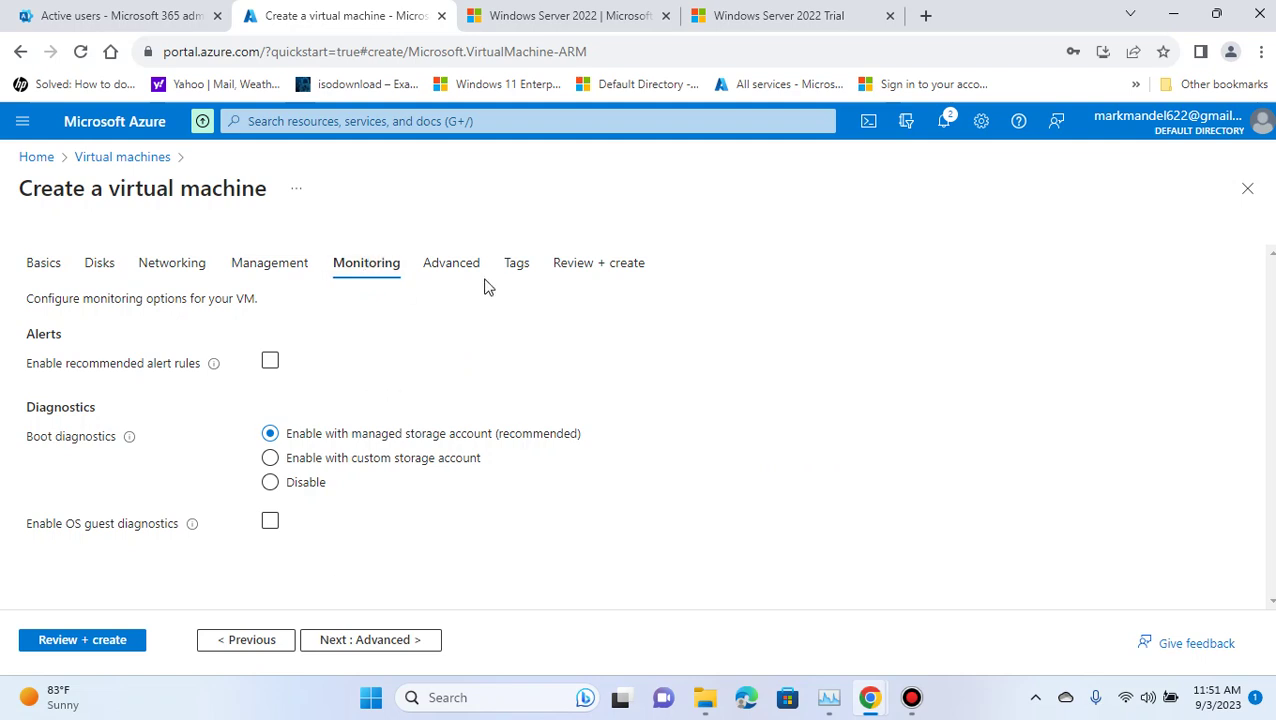
Continue to the advanced settings and review the extensions, VM applications, custom data, host, capacity reservation and proximity placement options
left_click(420, 644)
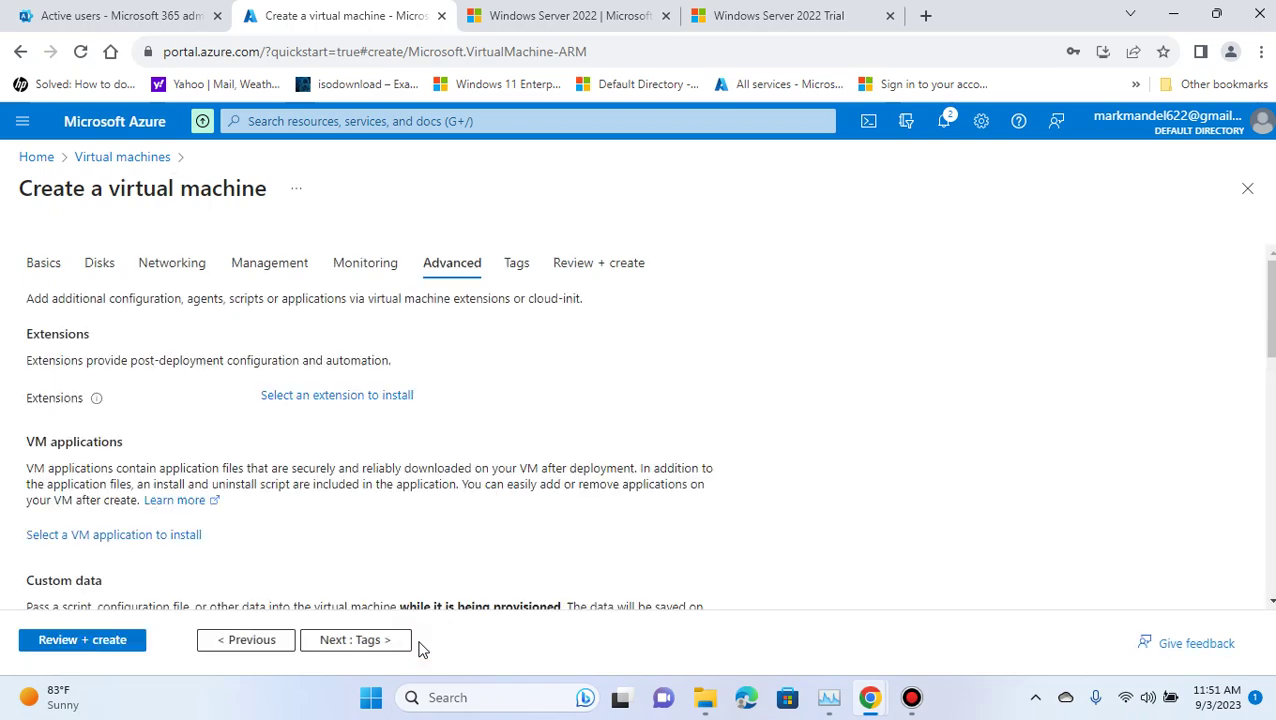
scroll(413, 384, "down", 3)
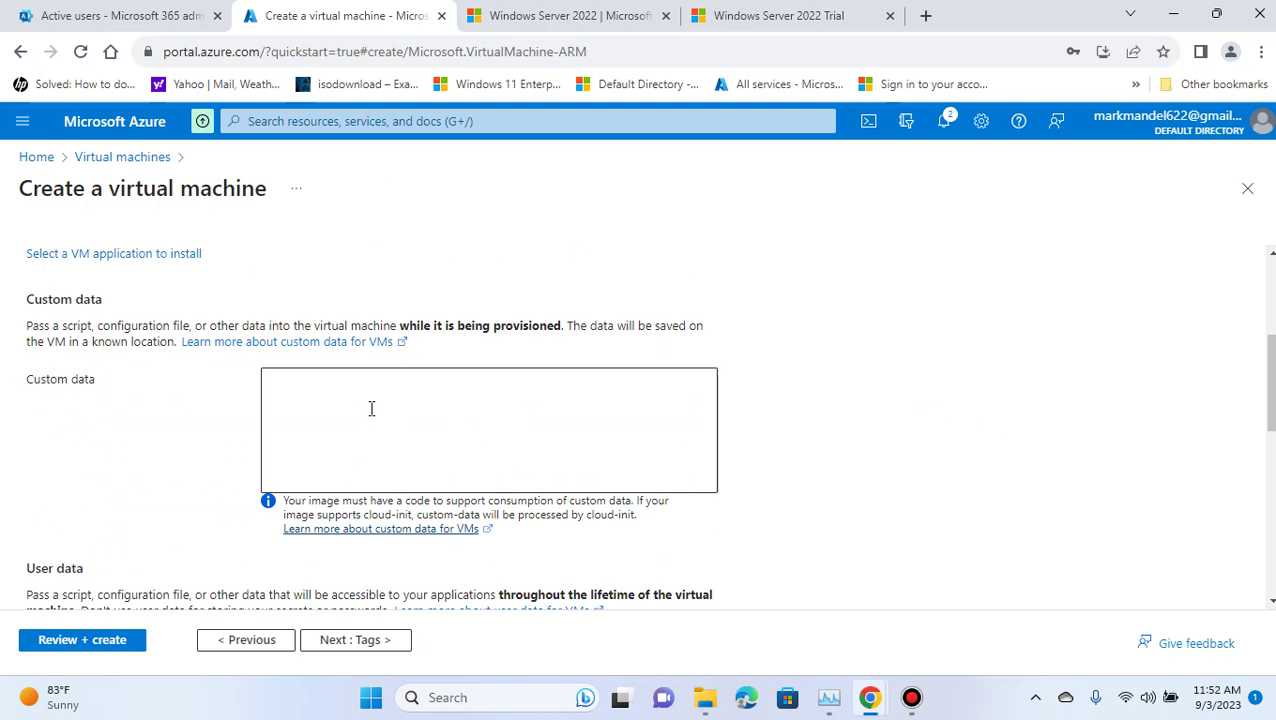
scroll(868, 388, "down", 10)
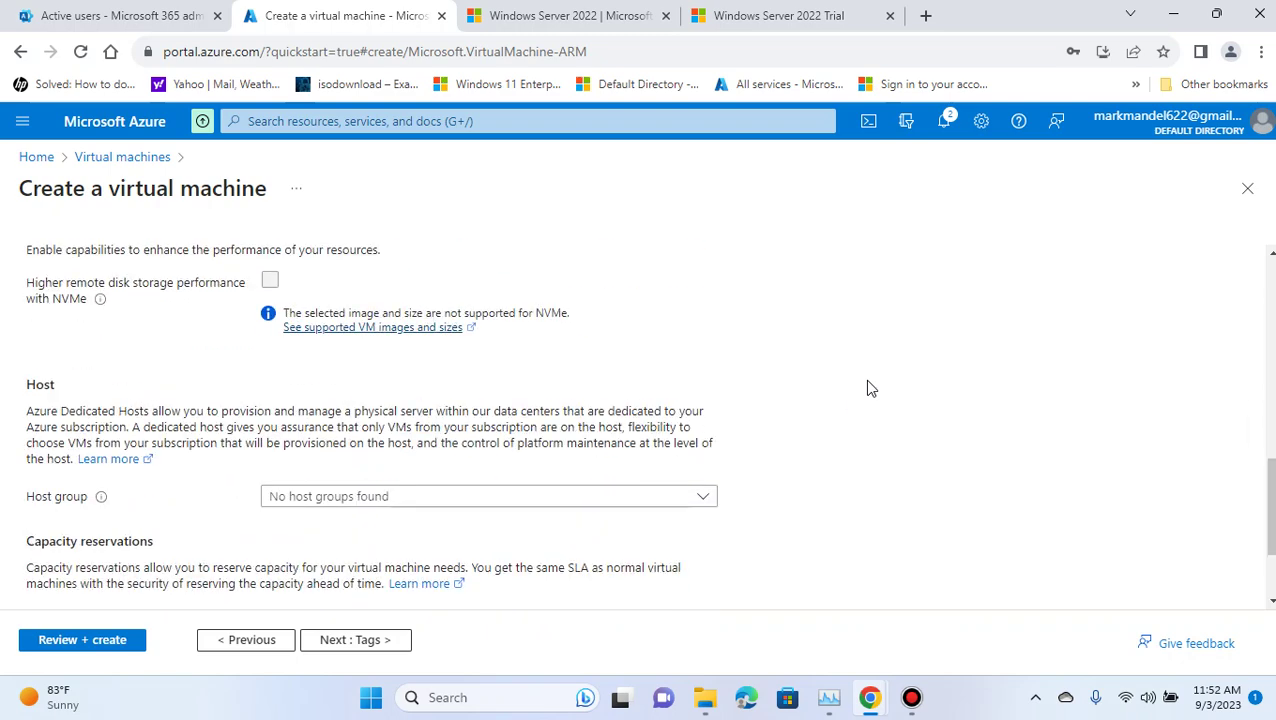
scroll(866, 390, "down", 3)
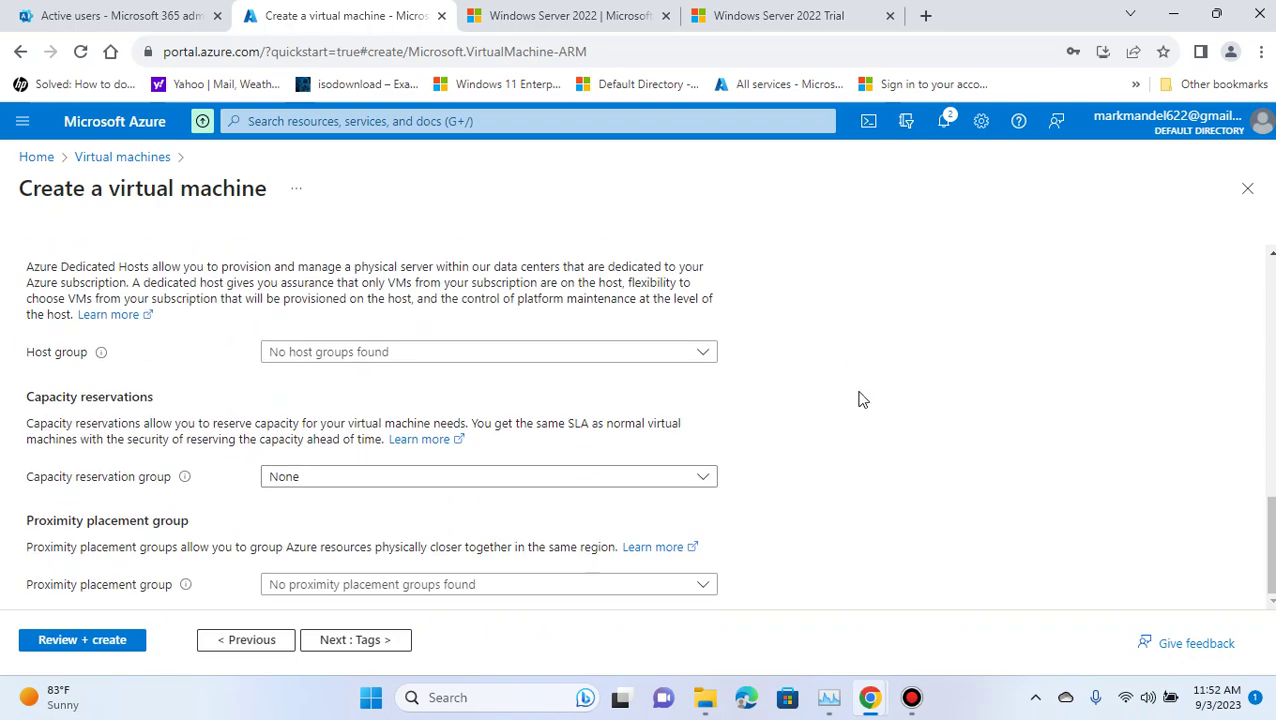
scroll(860, 398, "up", 12)
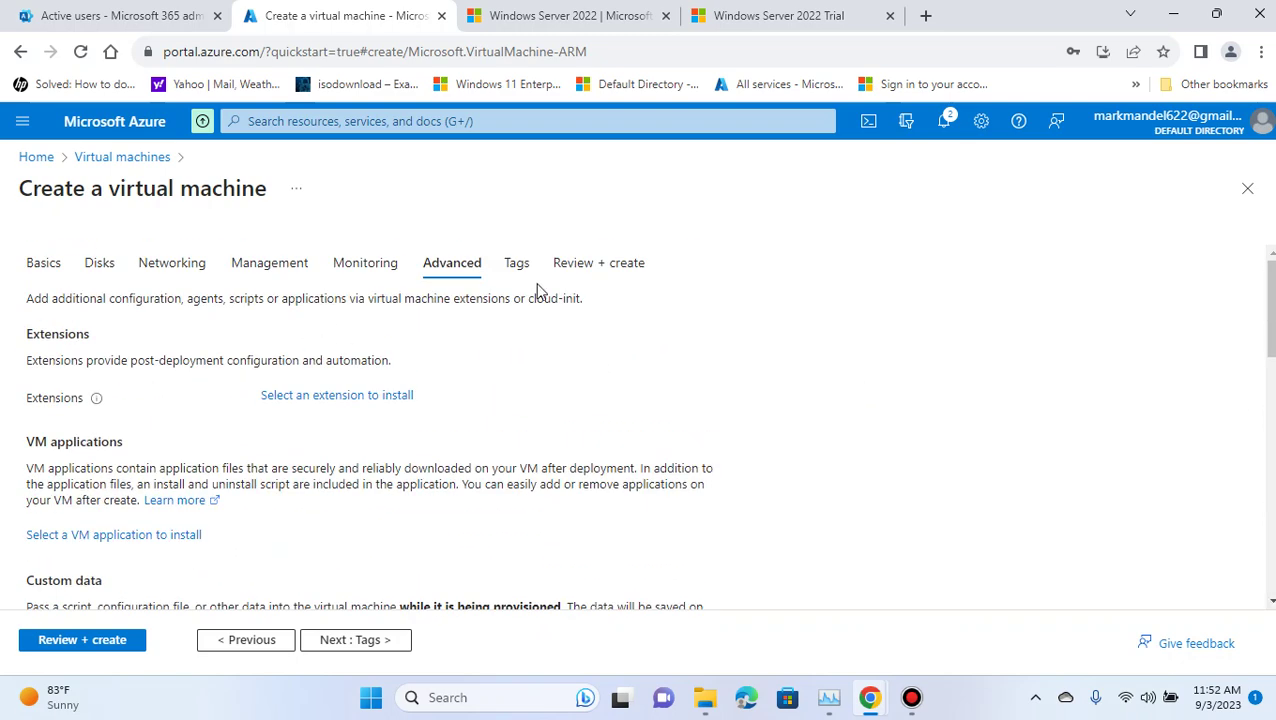
scroll(537, 290, "down", 10)
Continue to the tags and add a tag named Win11AzureVM with no value, applied to all resource types
left_click(379, 643)
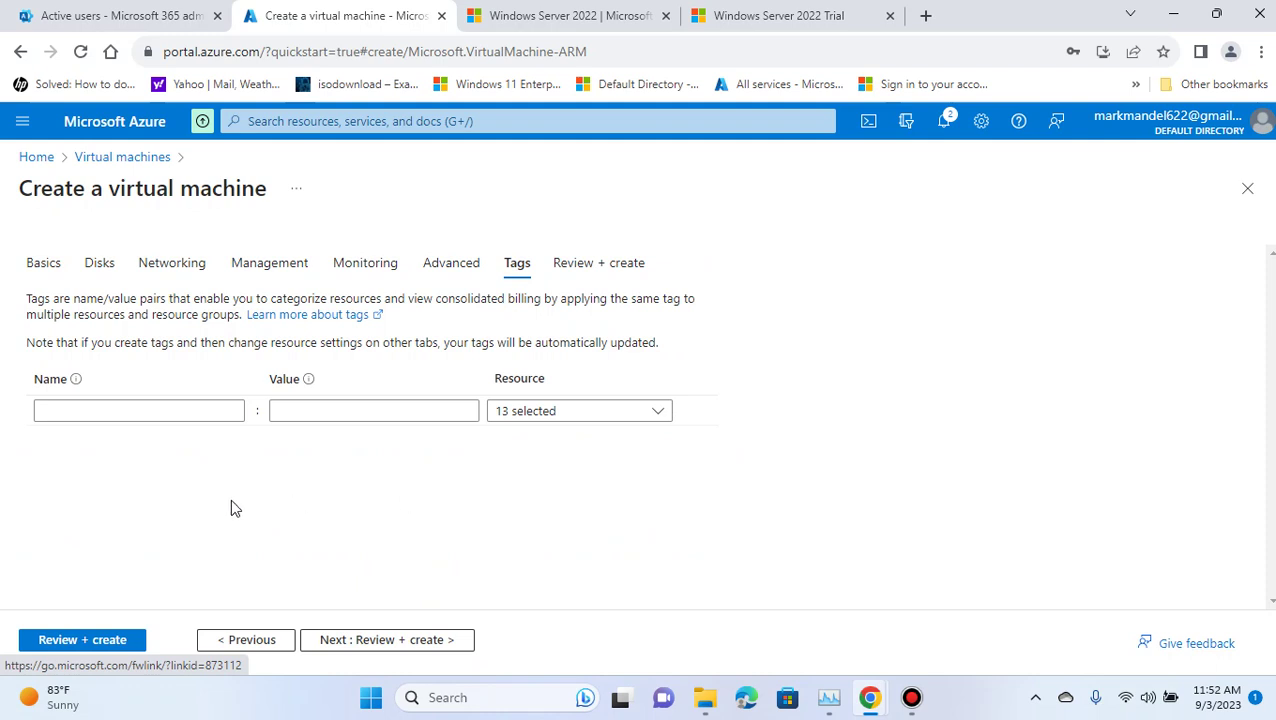
left_click(81, 410)
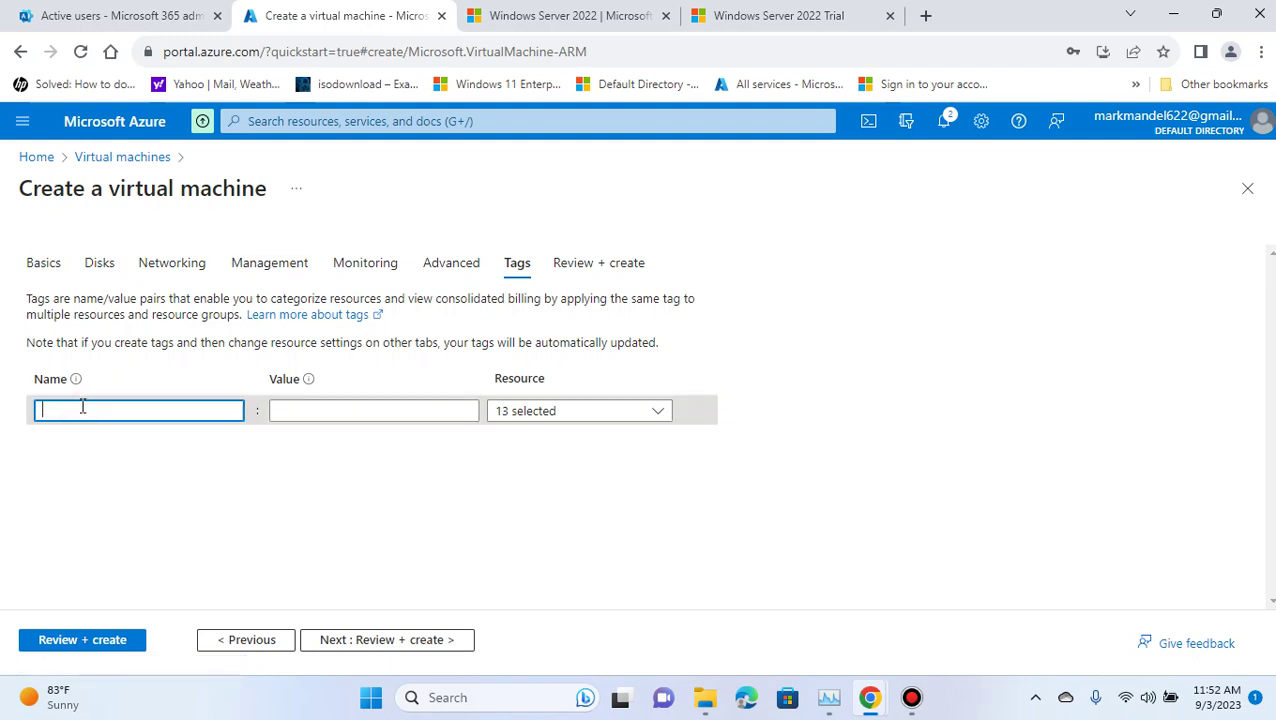
type("Win11A")
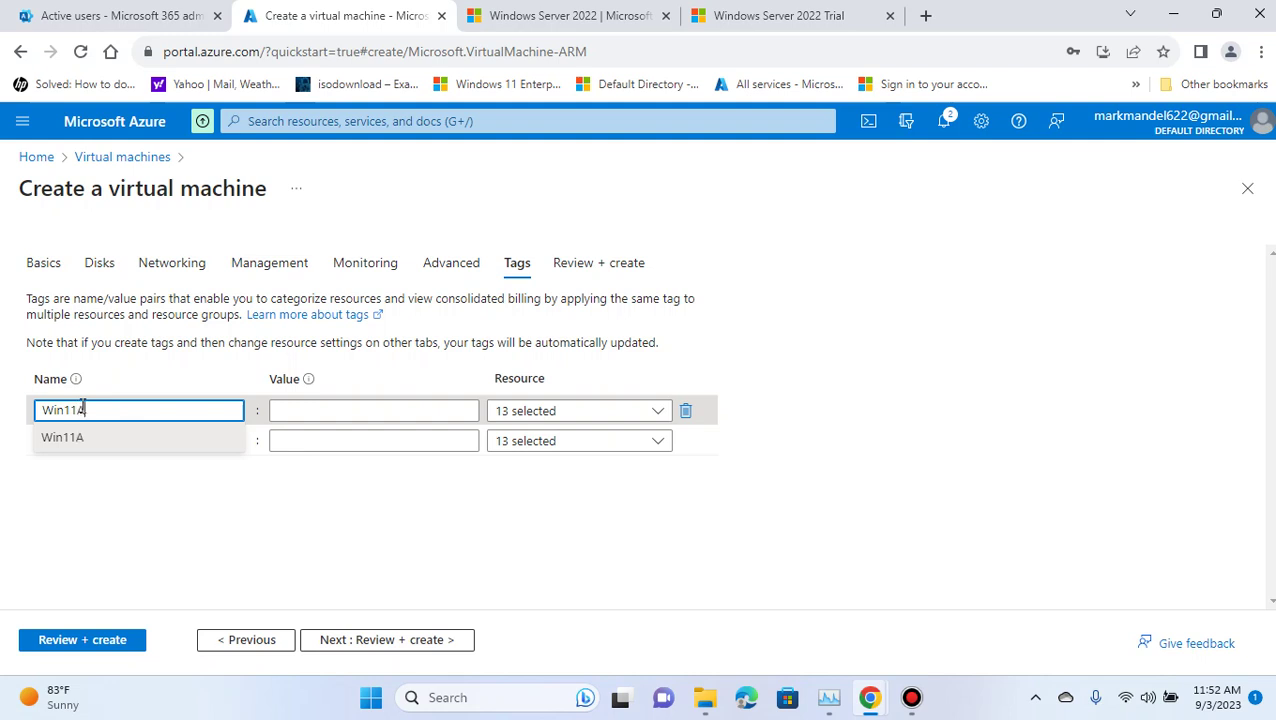
type("ZureVM")
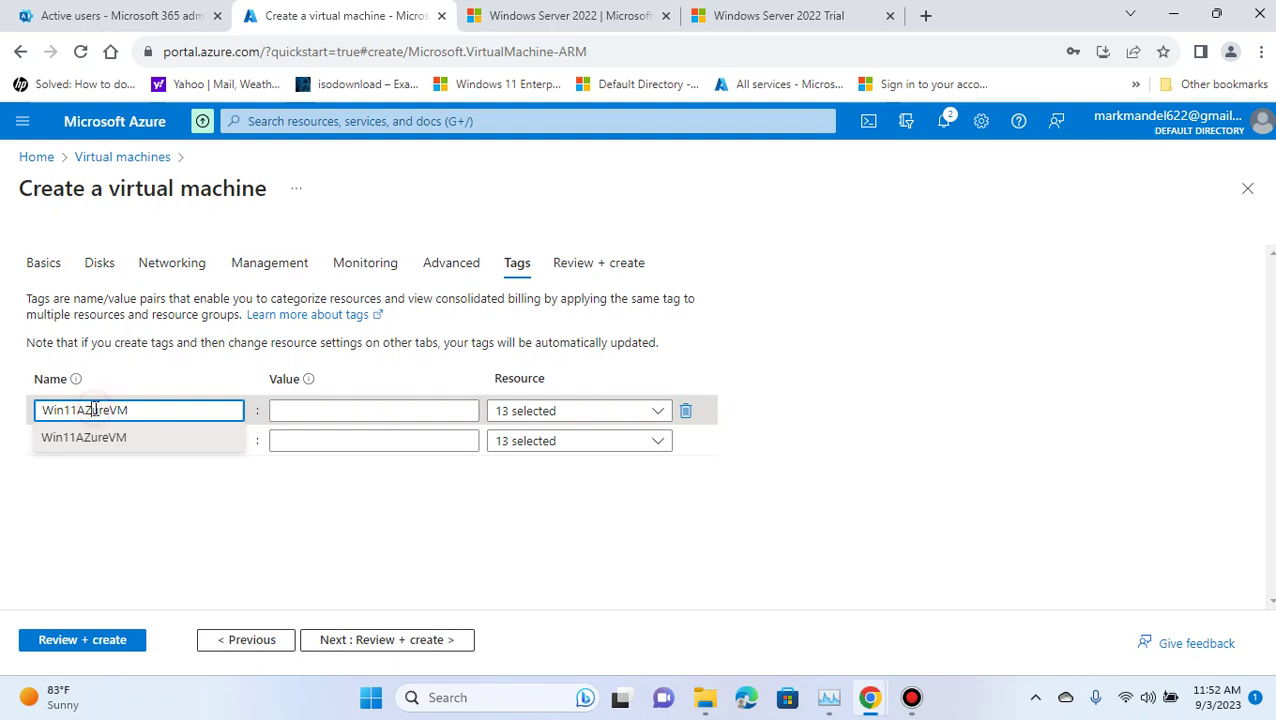
key("BackSpace")
type("z")
key("BackSpace")
type("z")
left_click(655, 416)
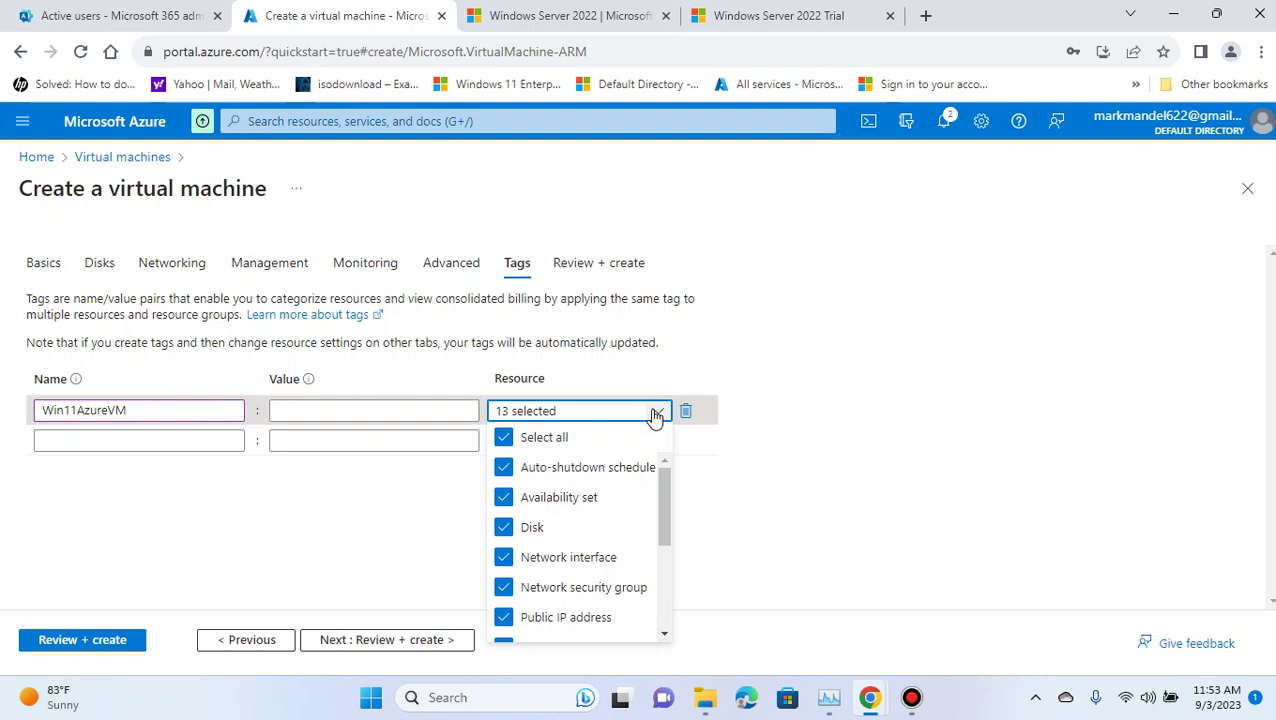
left_click(656, 413)
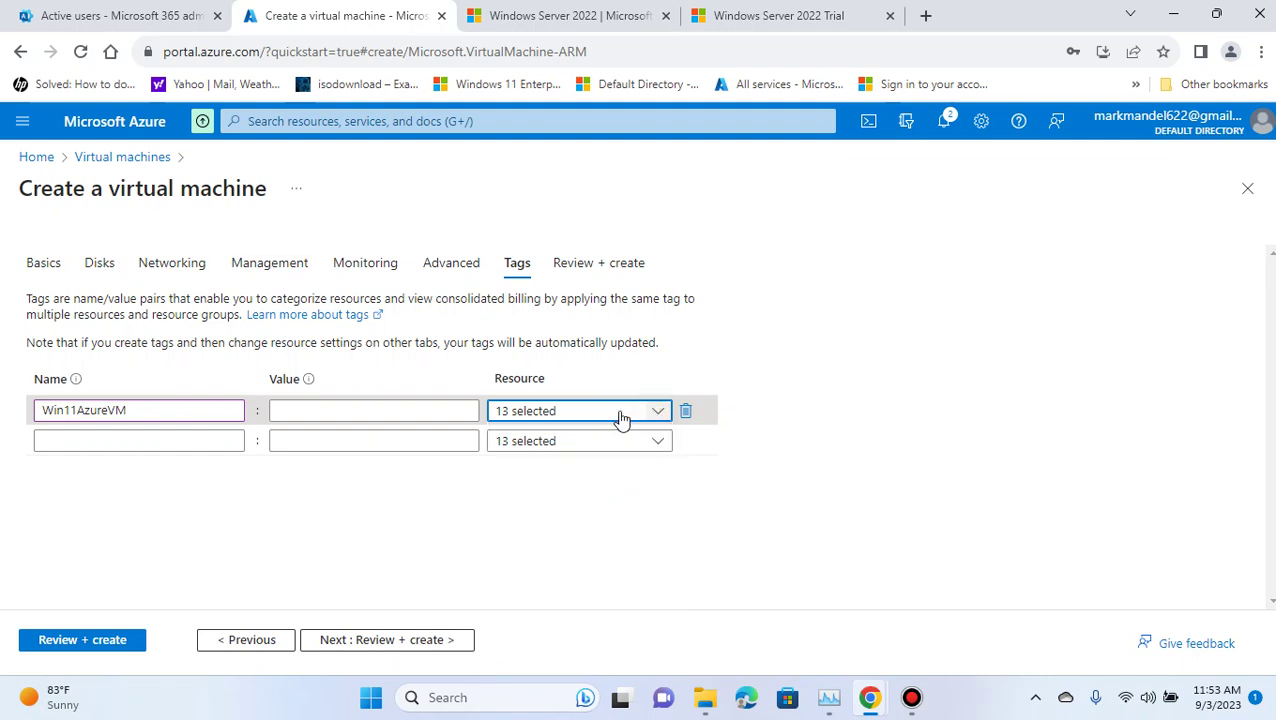
Review the configuration, create the virtual machine, and check the notifications once the deployment has run
left_click(433, 640)
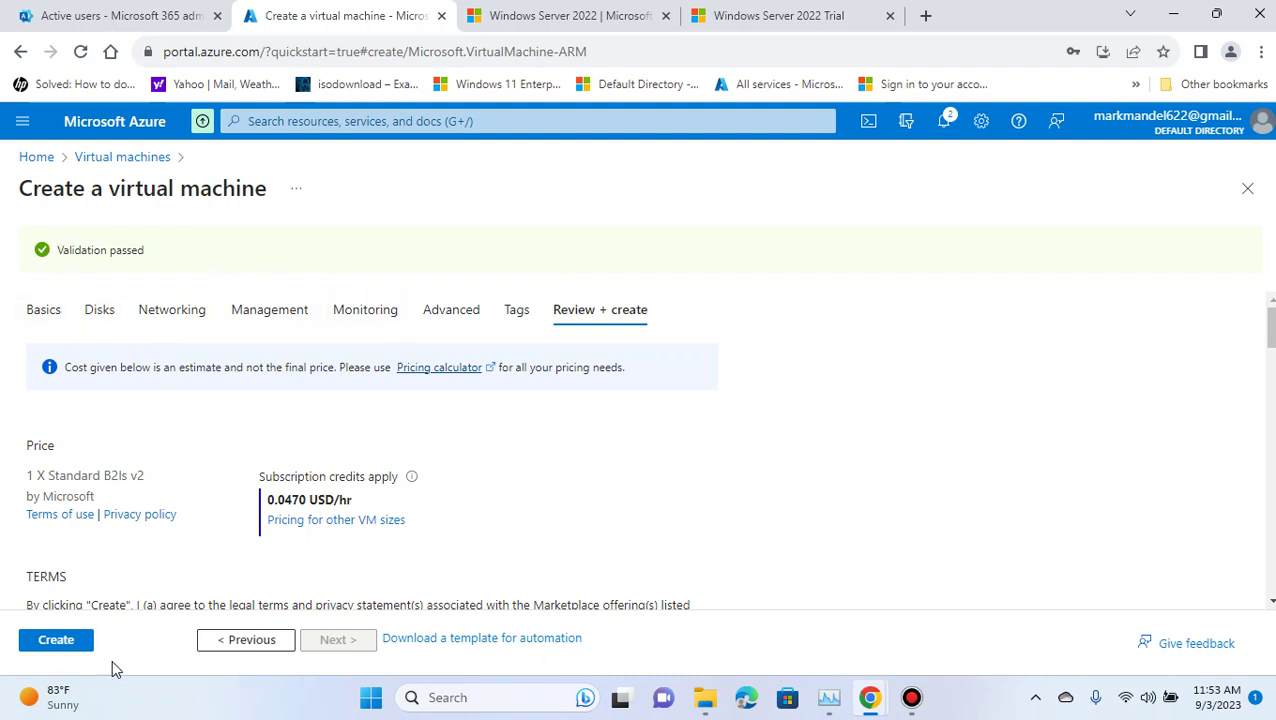
left_click(64, 645)
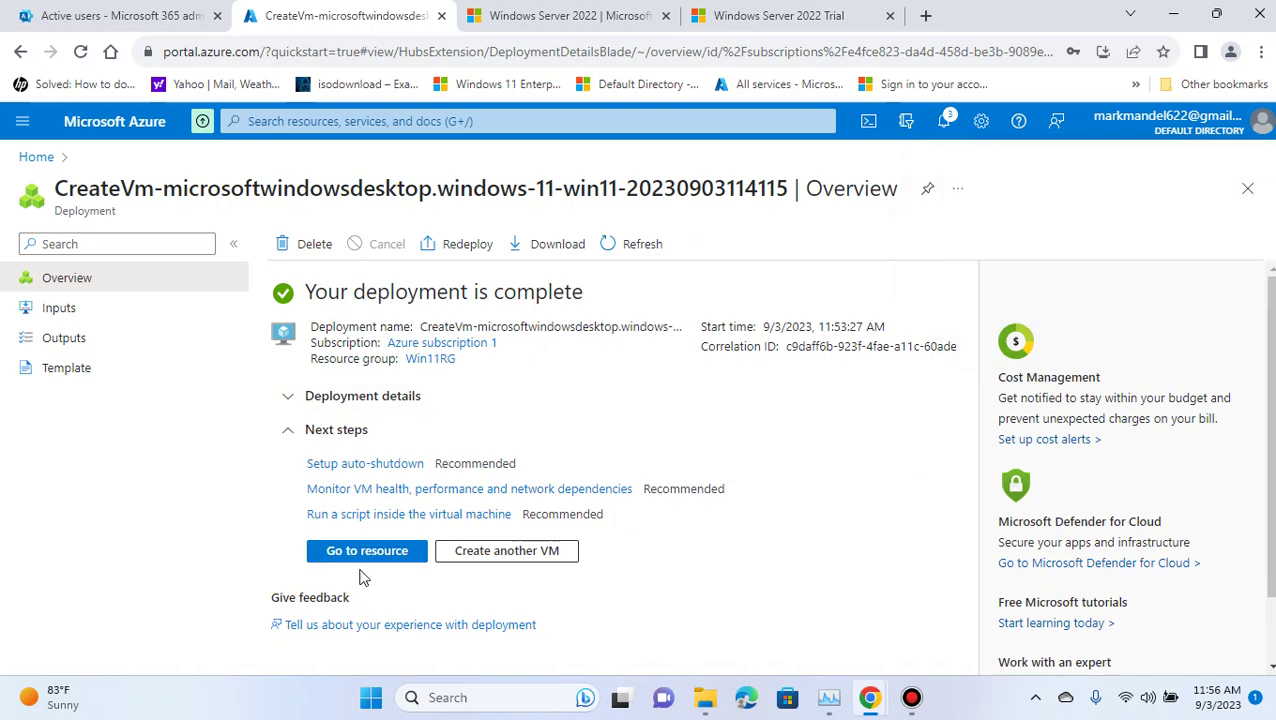
left_click(941, 122)
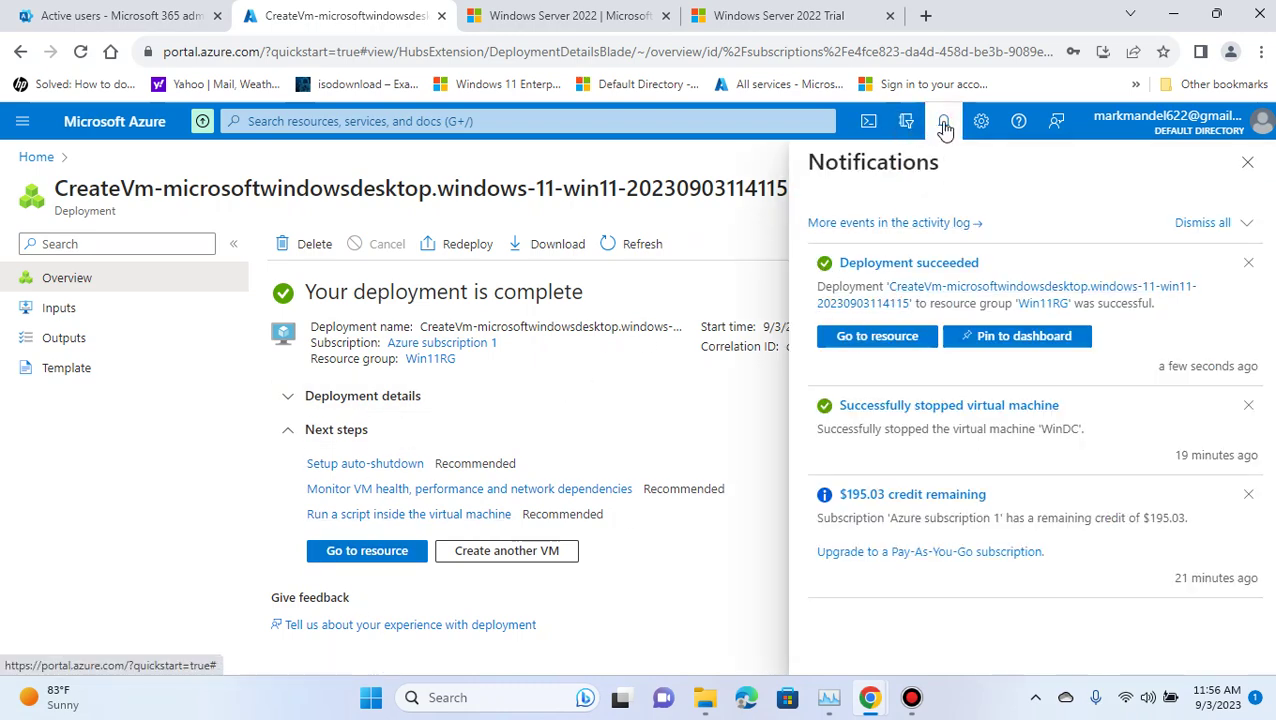
left_click(944, 124)
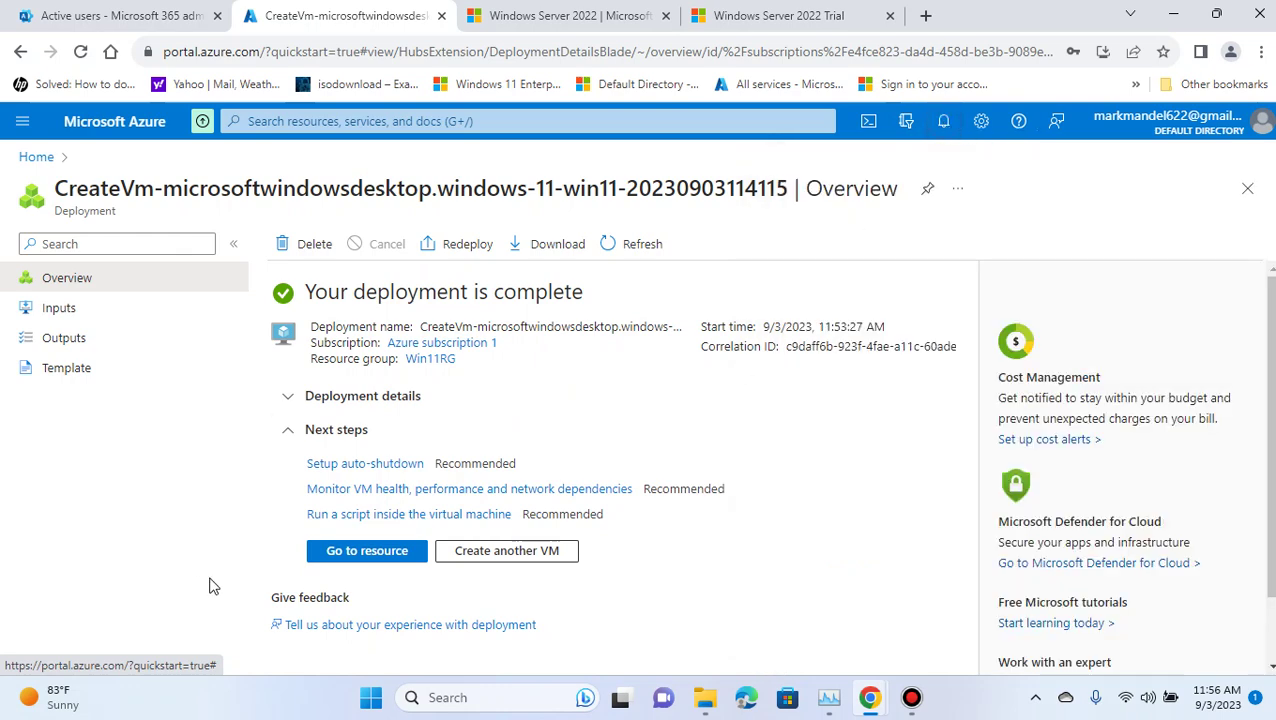
Inspect the overviews of the newly deployed Win11Pc and of WinDC, and check both in the virtual machines list
left_click(363, 552)
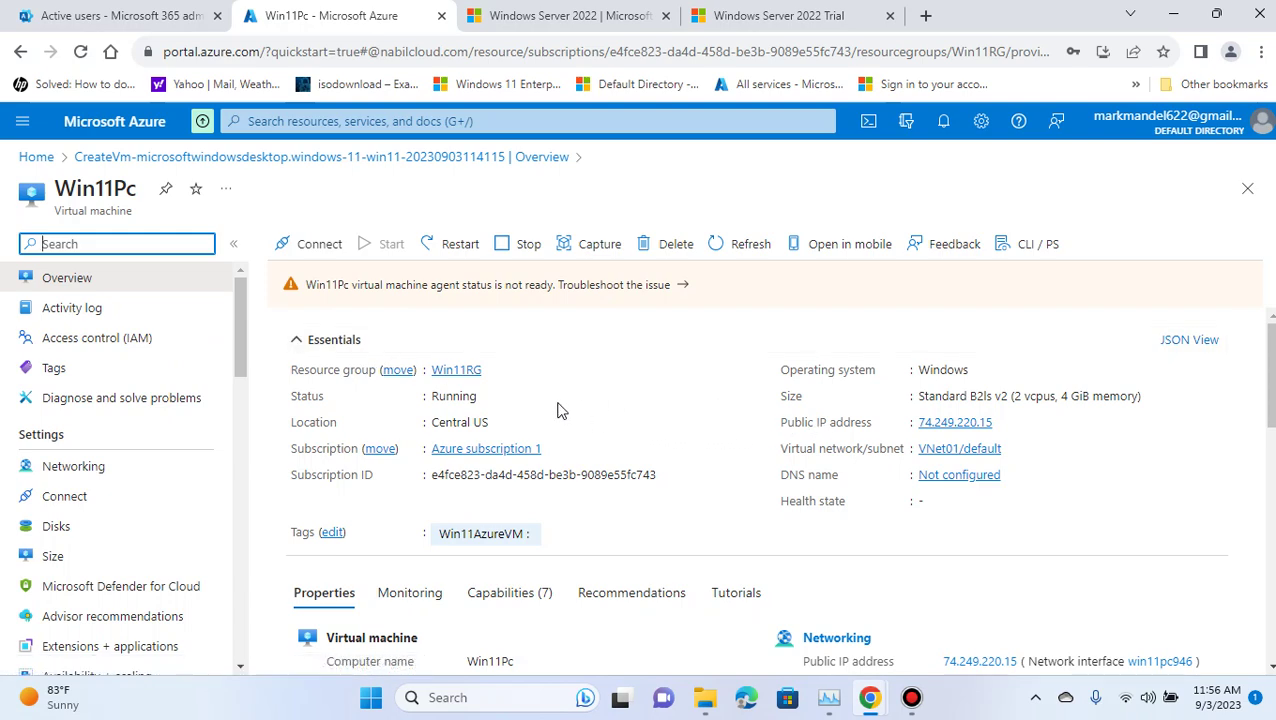
left_click(30, 162)
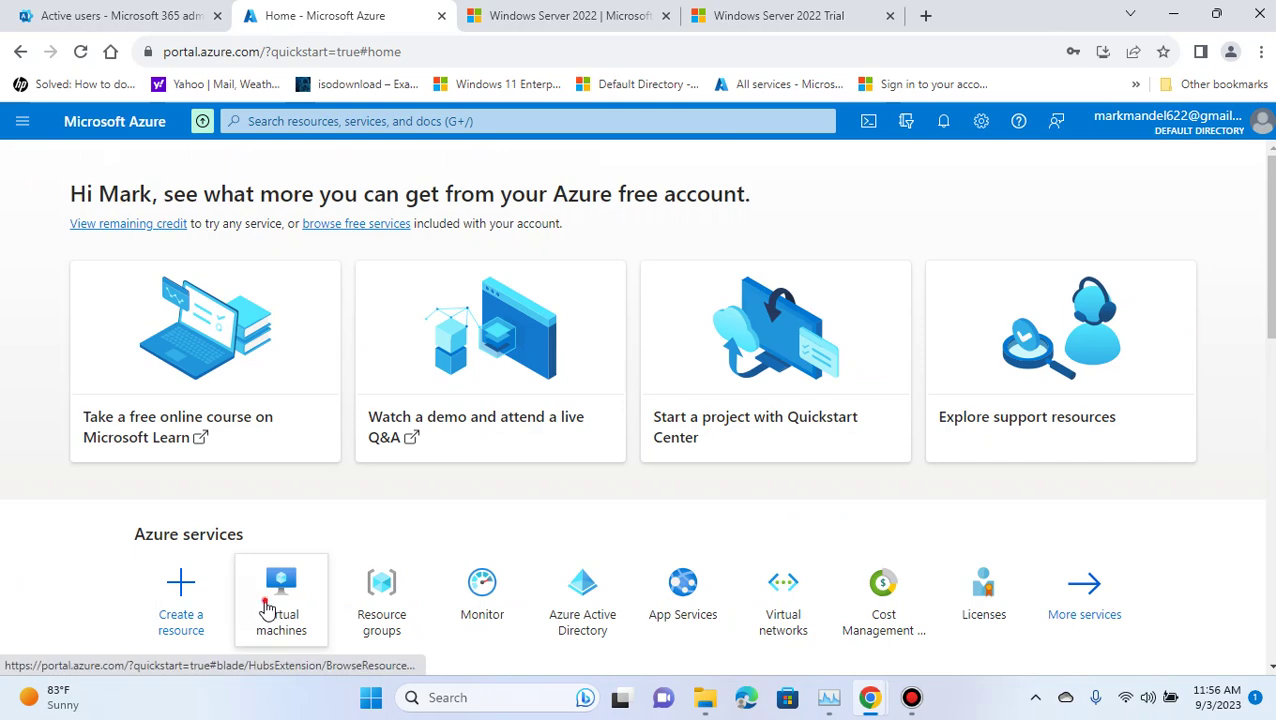
left_click(266, 607)
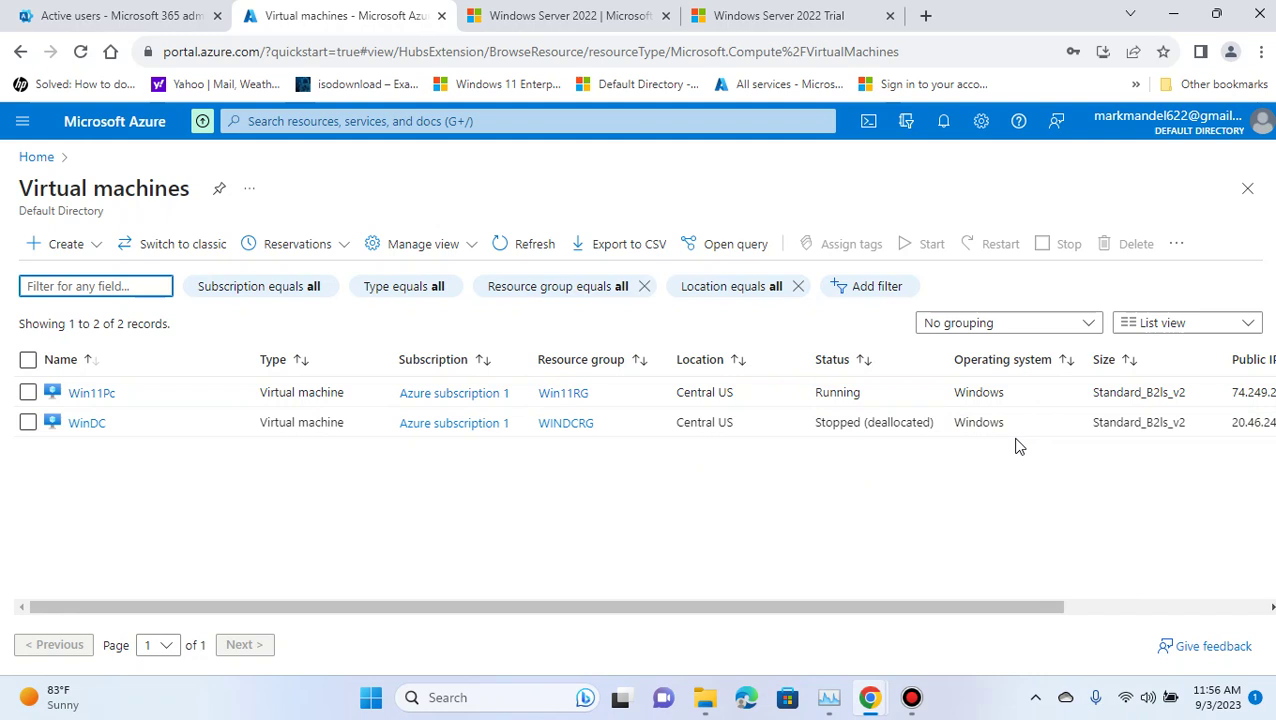
left_click(84, 424)
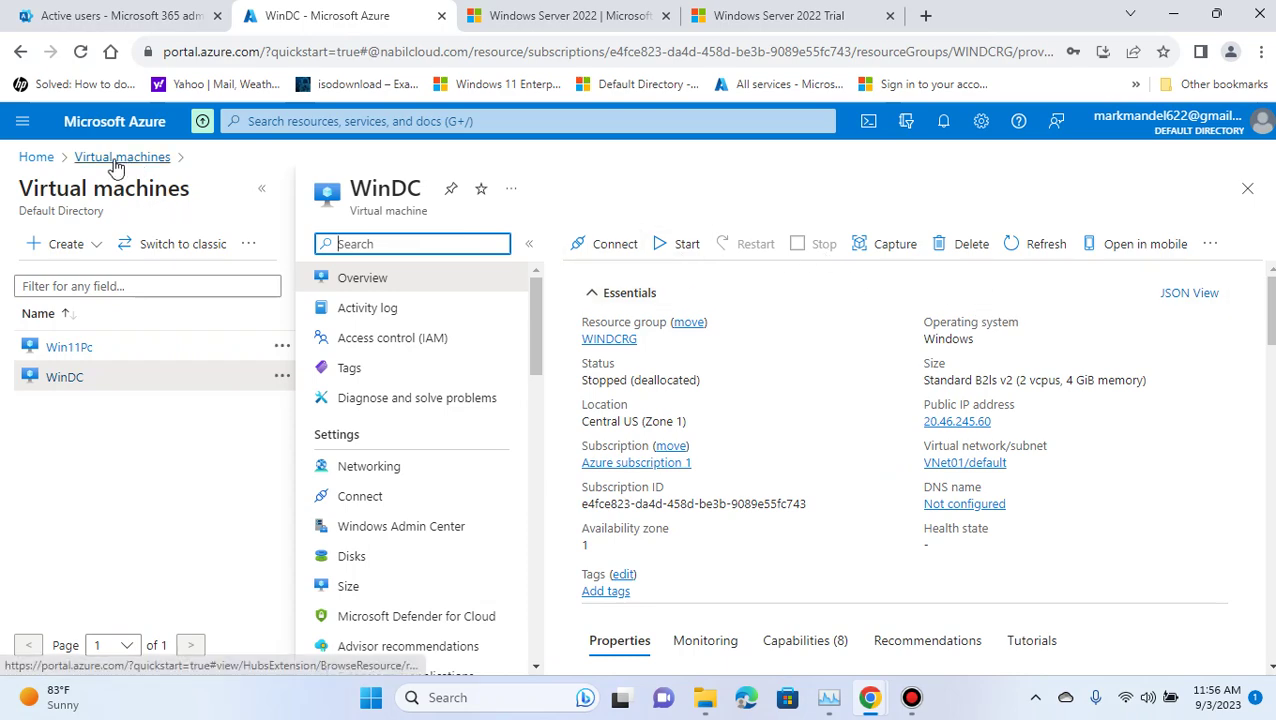
left_click(33, 160)
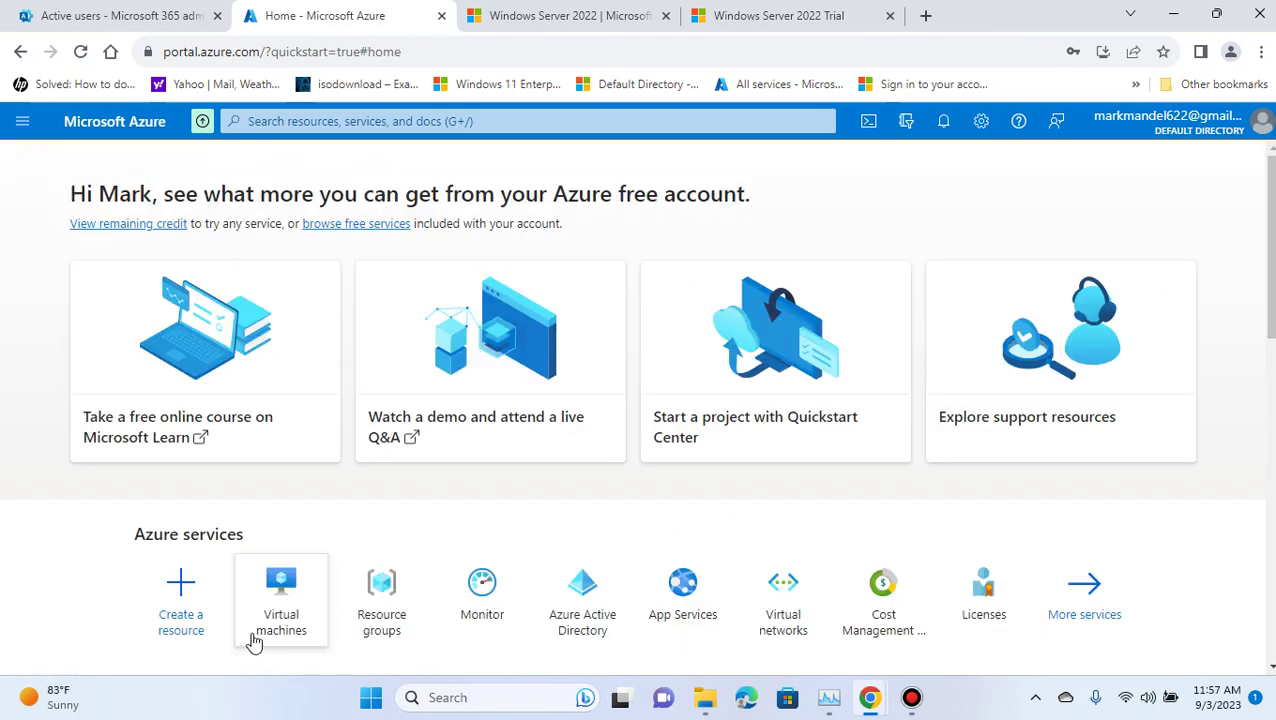
left_click(280, 616)
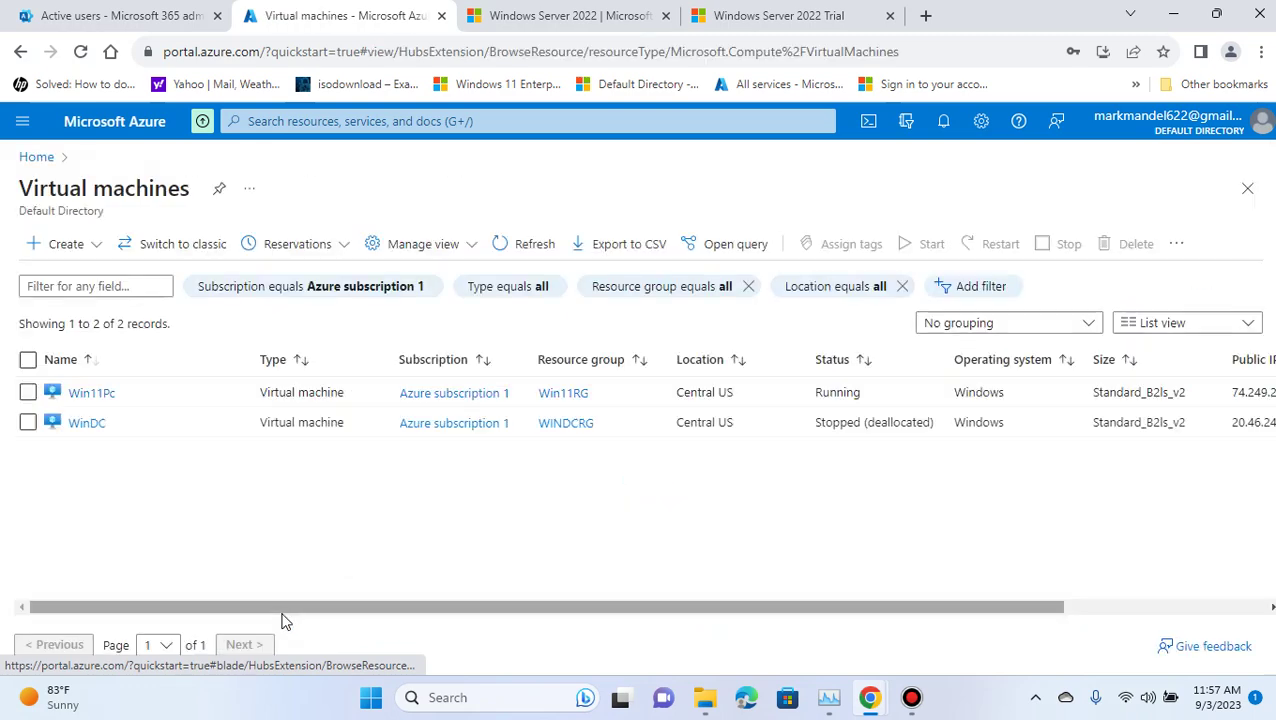
Refresh the Win11Pc overview to check its agent status and go back to the virtual machines list
left_click(88, 396)
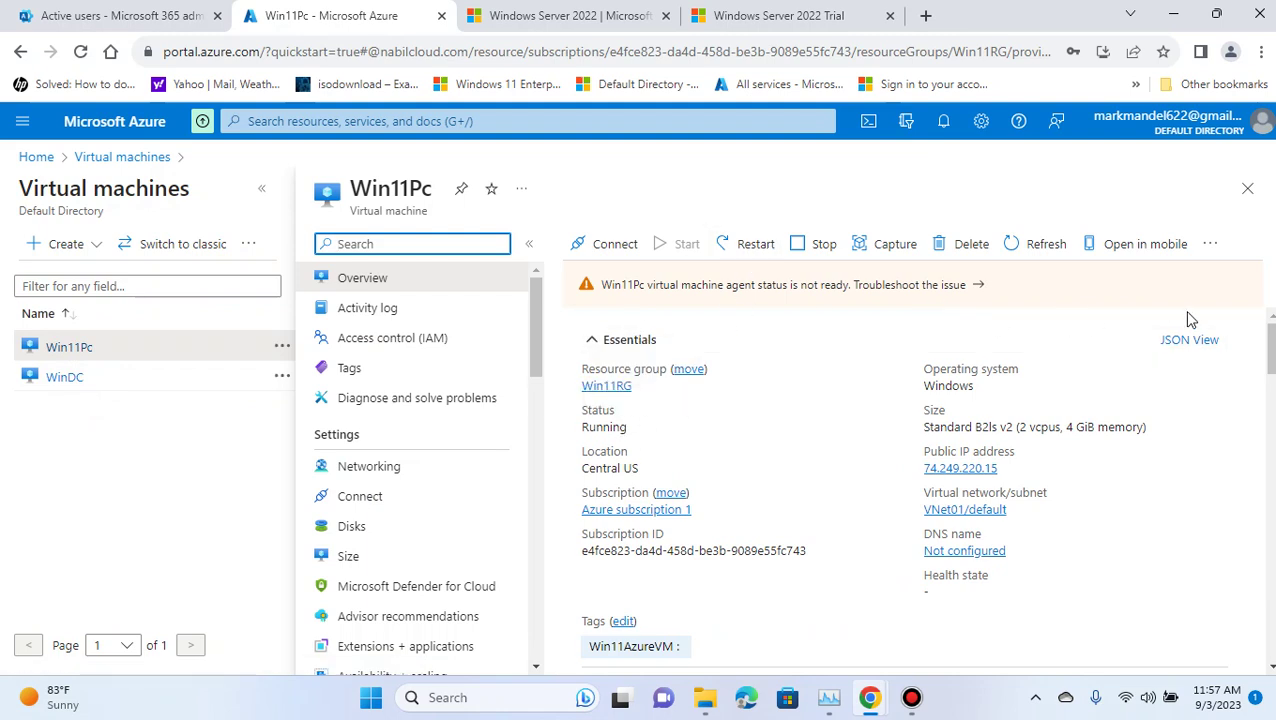
left_click(1044, 246)
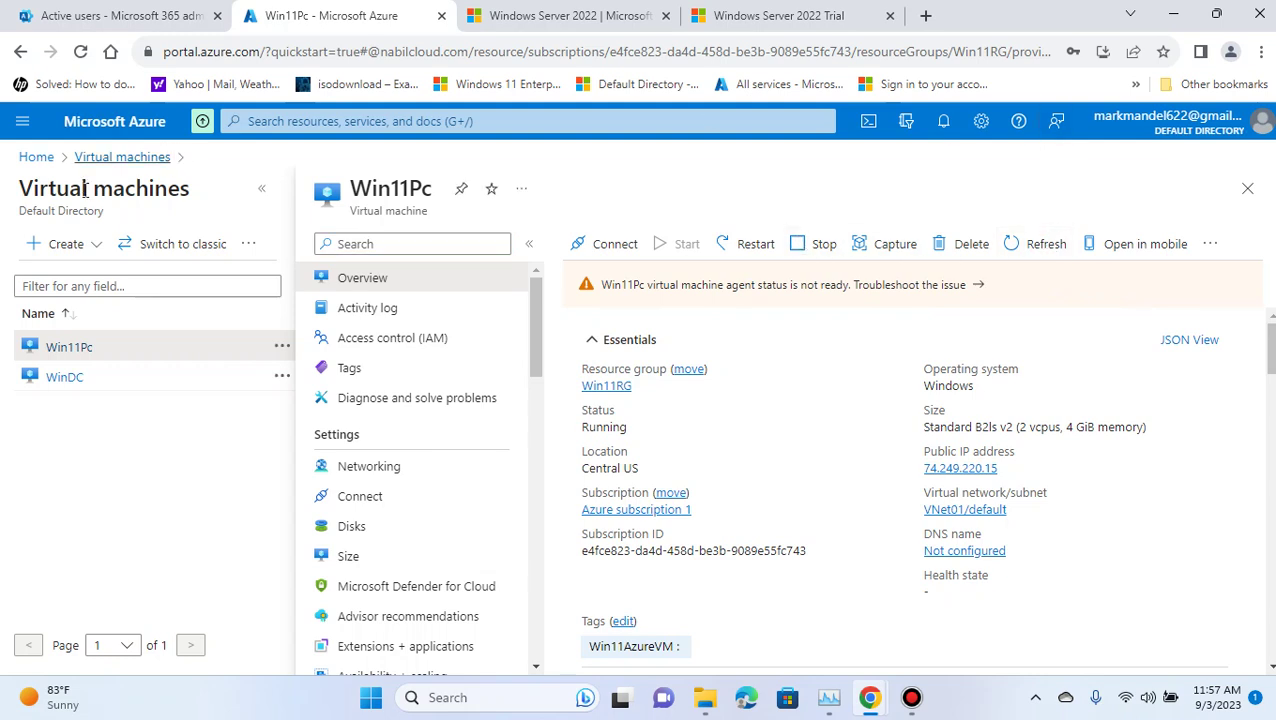
left_click(116, 157)
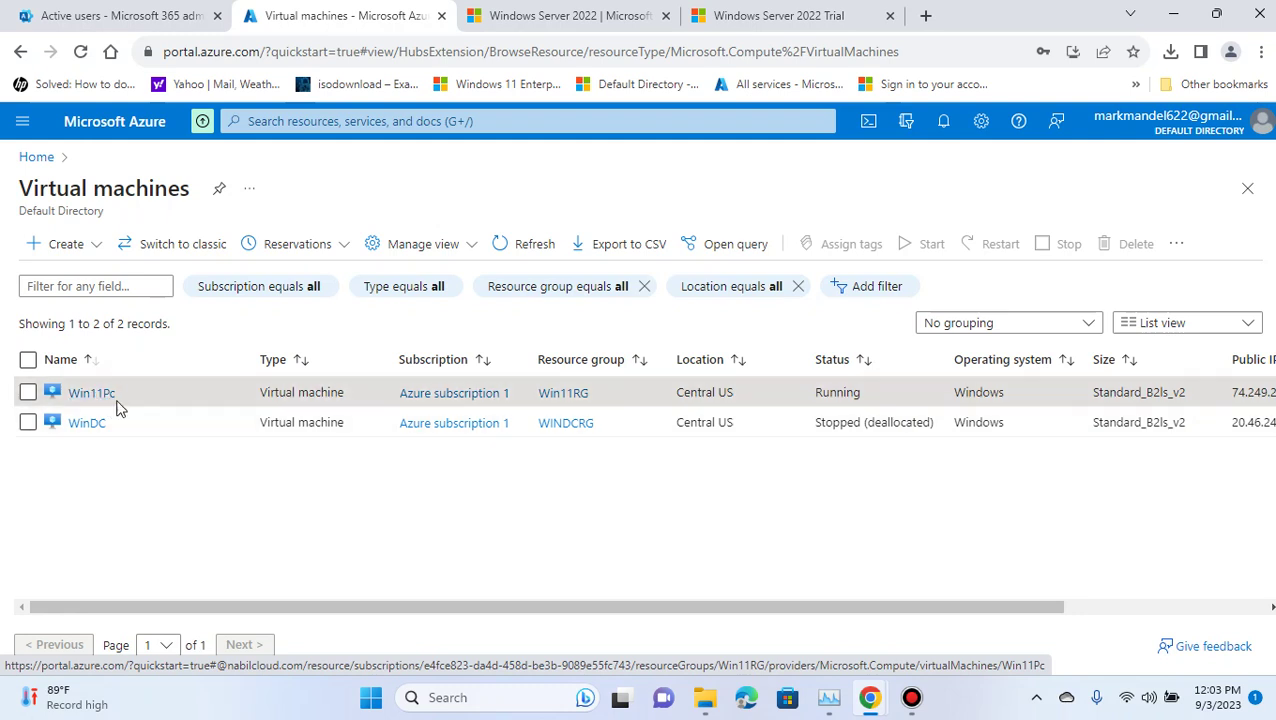
Open the connection options of the Win11Pc virtual machine and find the Native RDP method
left_click(88, 392)
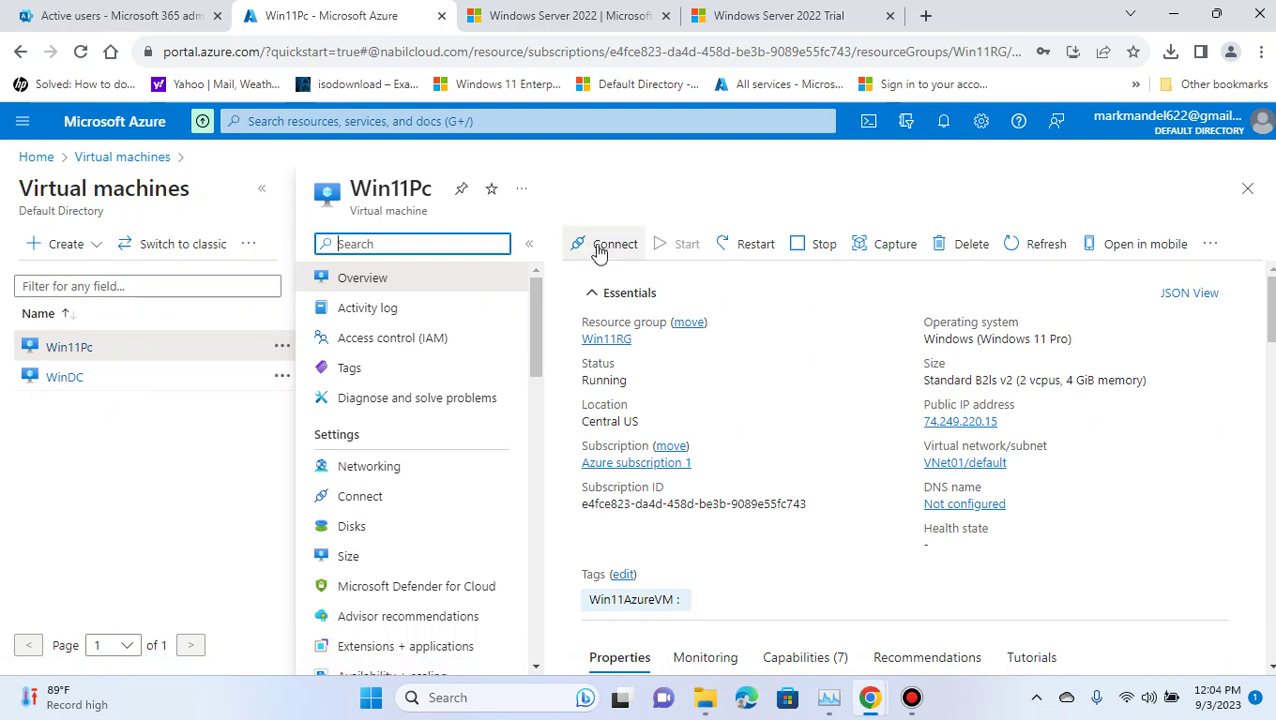
left_click(614, 246)
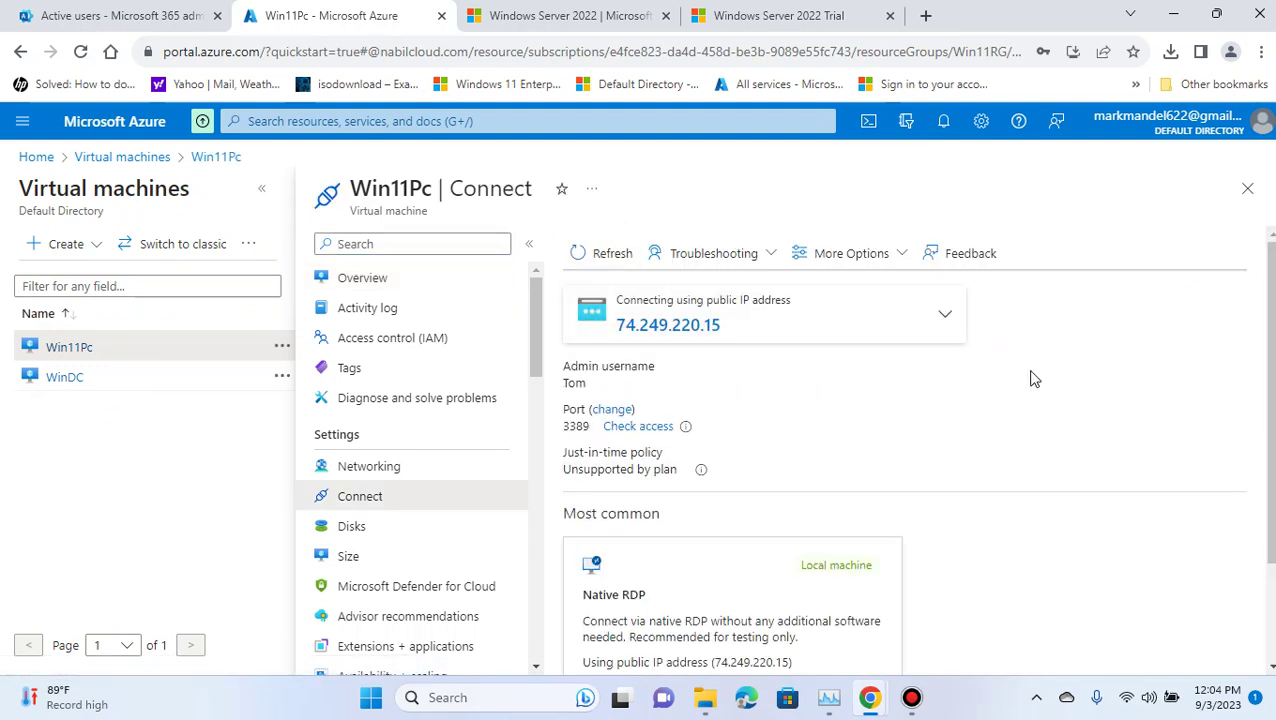
scroll(890, 363, "down", 2)
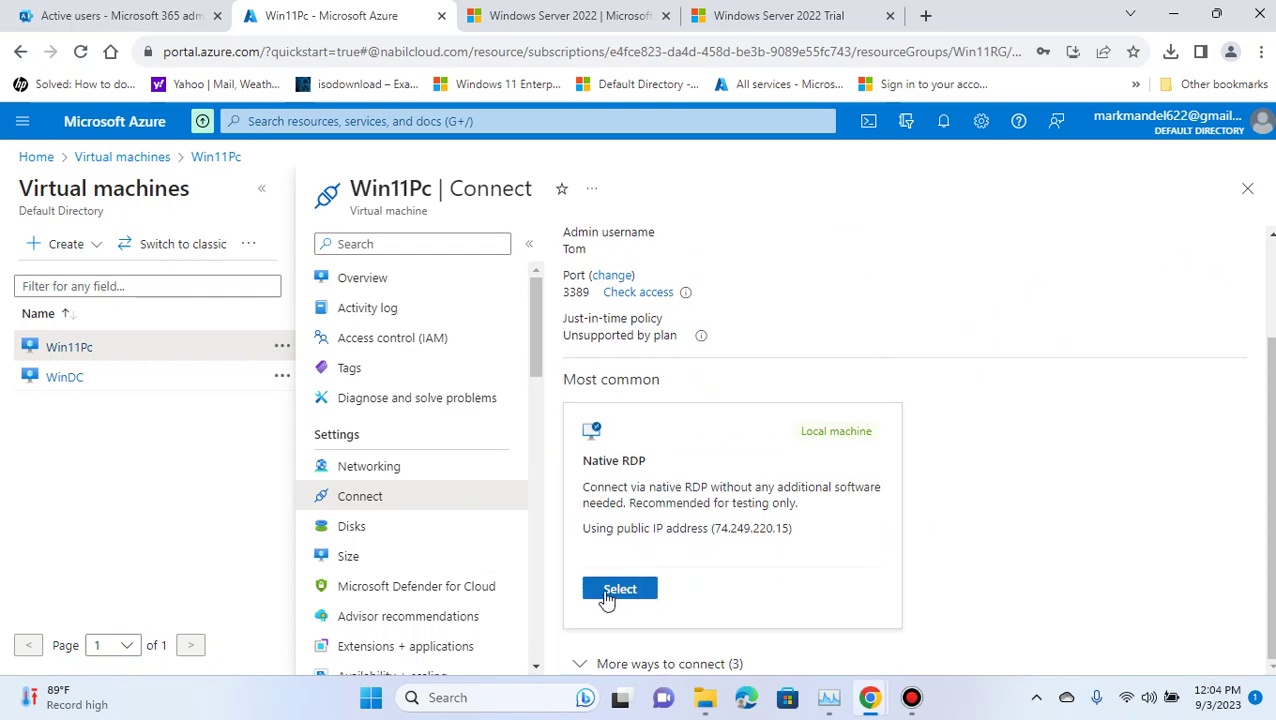
Delete the existing Win11Pc remote desktop file from the Windows desktop and return to the Azure portal
left_click(1172, 15)
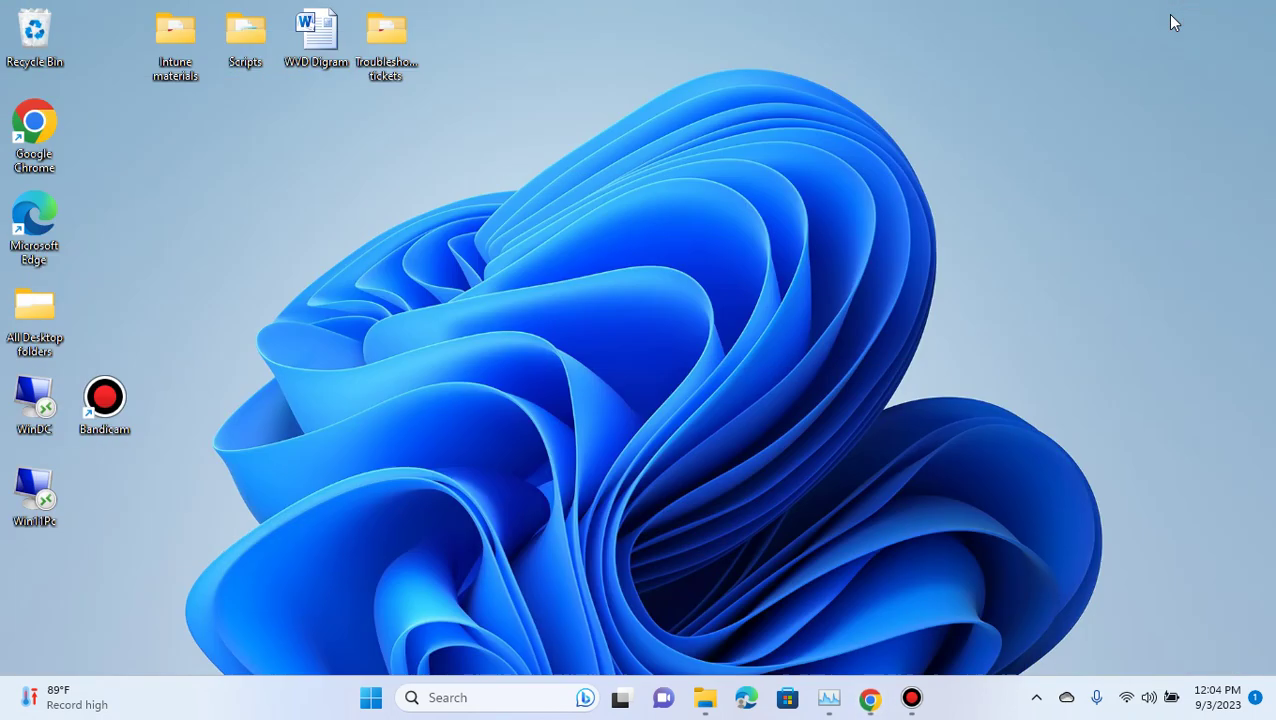
left_click(35, 484)
key("Delete")
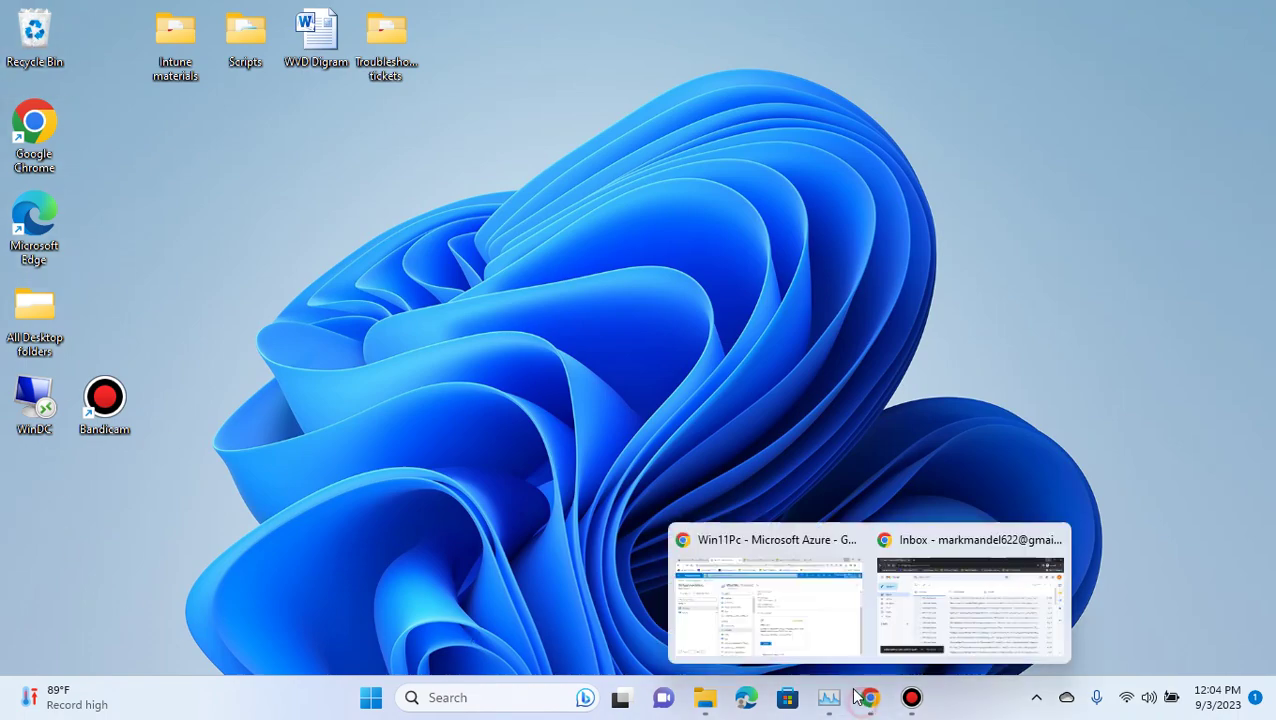
left_click(812, 651)
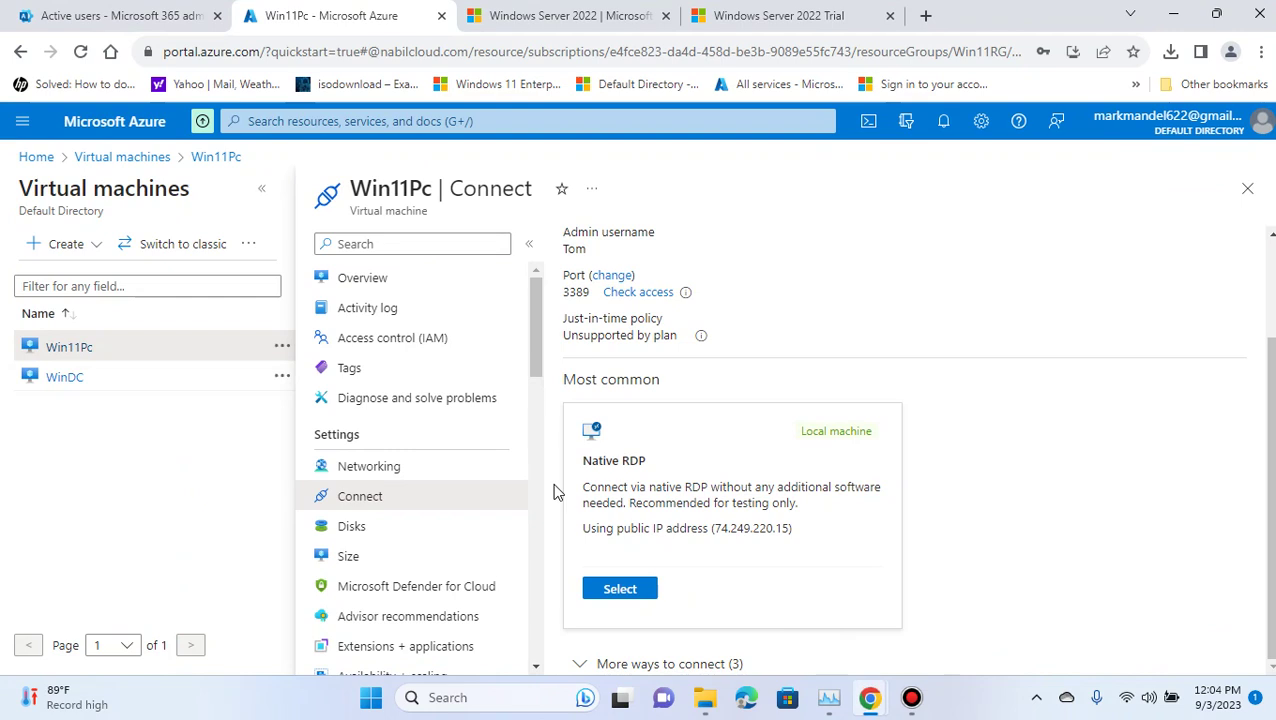
Choose the Native RDP connection method for Win11Pc and download its RDP file
left_click(616, 594)
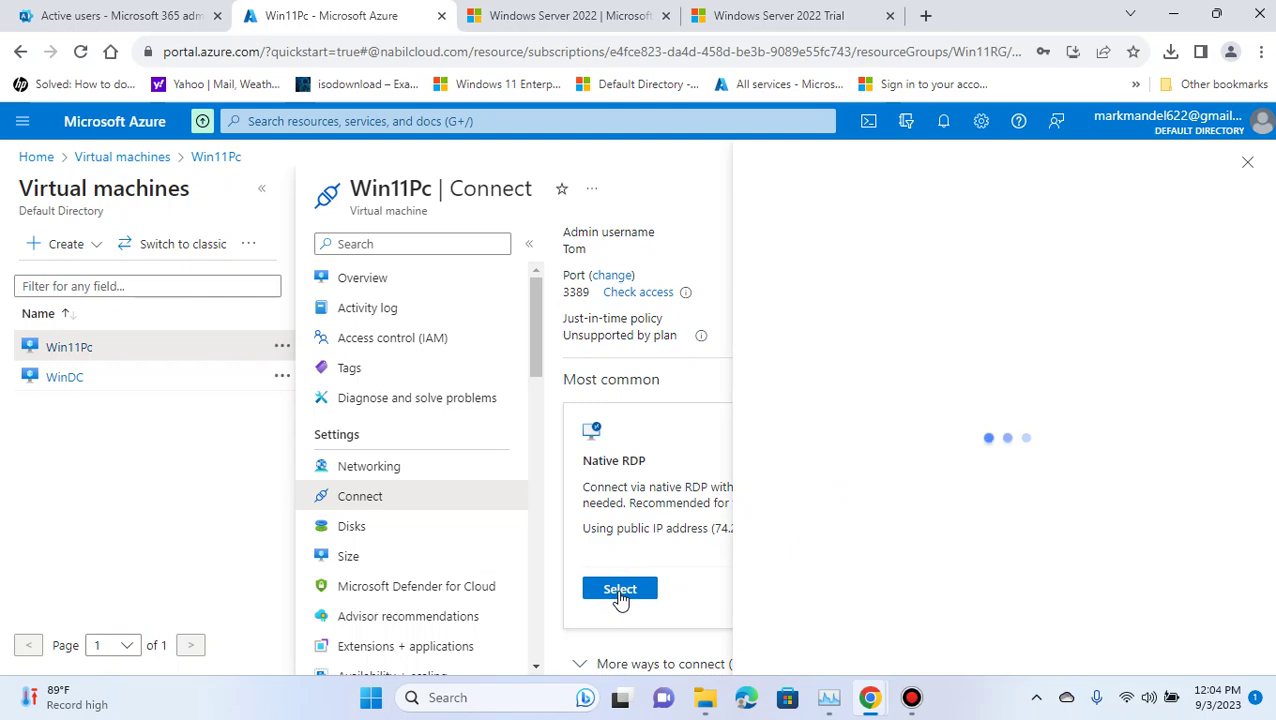
scroll(1100, 390, "down", 3)
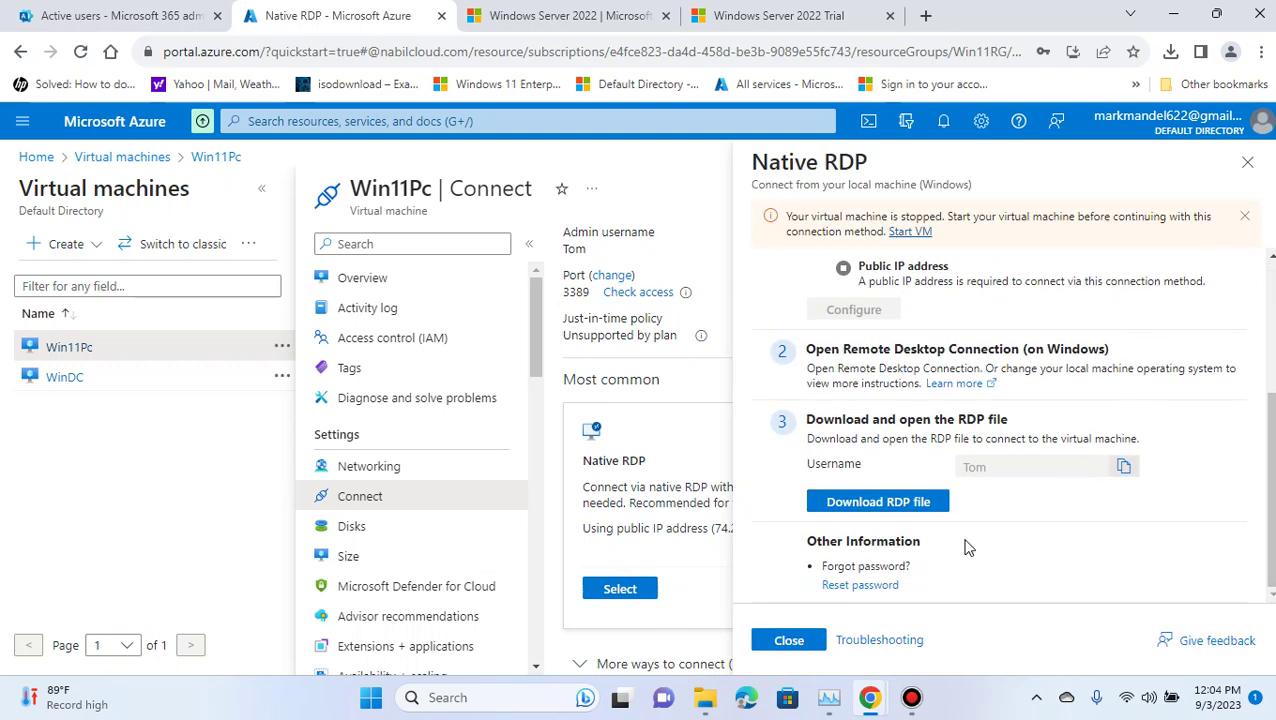
left_click(866, 512)
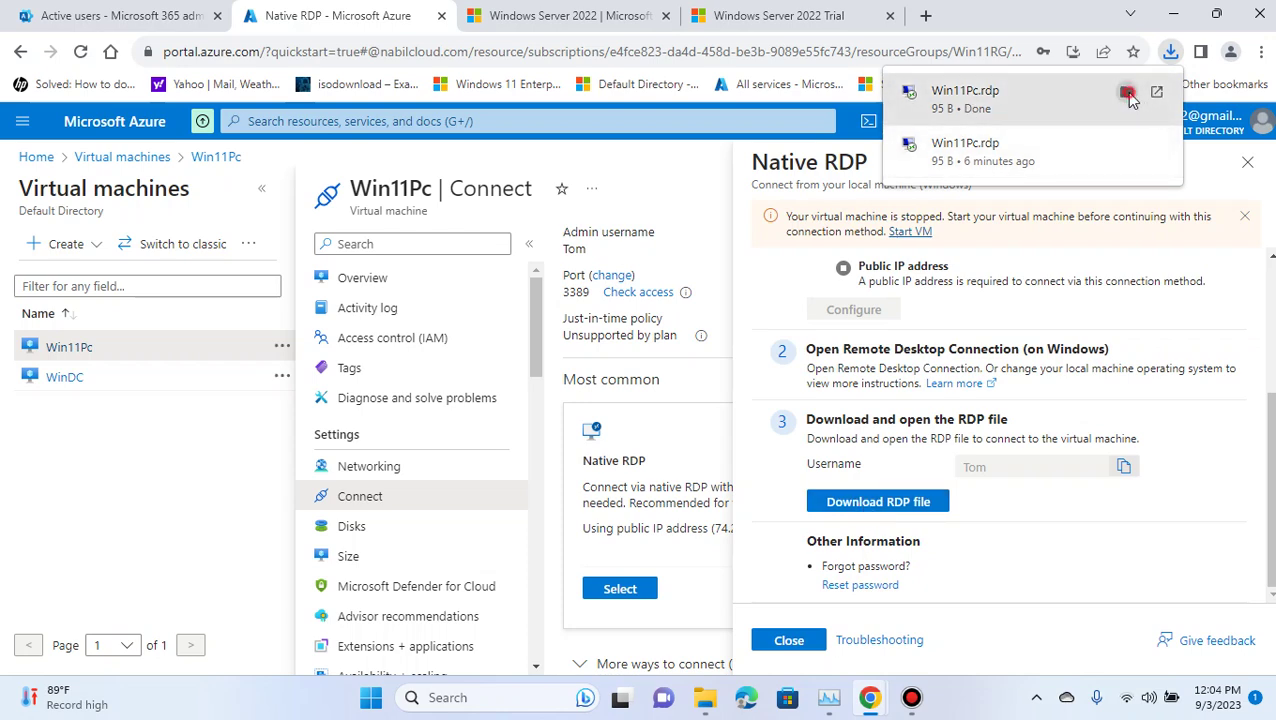
Move the downloaded Win11Pc RDP file from the Downloads folder to the desktop and close the folder window
left_click(1125, 92)
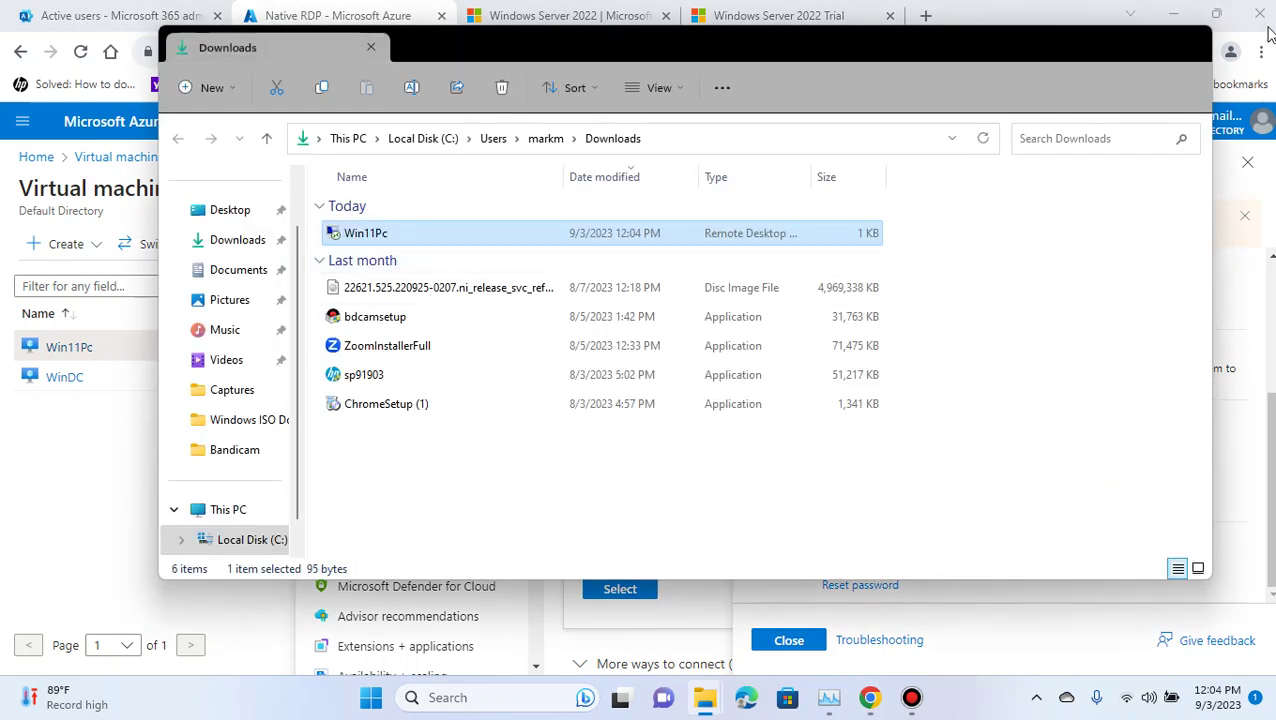
left_click(1178, 15)
left_click_drag(365, 235, 44, 597)
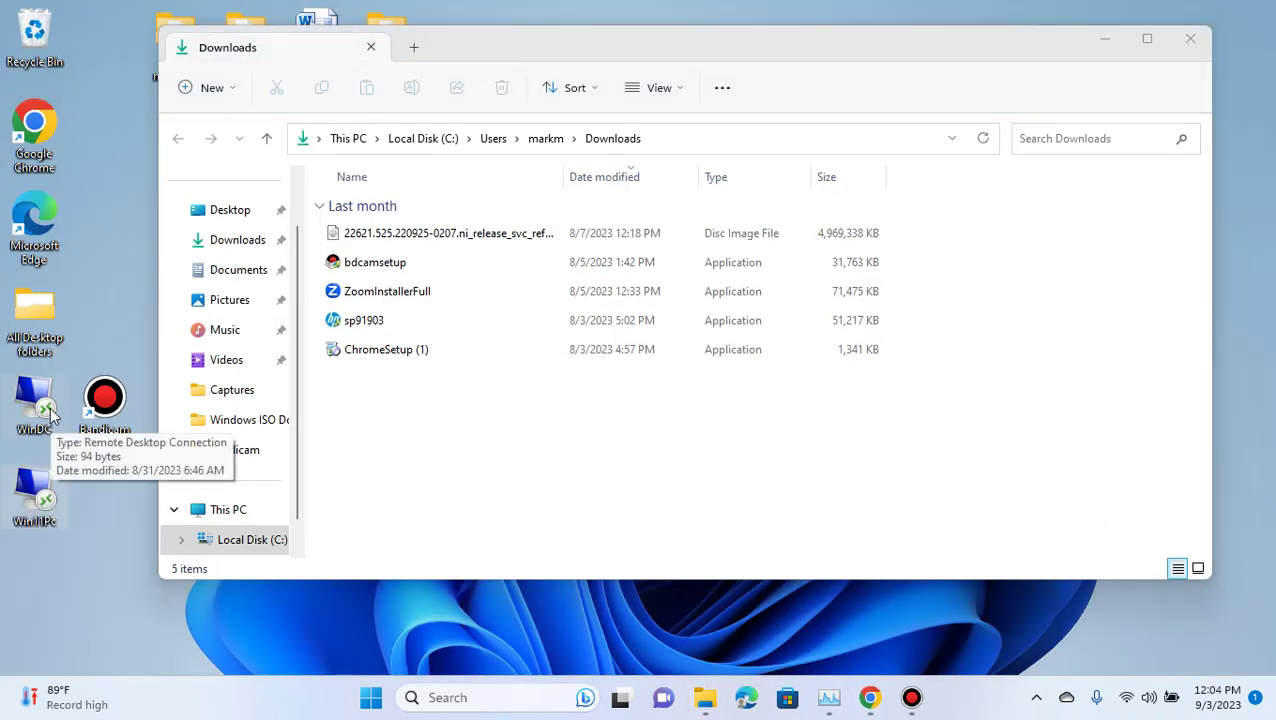
left_click(1190, 39)
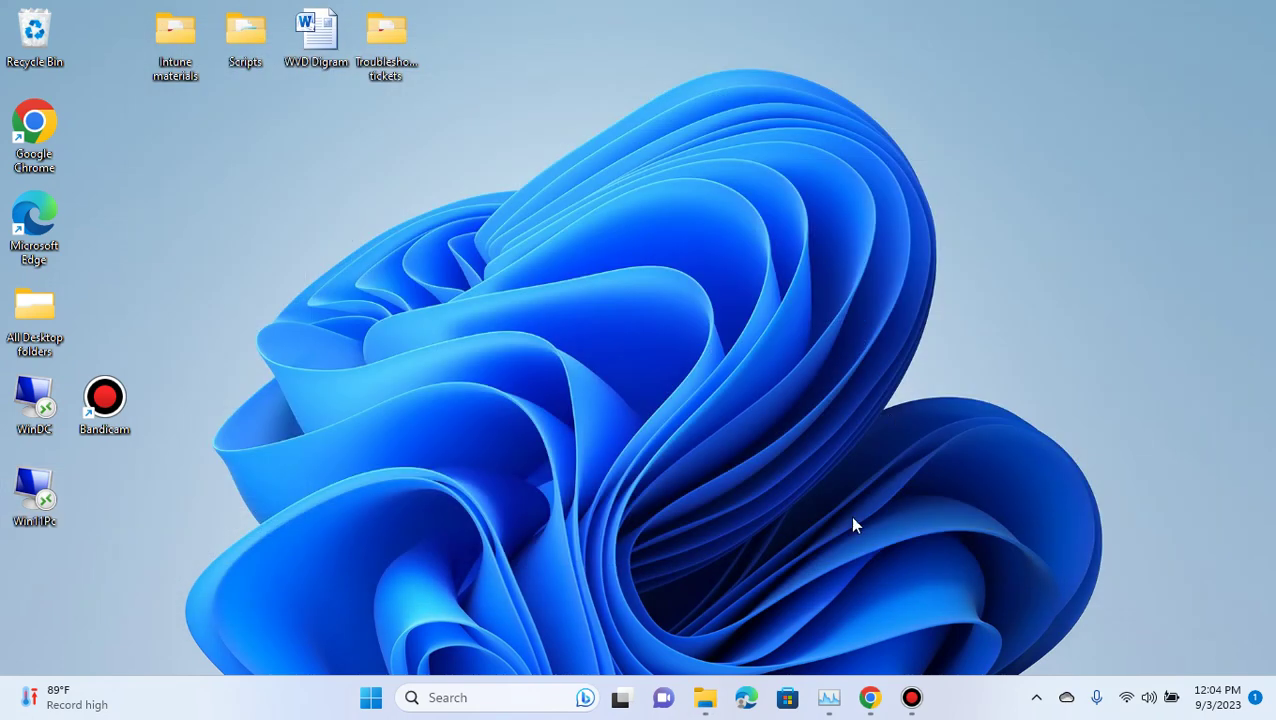
Try to connect to the Win11Pc virtual machine with its desktop RDP file, glance at the Azure portal and dismiss the connection error
double_click(28, 510)
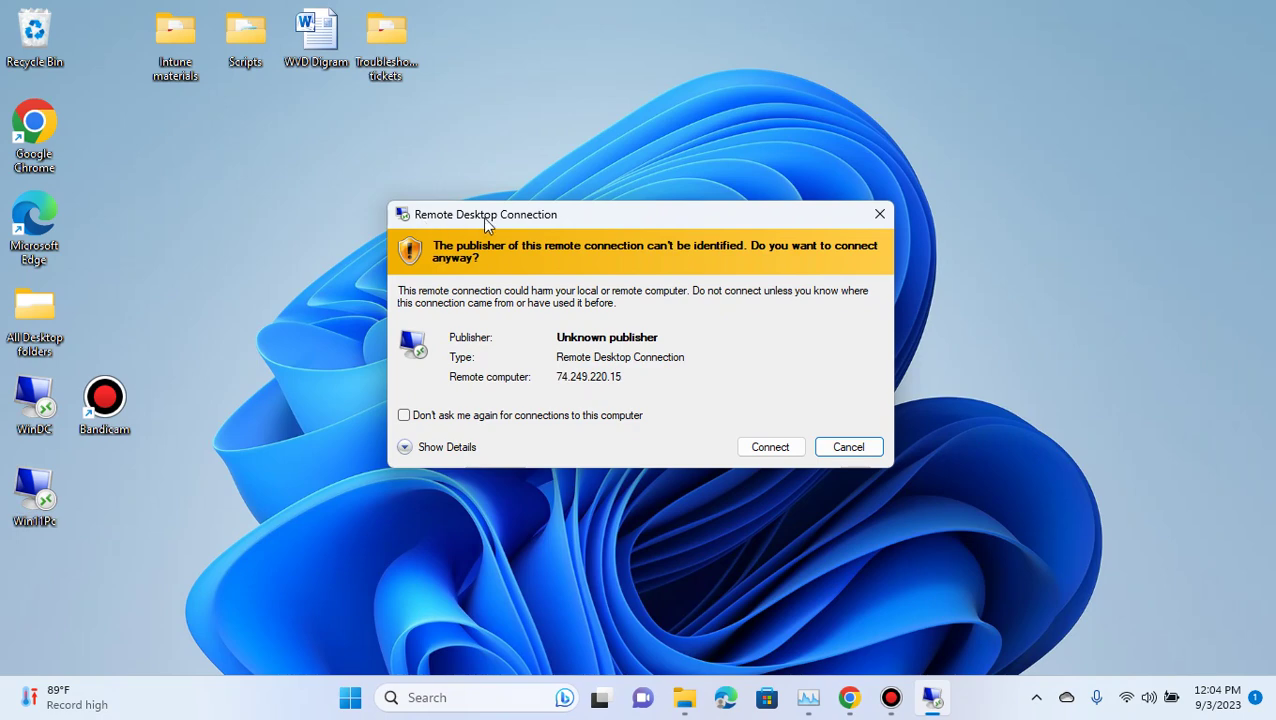
left_click(768, 448)
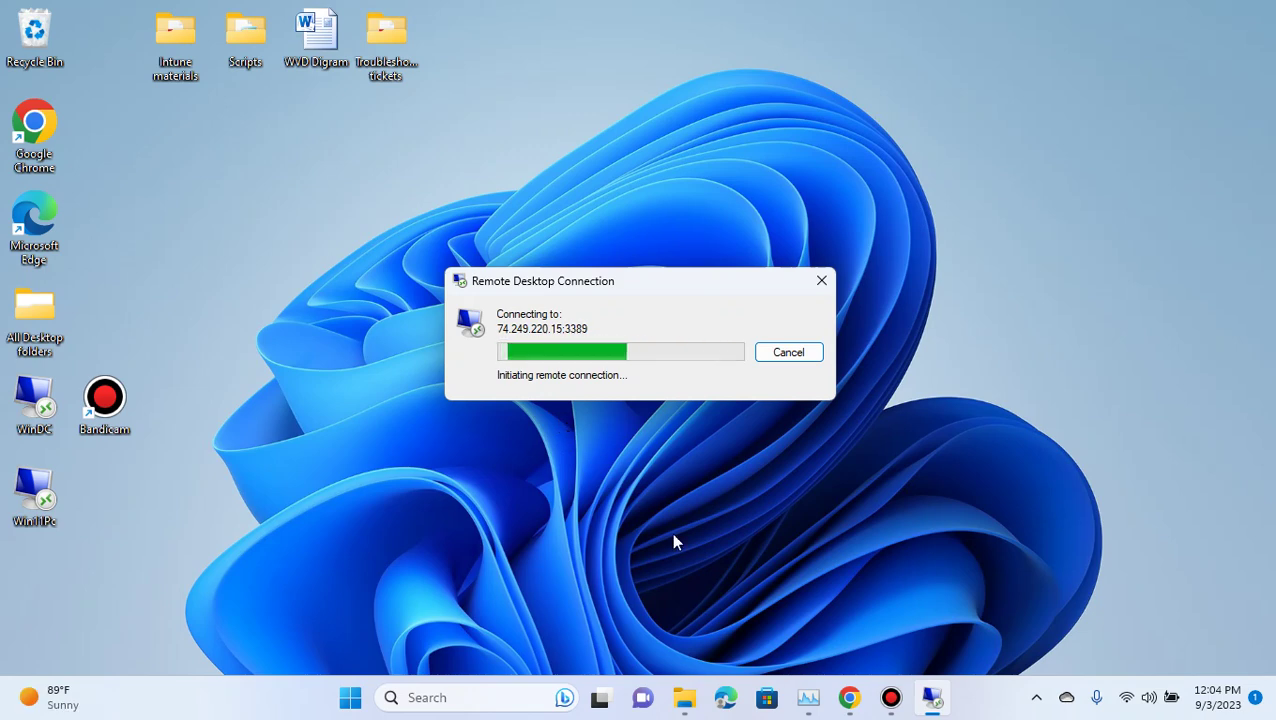
mouse_move(849, 710)
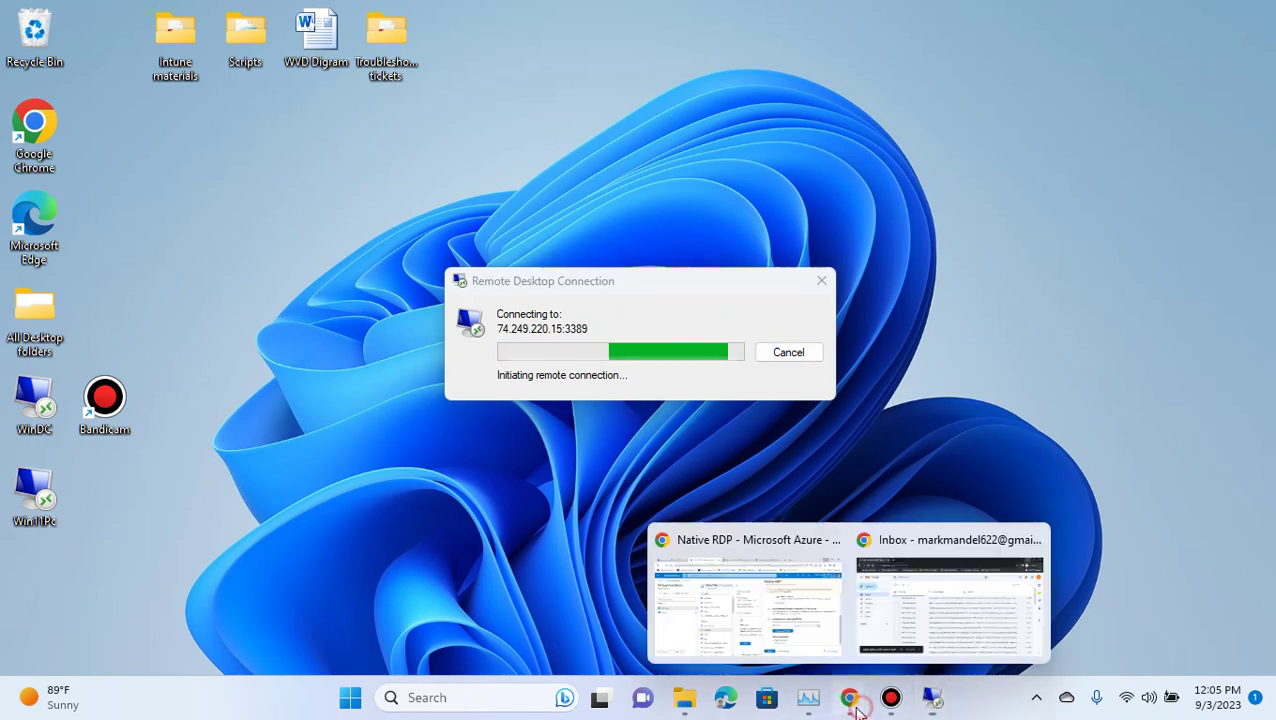
left_click(775, 582)
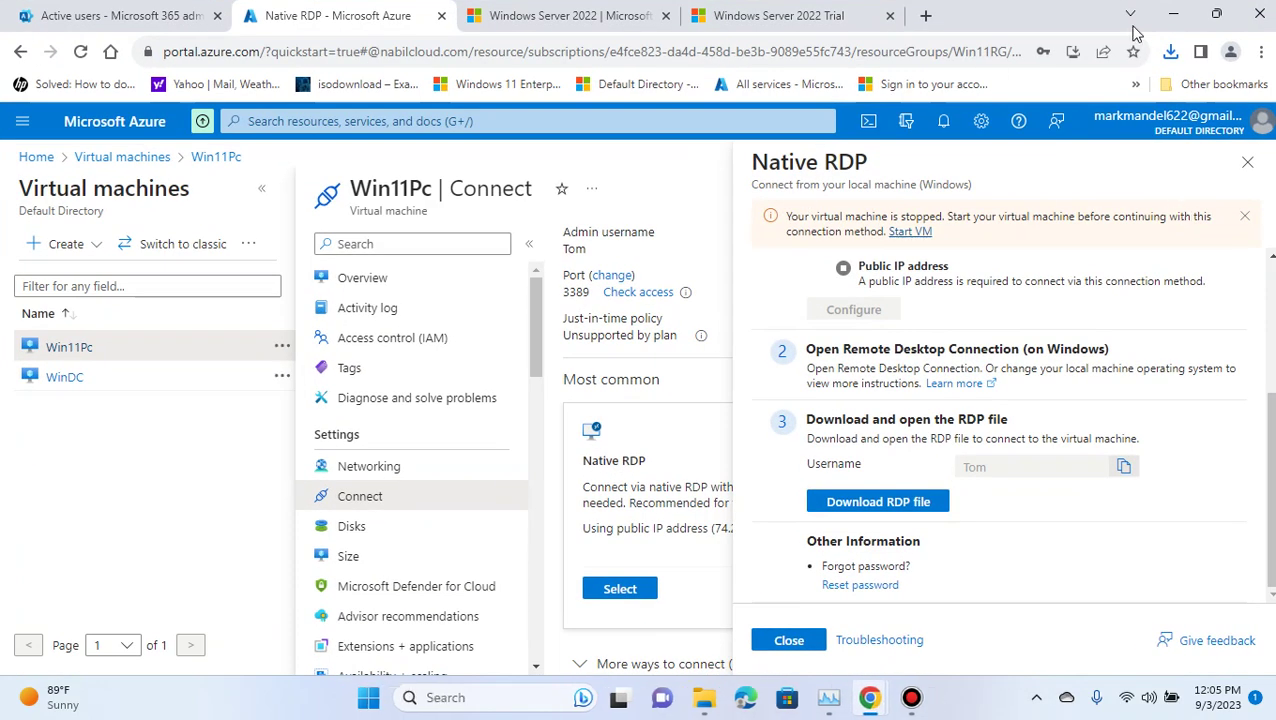
left_click(1173, 14)
left_click(853, 389)
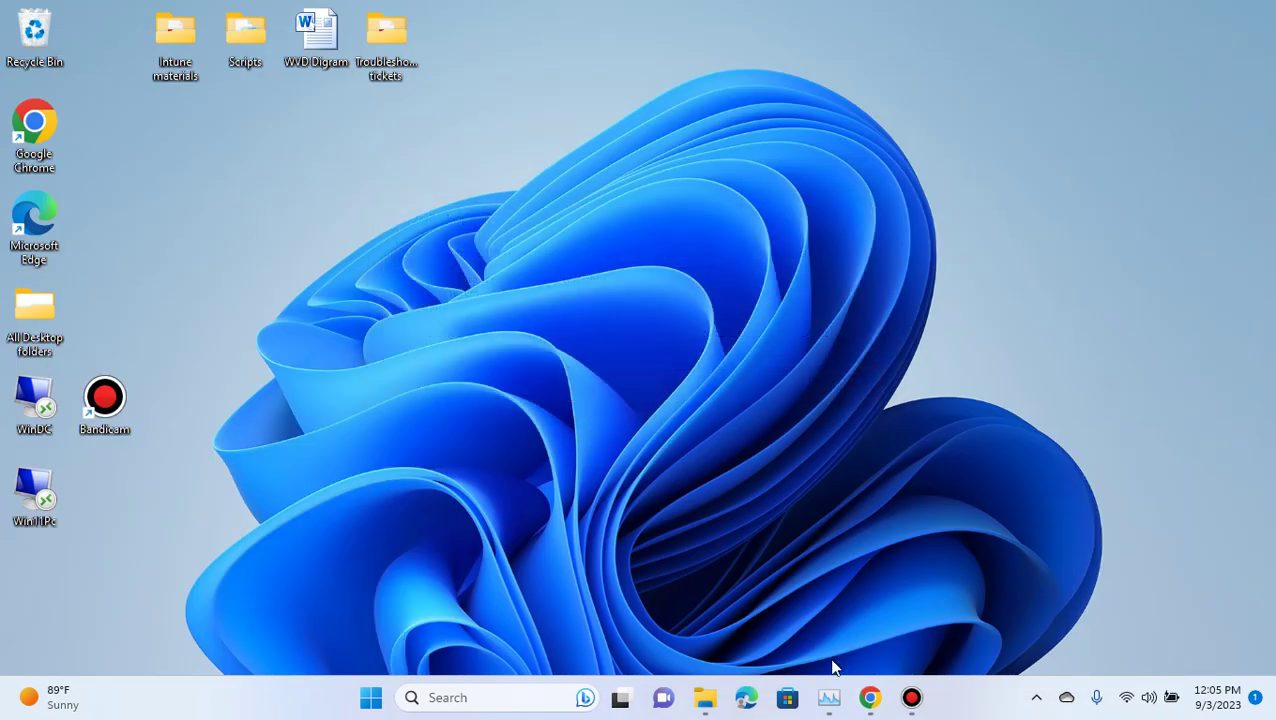
Check the status of Win11Pc in the Azure portal's virtual machines list and return to the Windows desktop
mouse_move(866, 700)
left_click(818, 624)
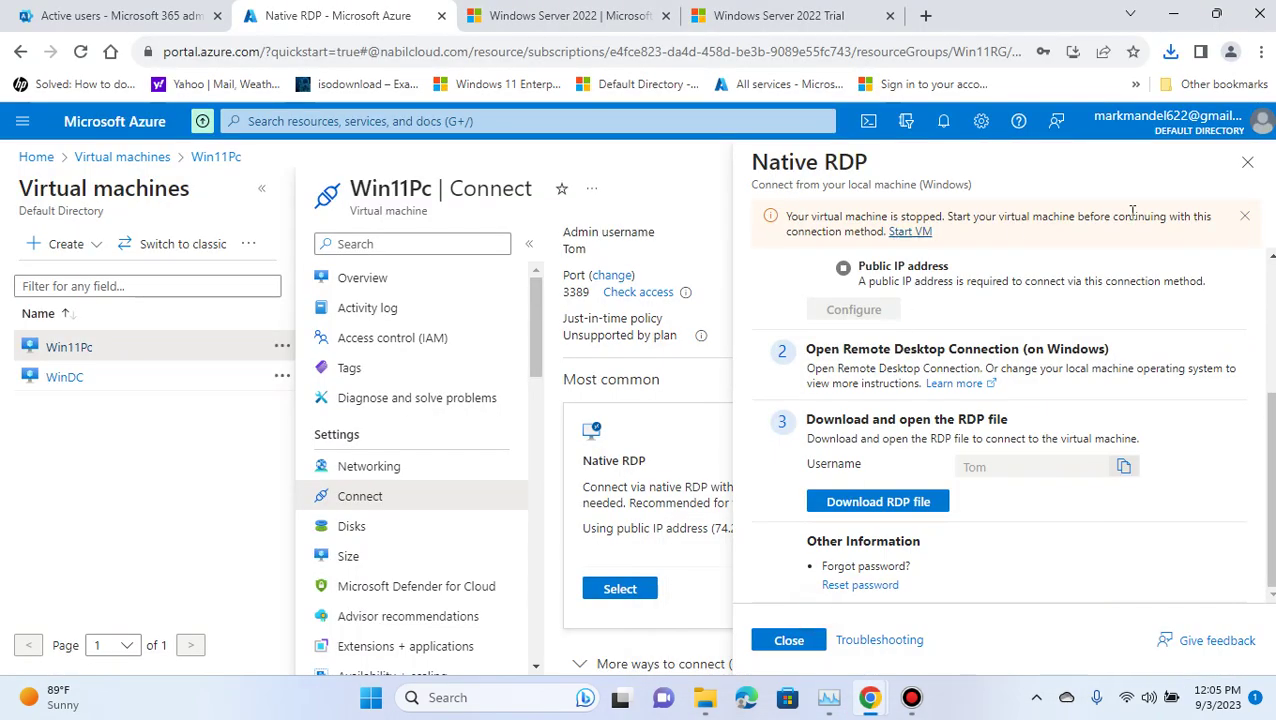
left_click(1246, 166)
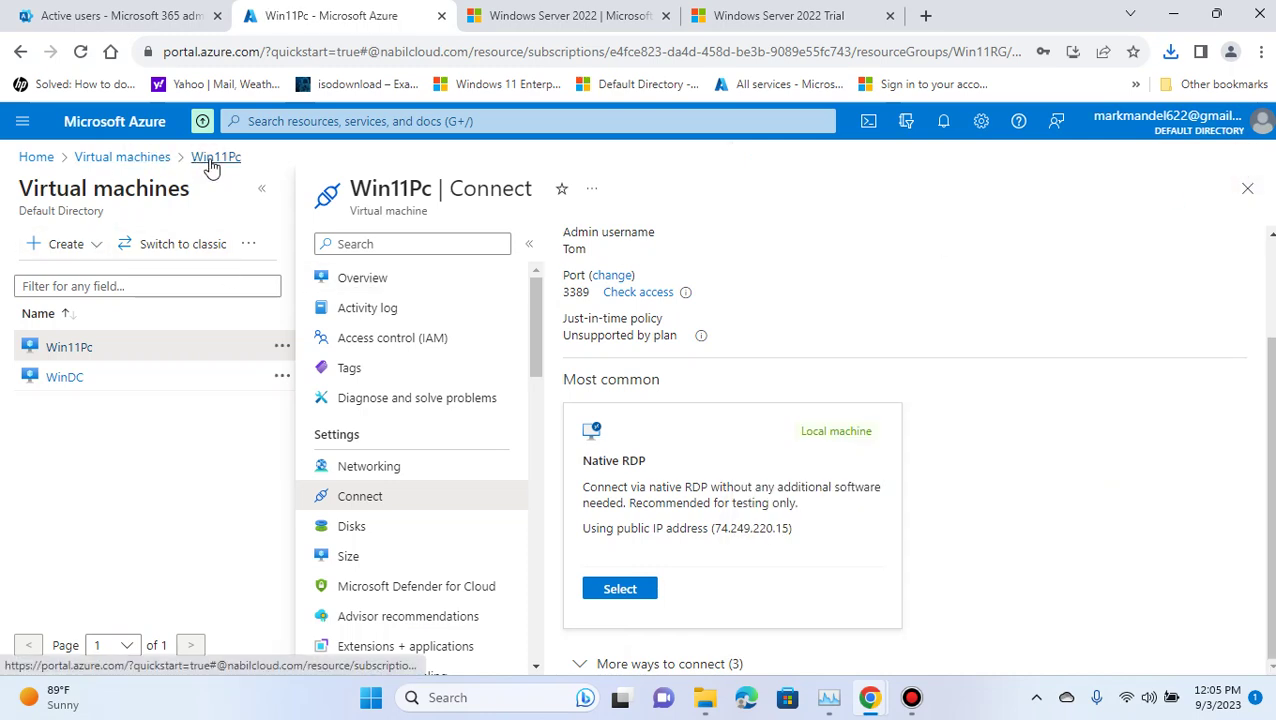
left_click(140, 157)
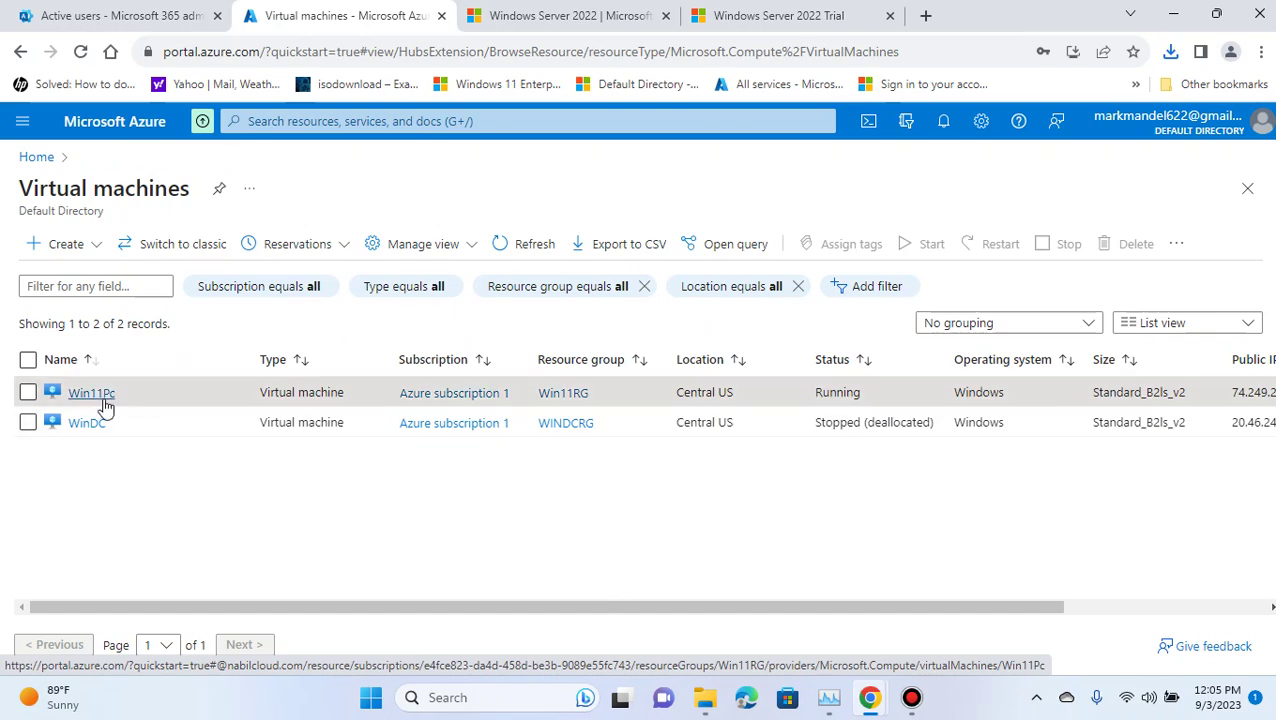
left_click(1175, 14)
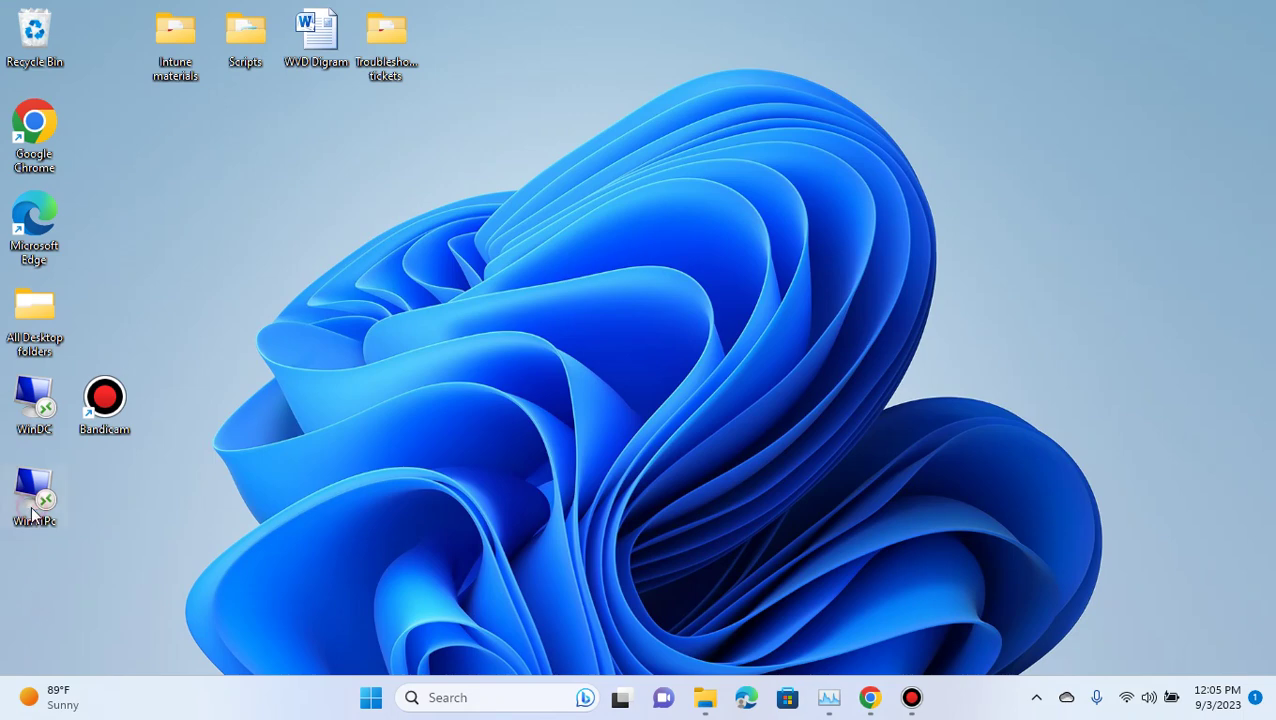
Try the remote desktop connection to Win11Pc again, recheck its status in the Azure portal and dismiss the error
left_click(775, 447)
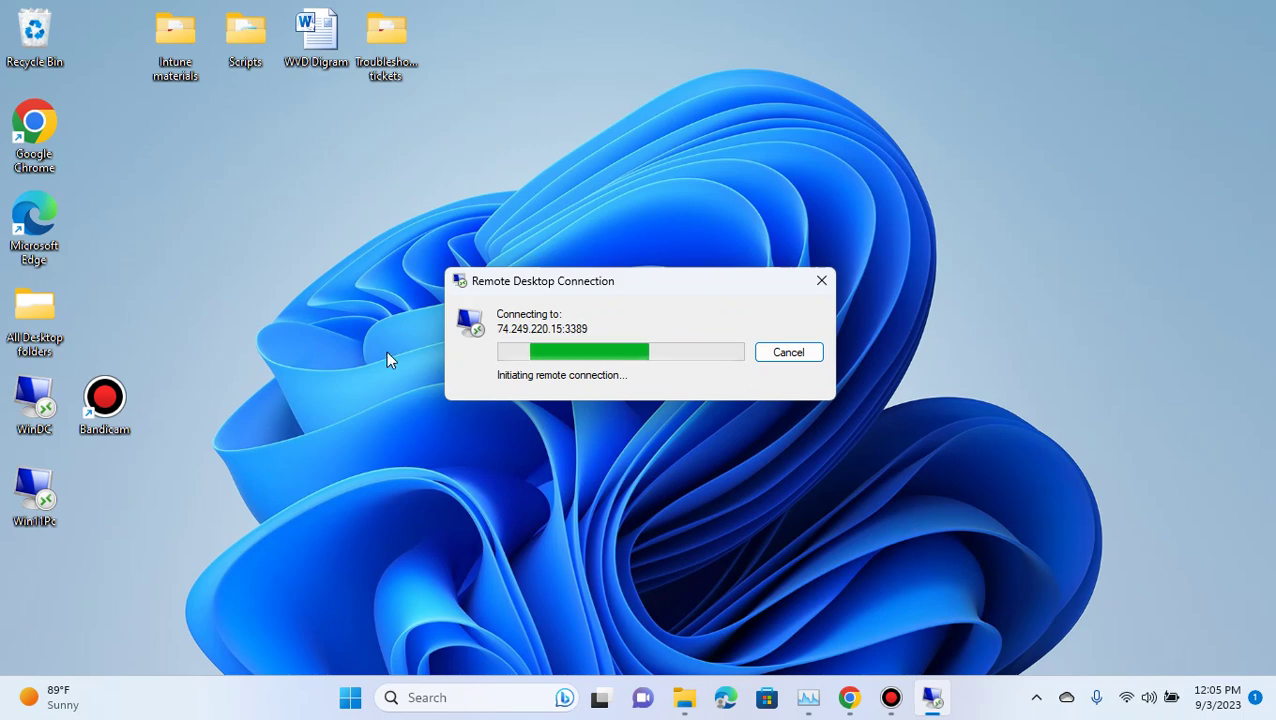
mouse_move(684, 697)
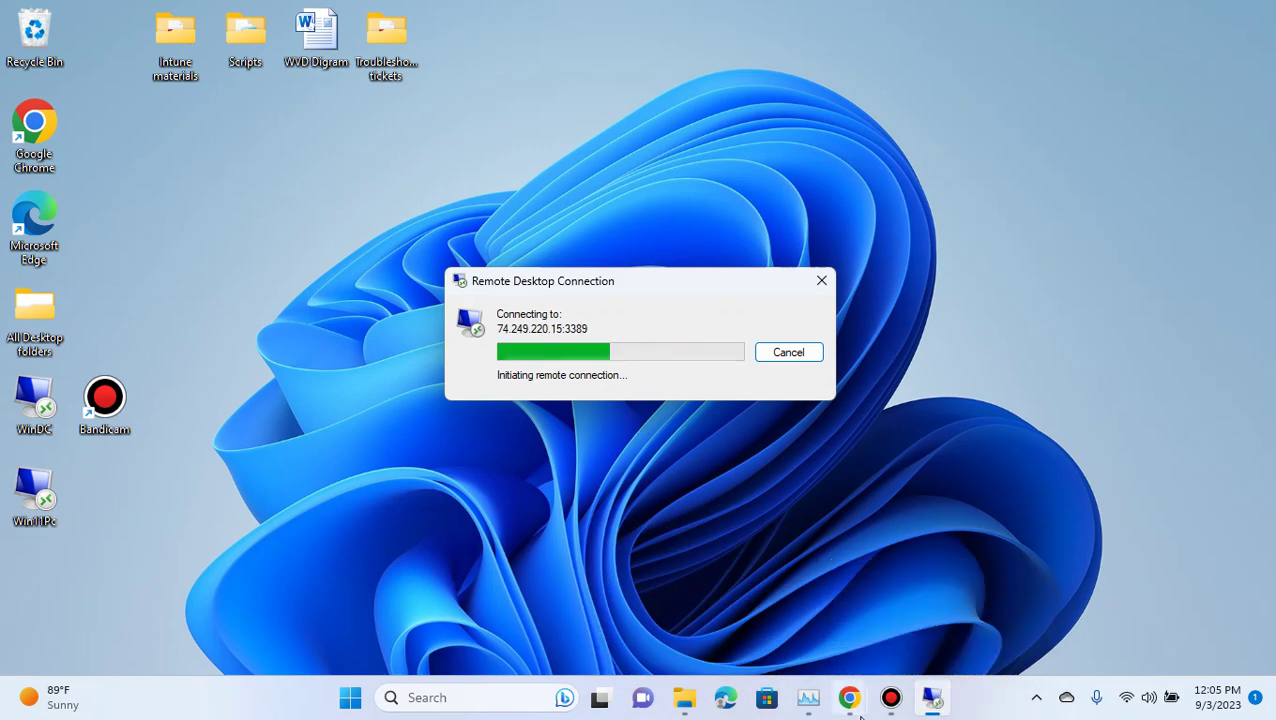
mouse_move(866, 706)
left_click(775, 606)
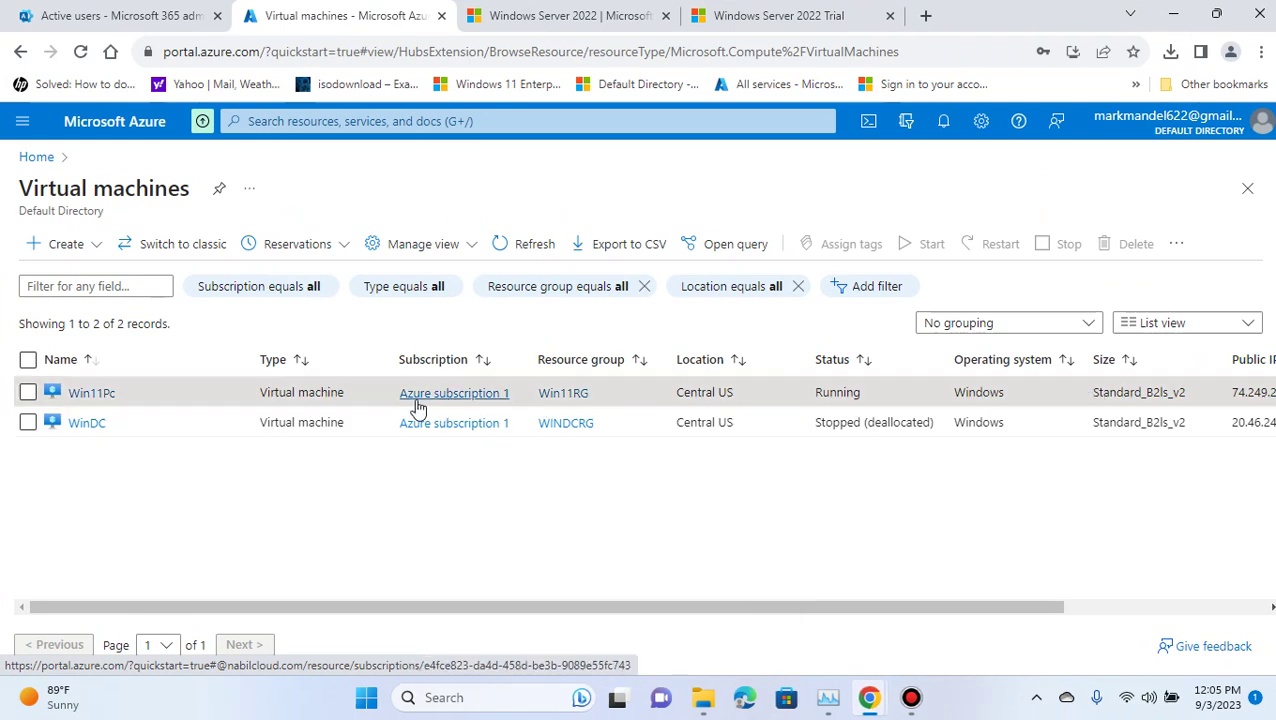
left_click(1173, 10)
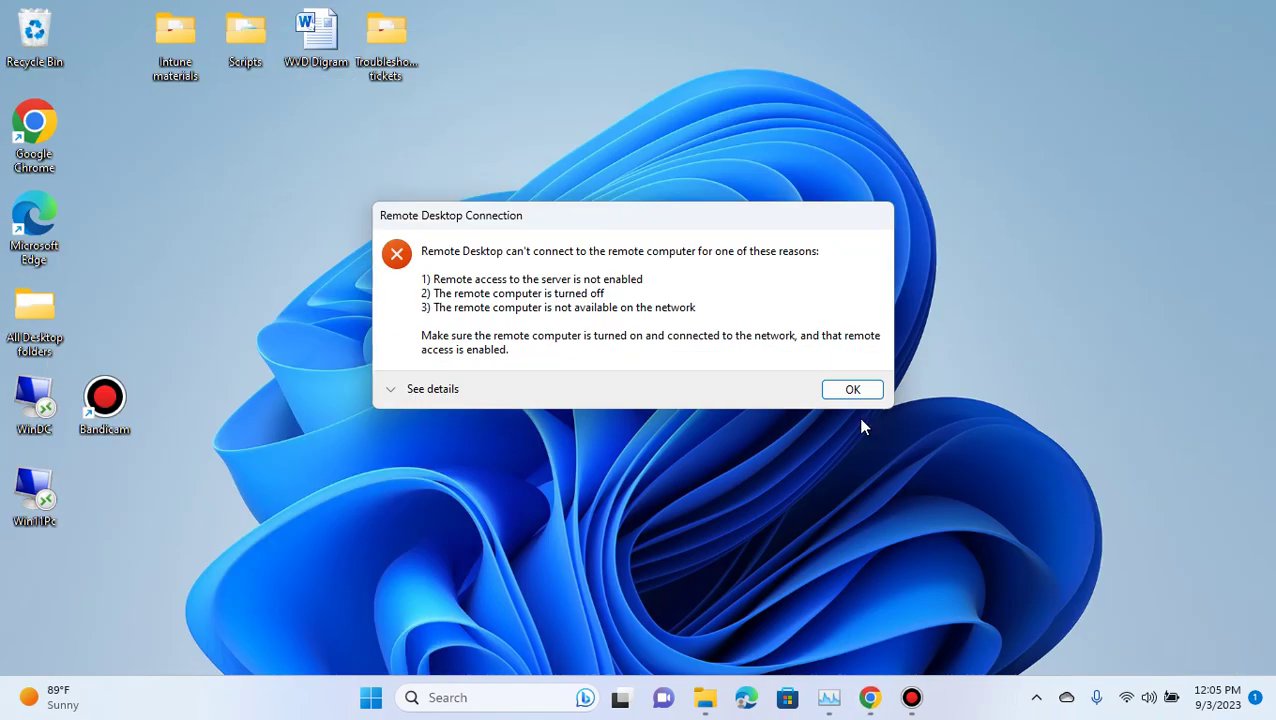
left_click(851, 392)
Open the Win11Pc virtual machine from the Azure portal's list and stop it
mouse_move(869, 697)
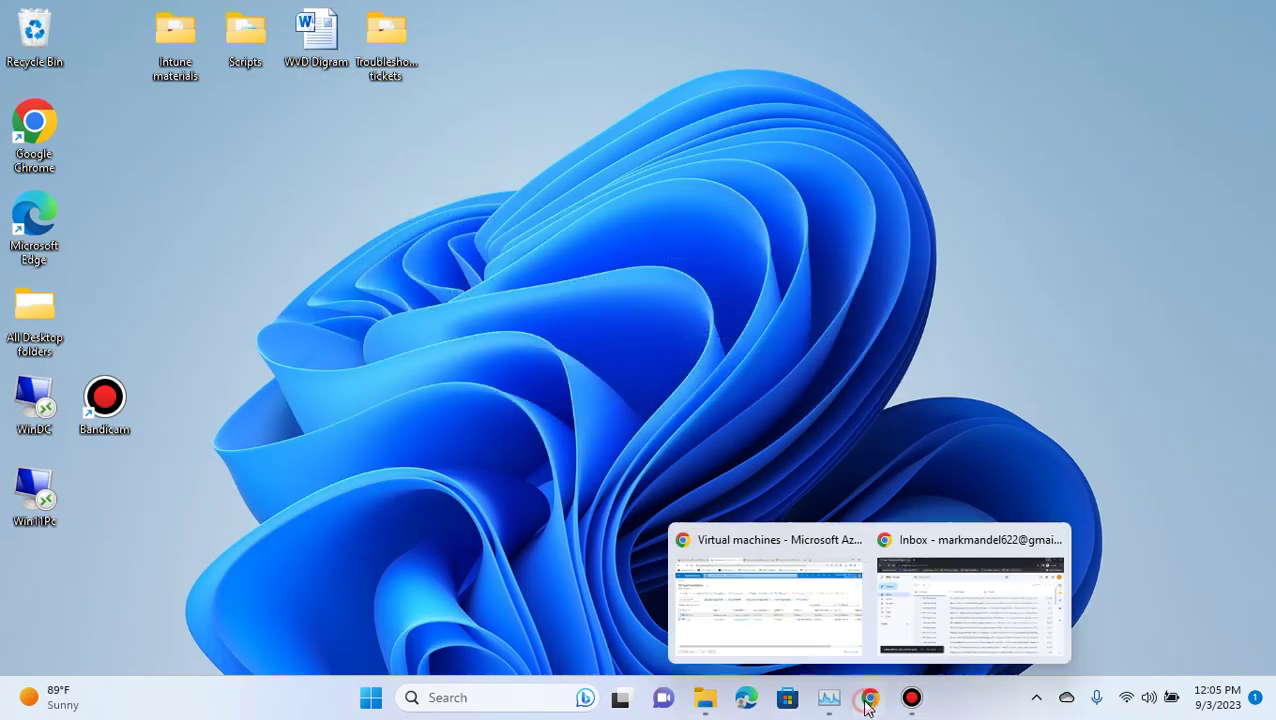
left_click(794, 638)
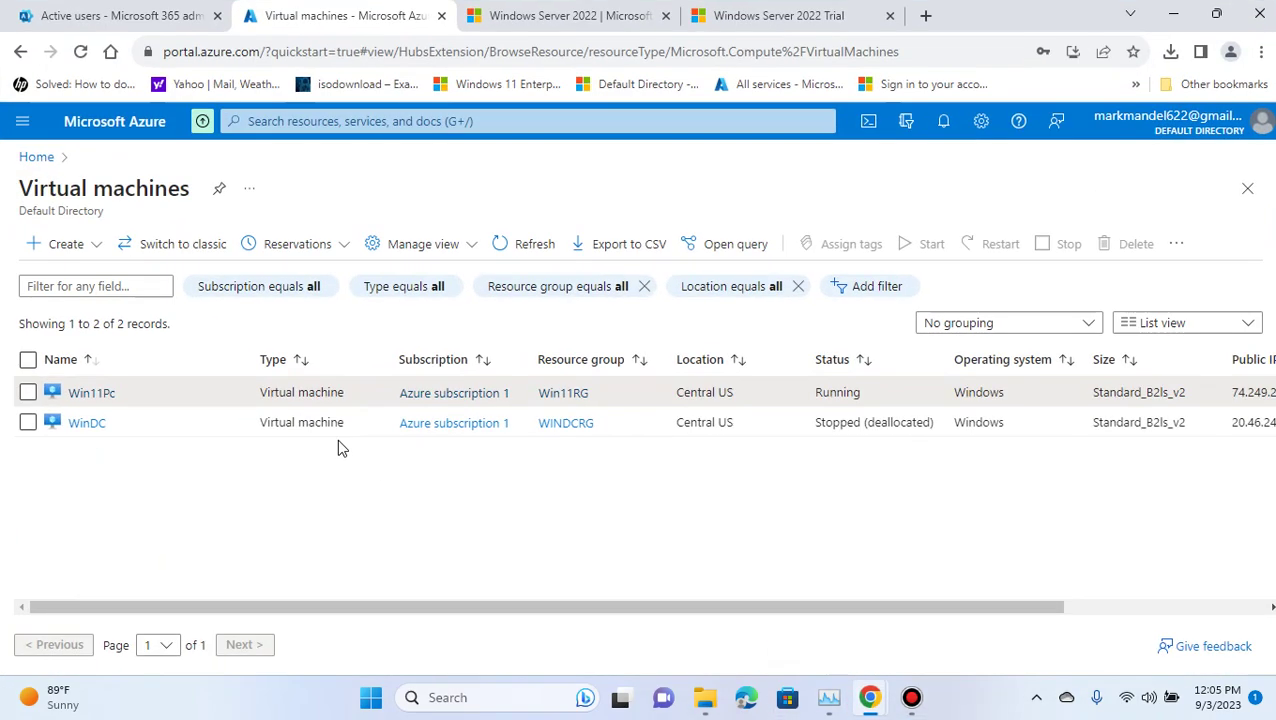
left_click(70, 396)
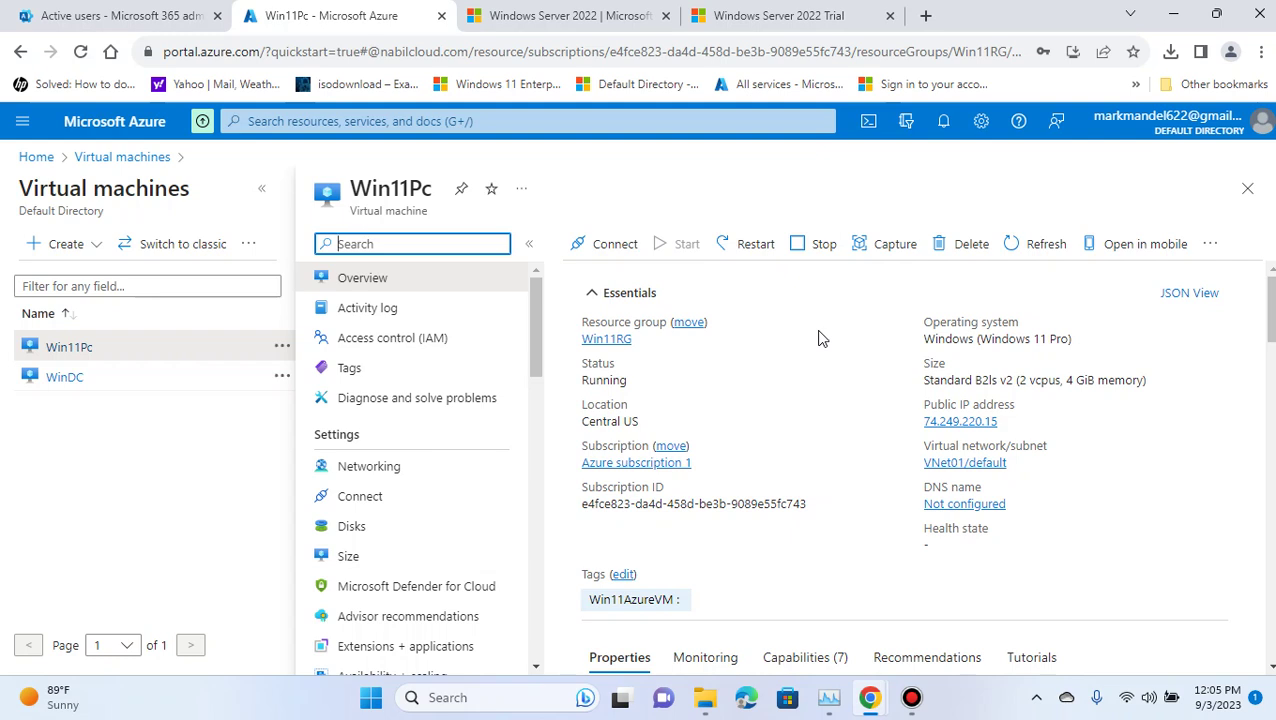
left_click(818, 250)
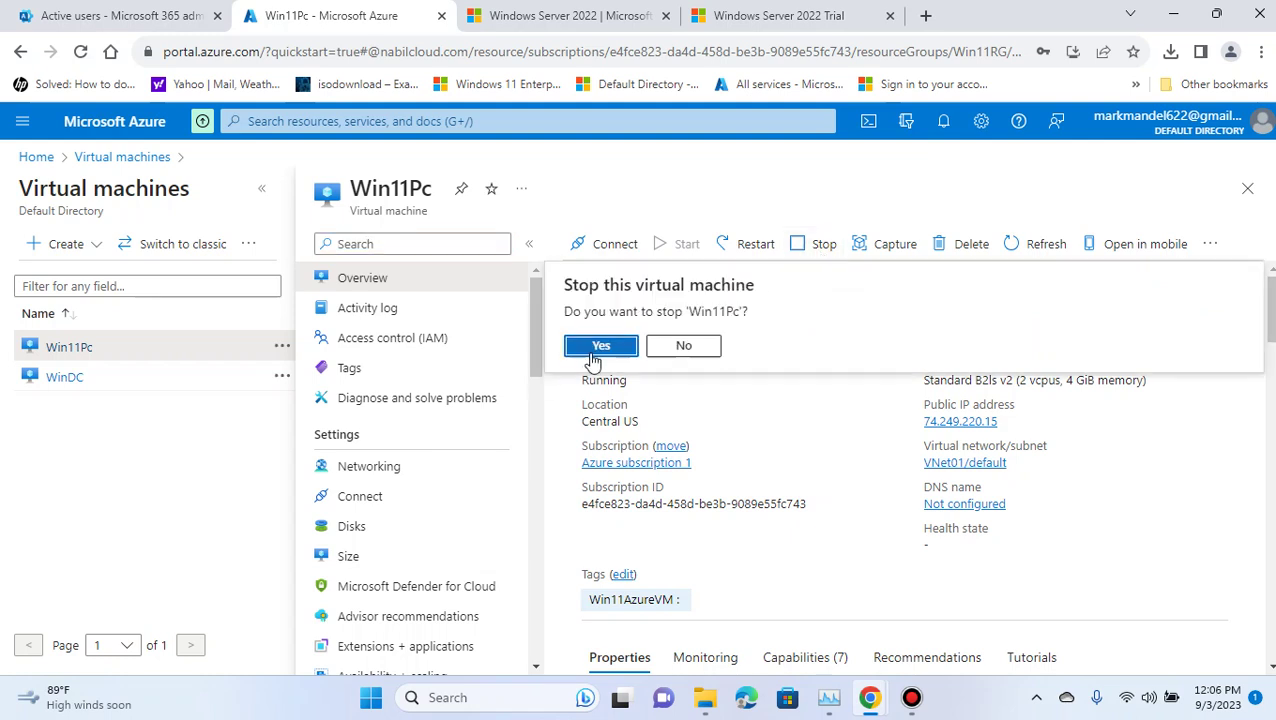
left_click(595, 350)
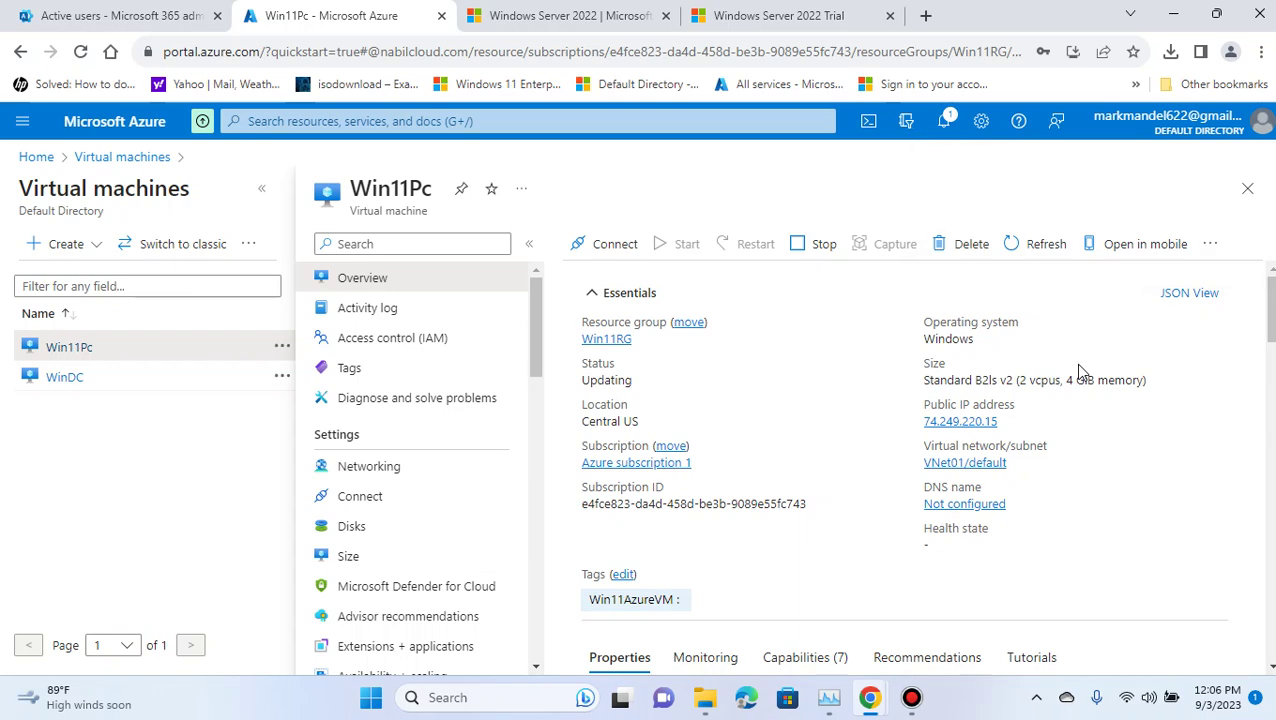
Delete the Win11Pc remote desktop file from the Windows desktop and empty the Recycle Bin
left_click(1172, 14)
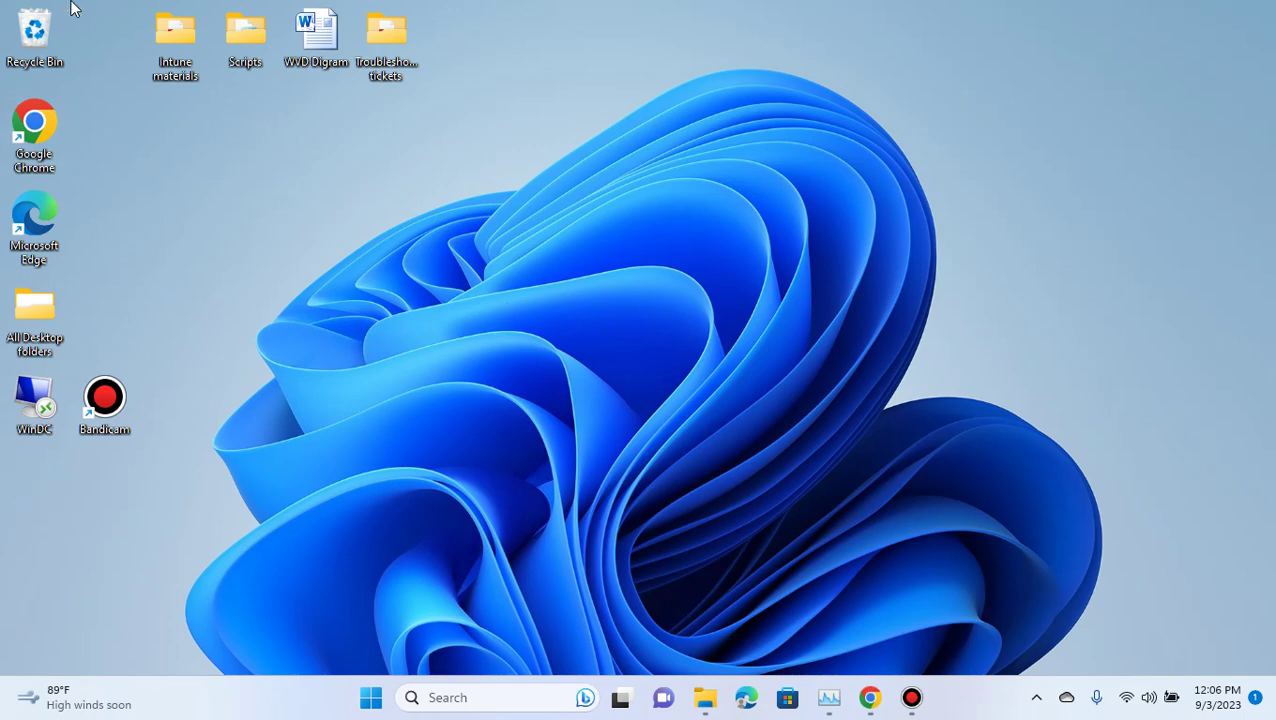
right_click(58, 36)
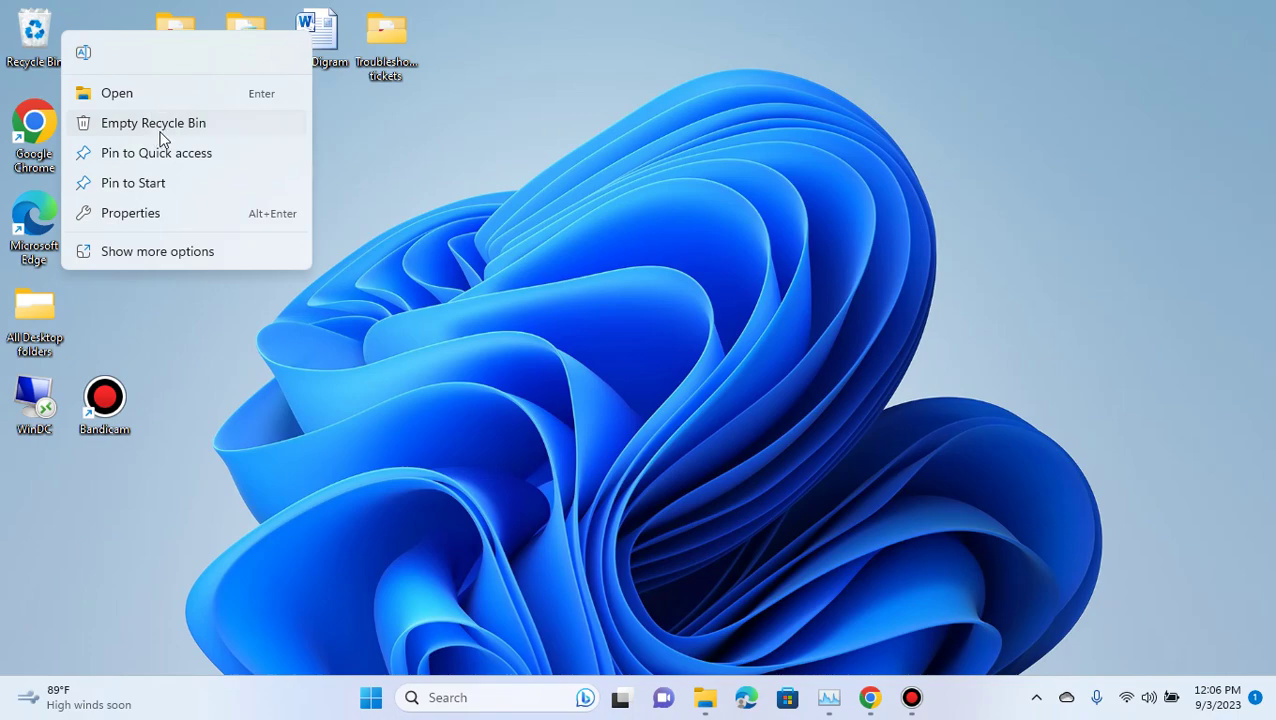
left_click(158, 126)
left_click(738, 364)
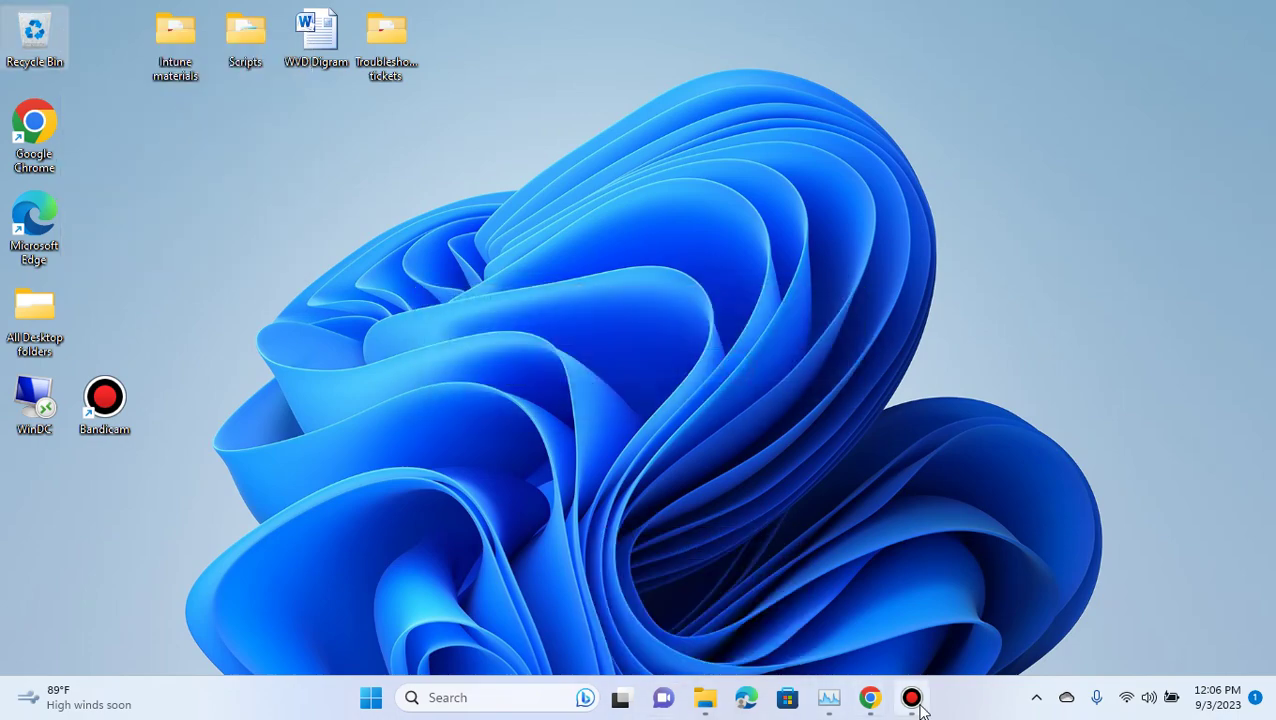
Return to the Azure portal, check the notifications on the Win11Pc stop operation and dismiss the pop-up message
mouse_move(866, 698)
left_click(806, 650)
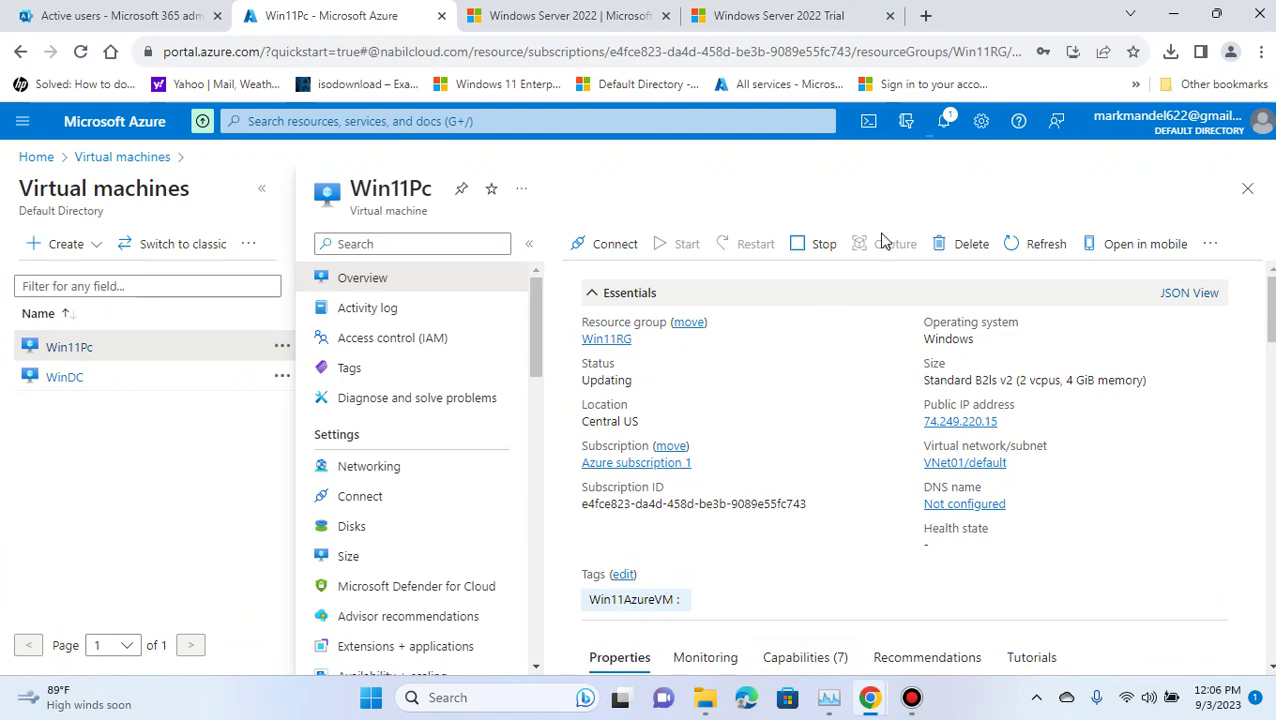
left_click(944, 121)
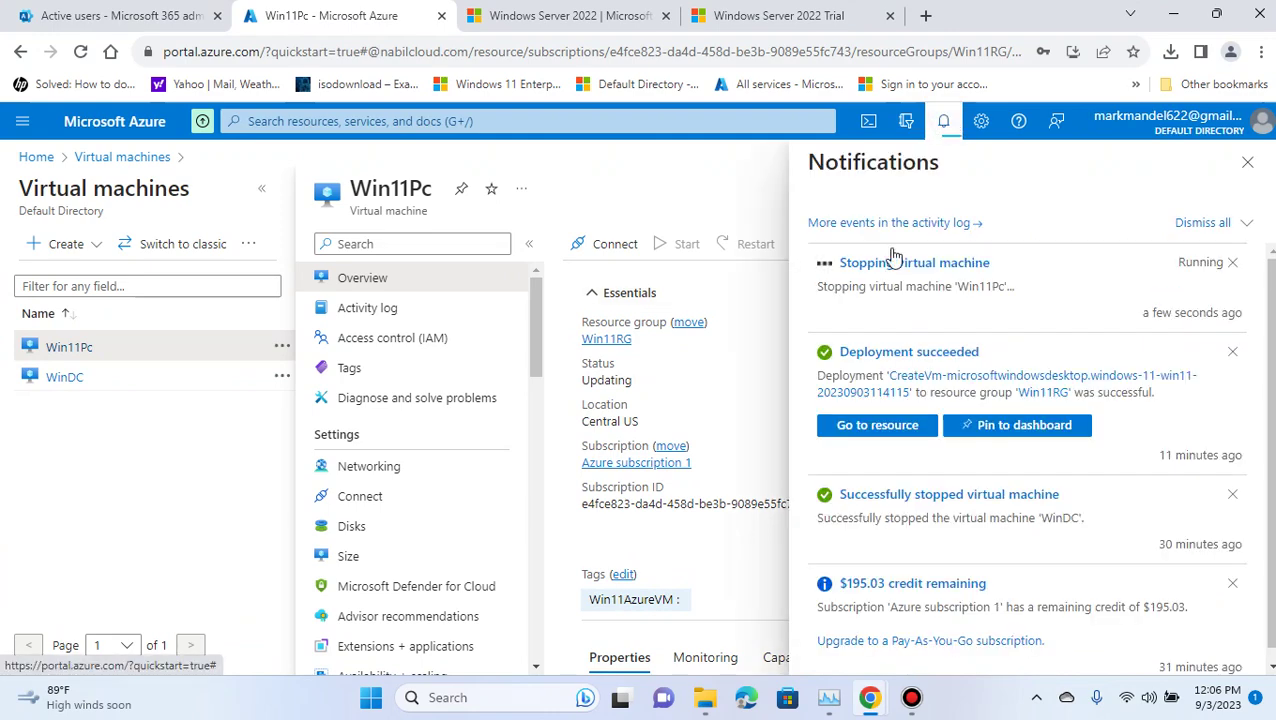
left_click(944, 121)
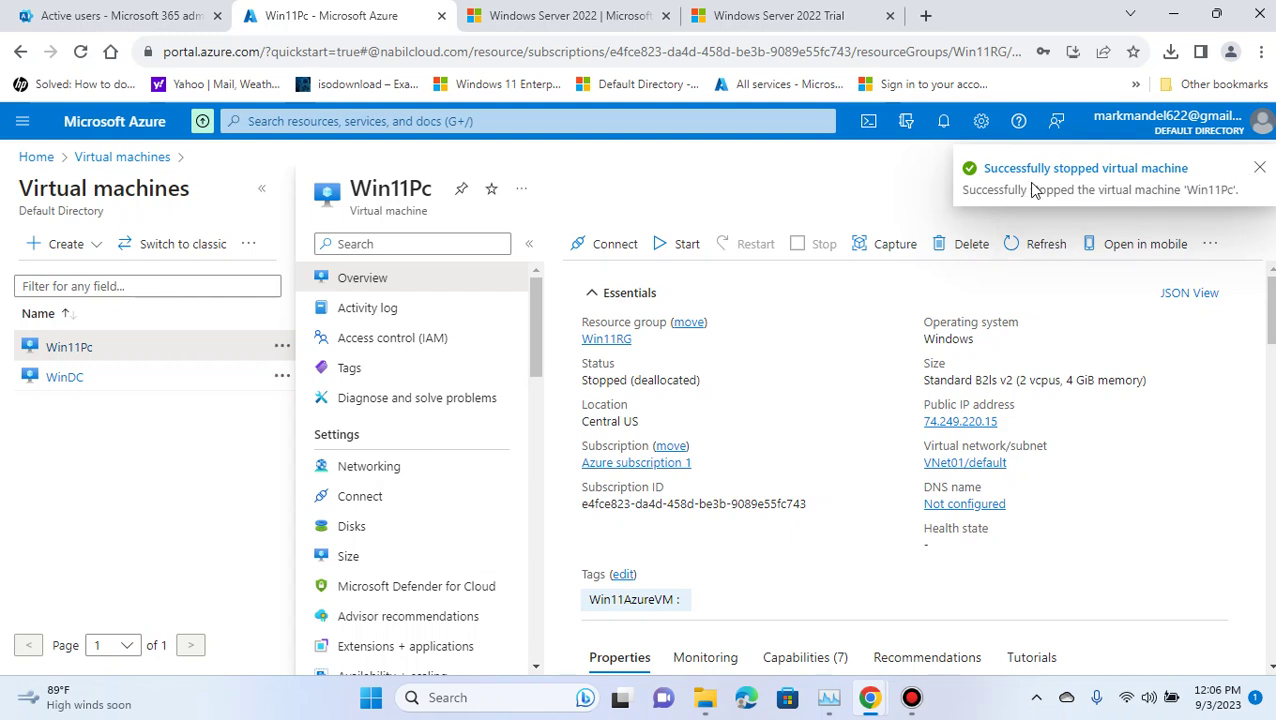
left_click(1260, 168)
Start the Win11Pc virtual machine and check its start operation in the notifications
left_click(686, 246)
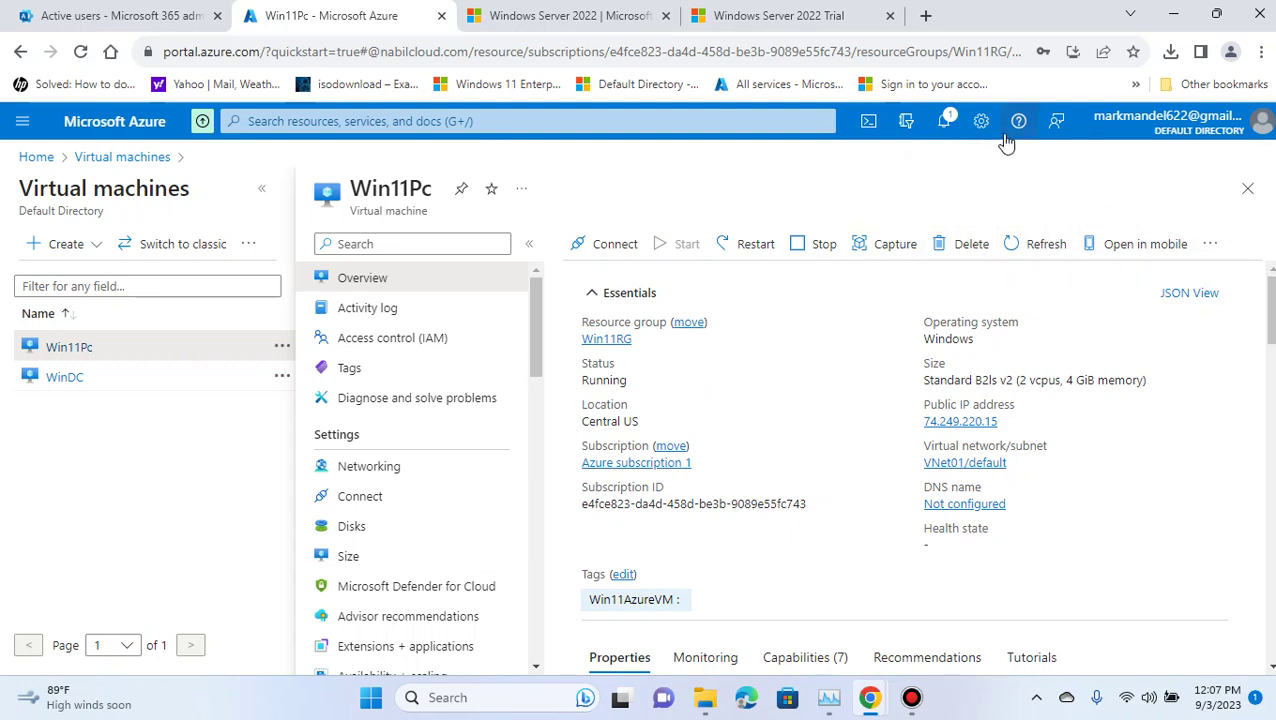
left_click(943, 121)
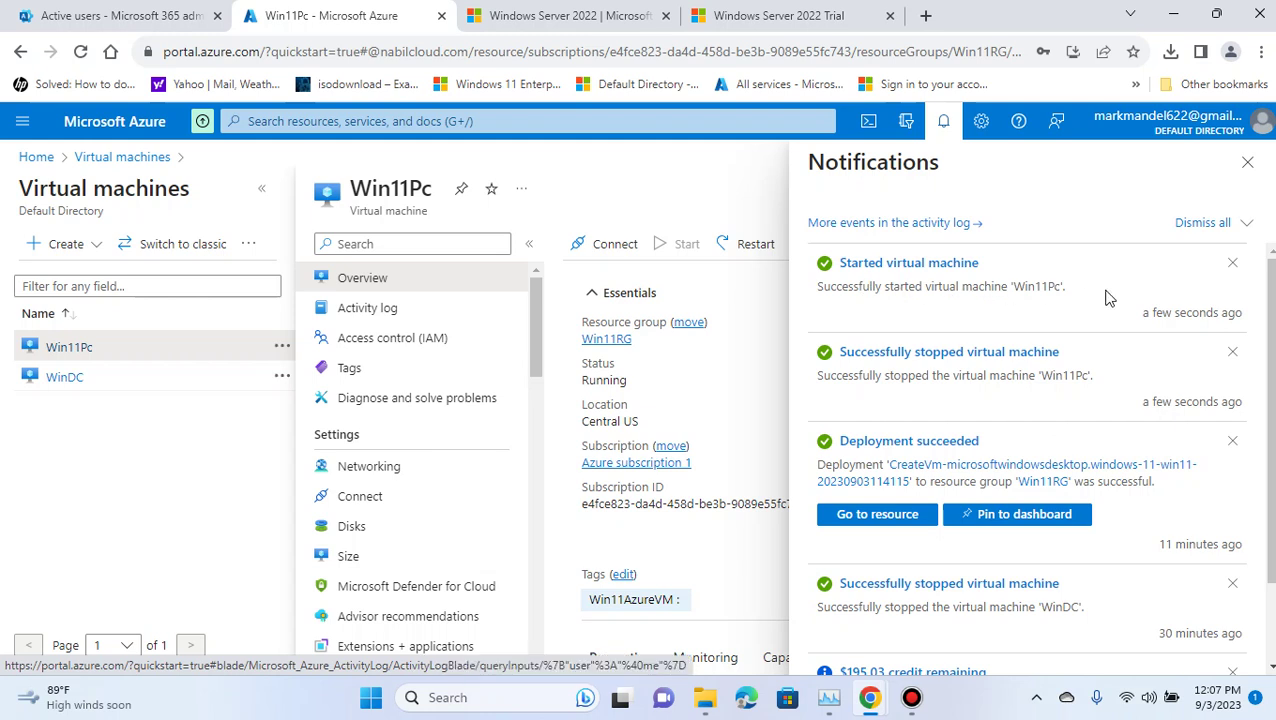
left_click(1247, 162)
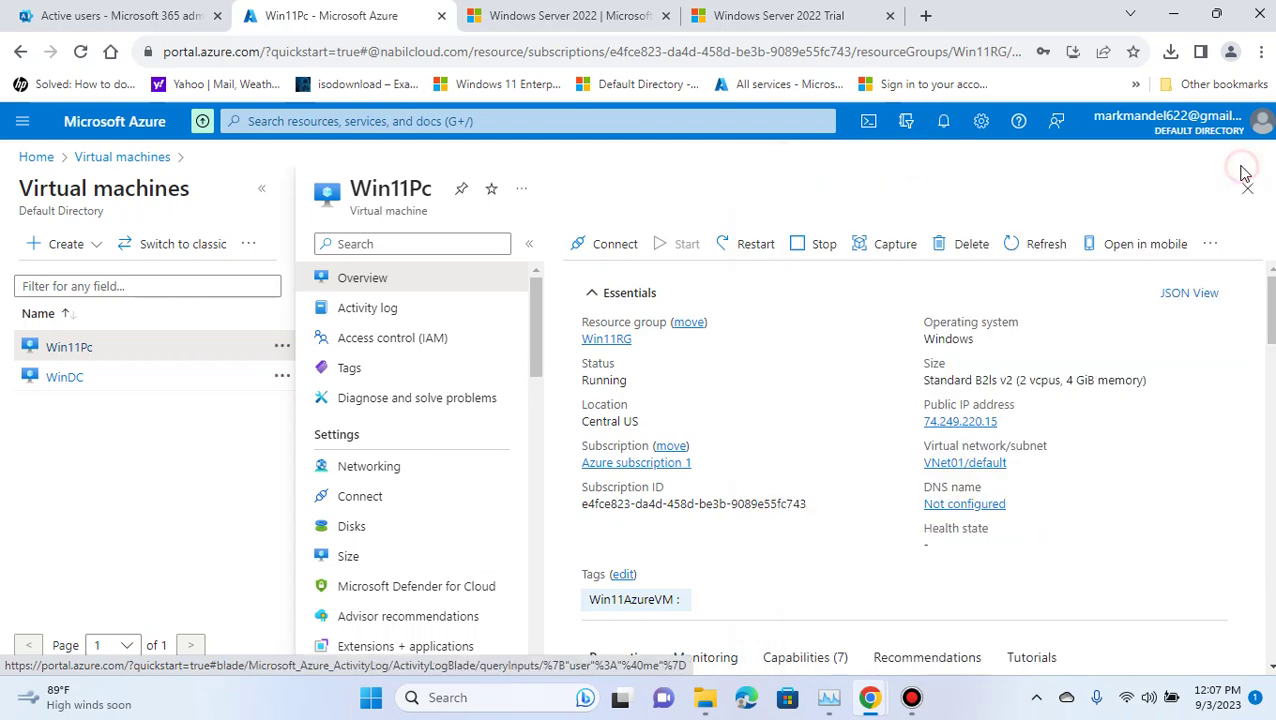
Open the connection options of Win11Pc, select Native RDP, start the virtual machine as requested and check the notifications
left_click(582, 244)
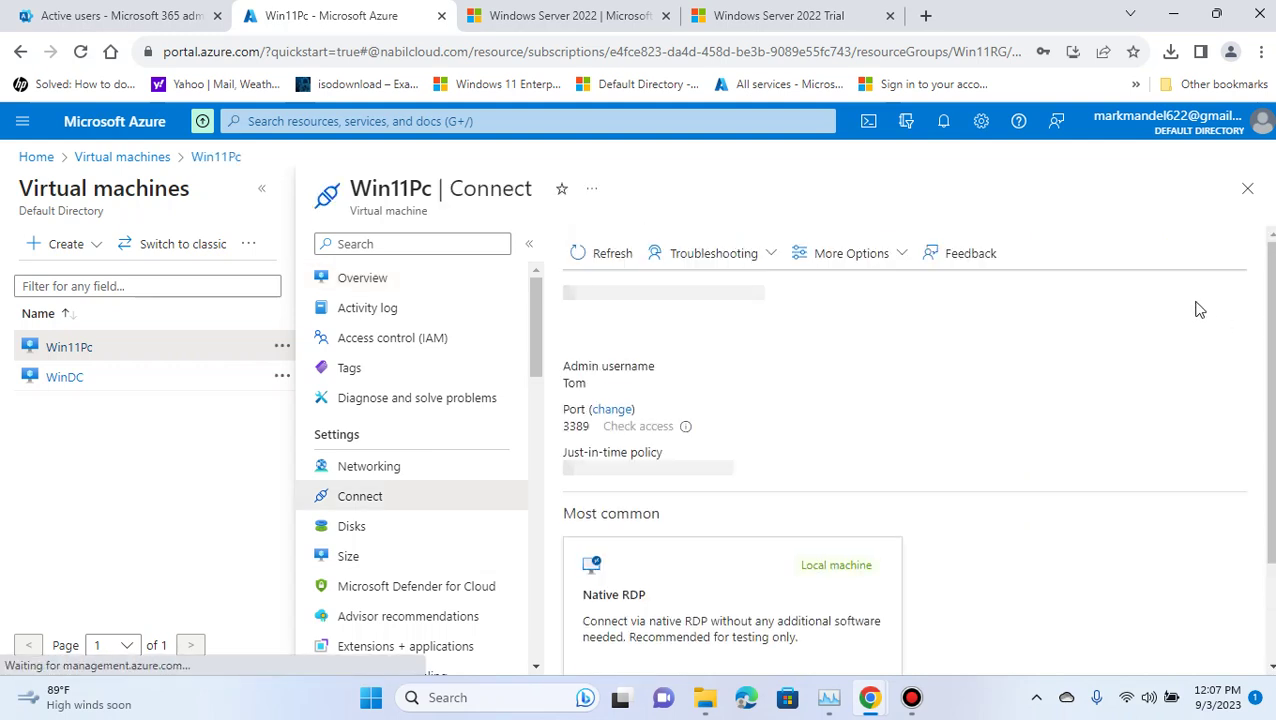
scroll(1017, 296, "down", 1)
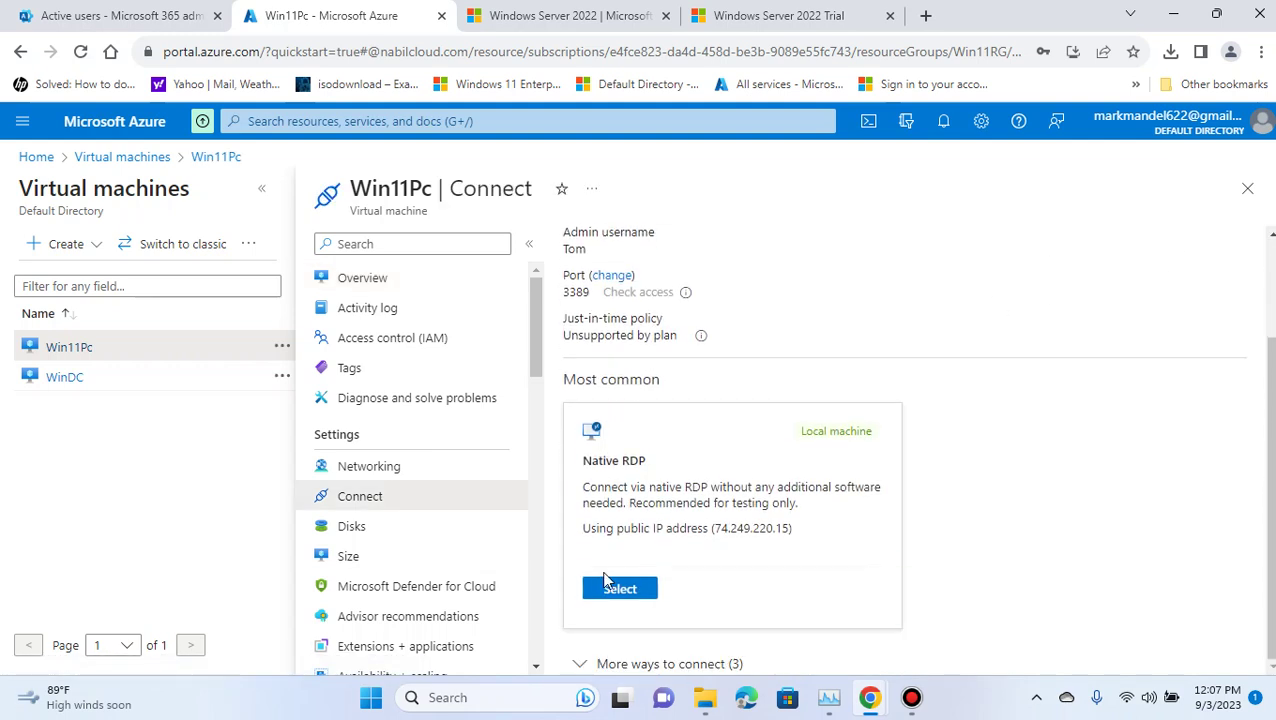
left_click(622, 589)
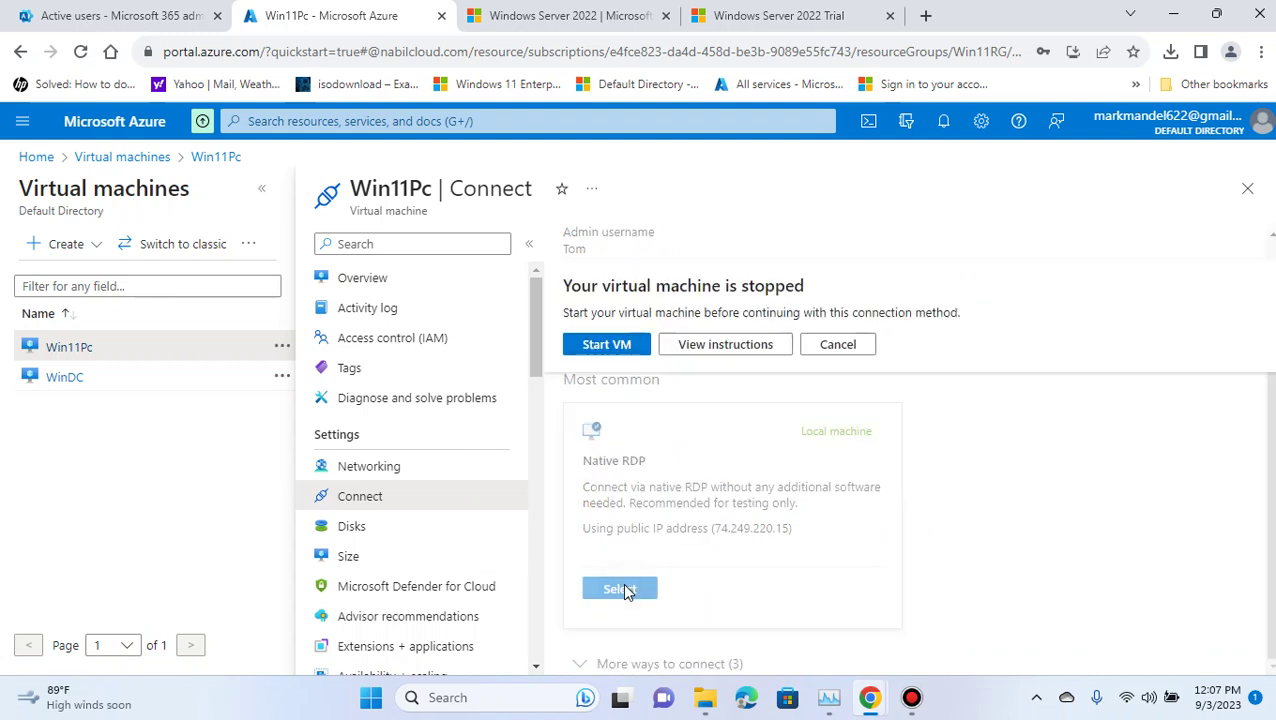
left_click(607, 344)
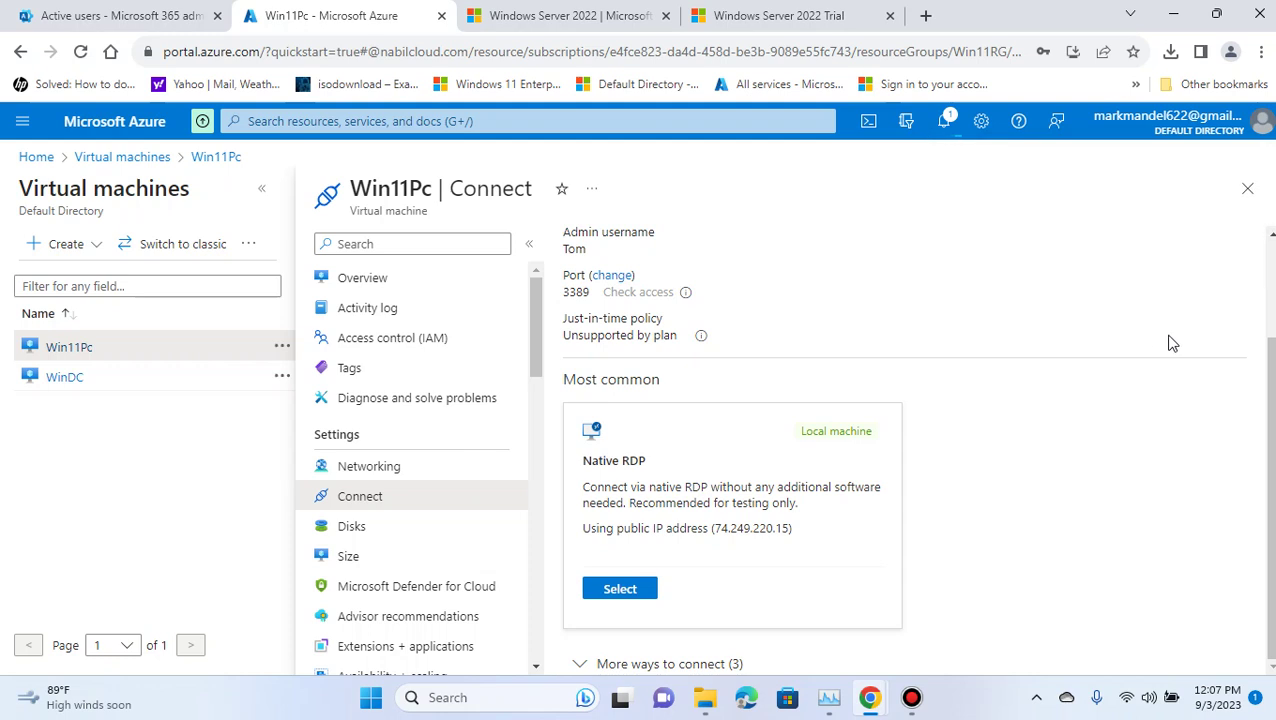
left_click(946, 128)
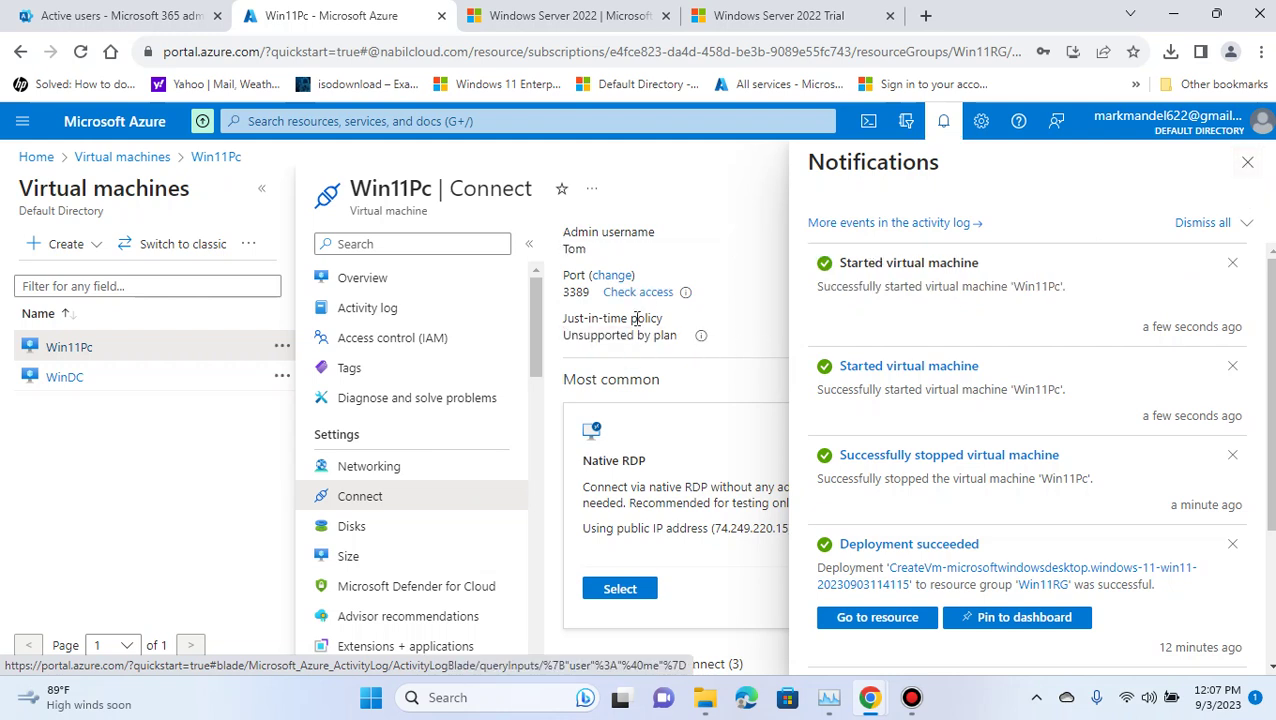
left_click(1247, 162)
Choose the Native RDP method for Win11Pc, go to its RDP file download section and return to the Windows desktop
left_click(620, 592)
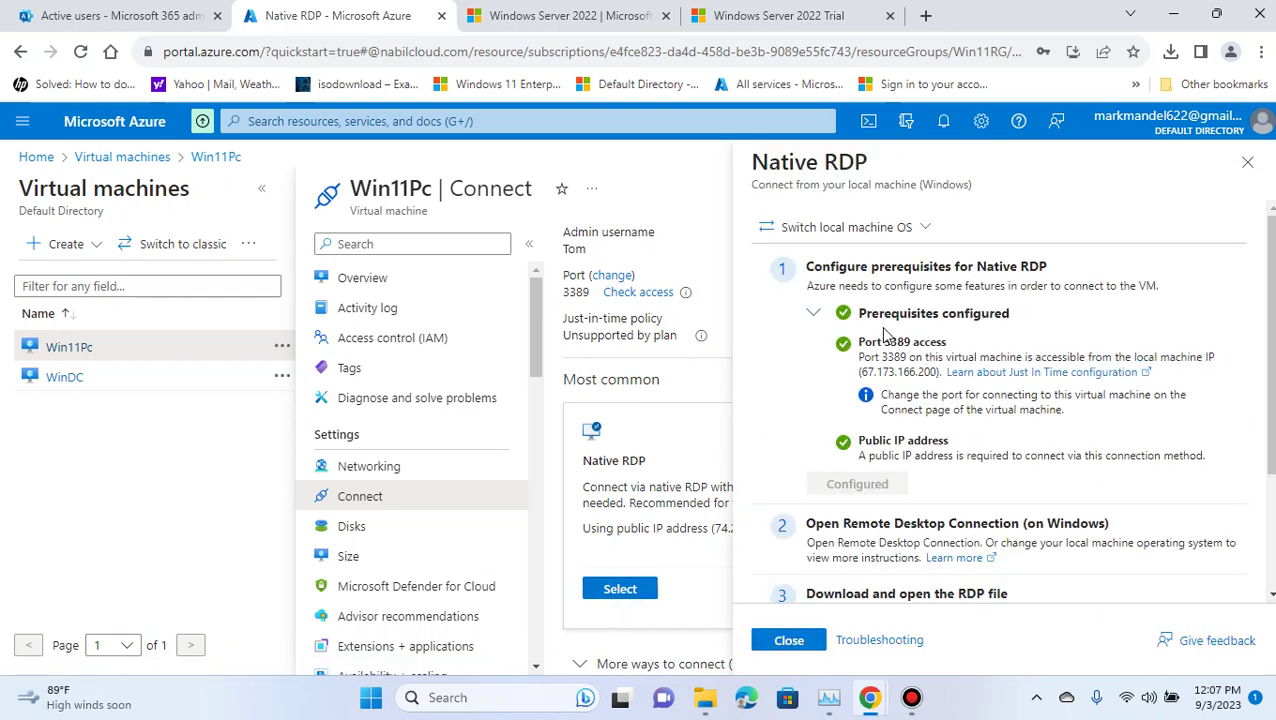
scroll(1050, 437, "down", 1)
scroll(1050, 437, "down", 1)
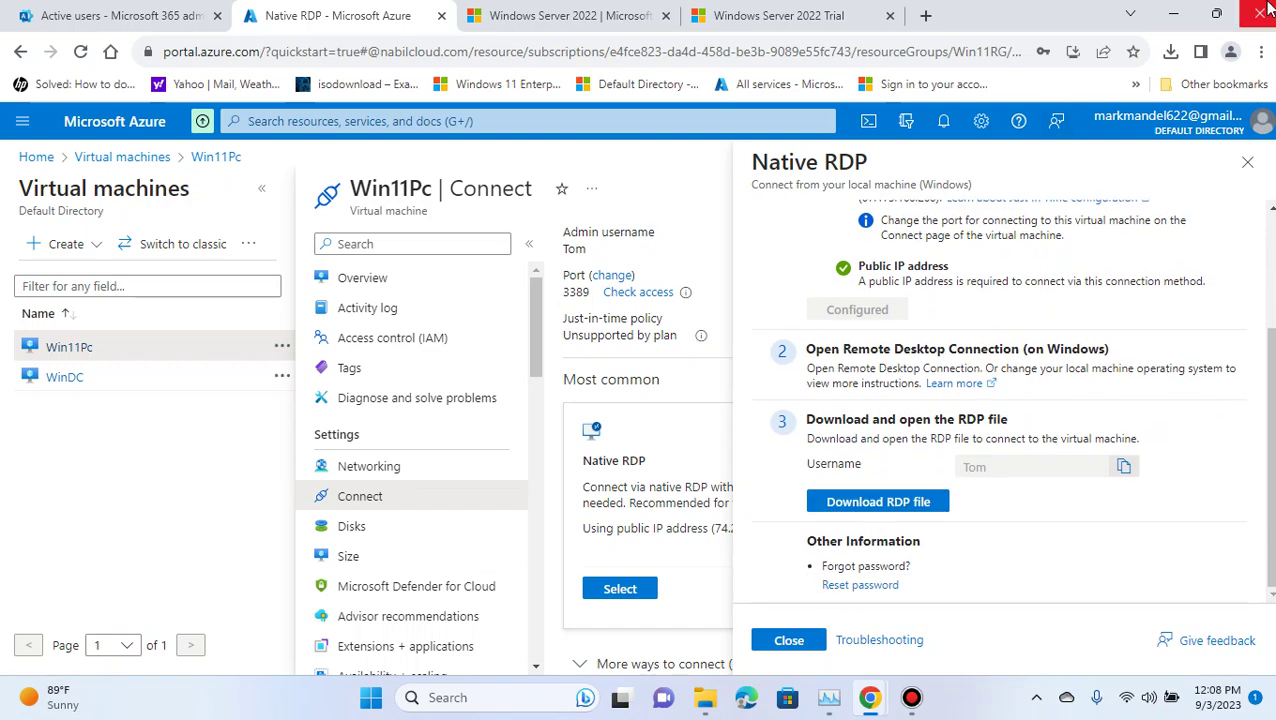
left_click(1178, 18)
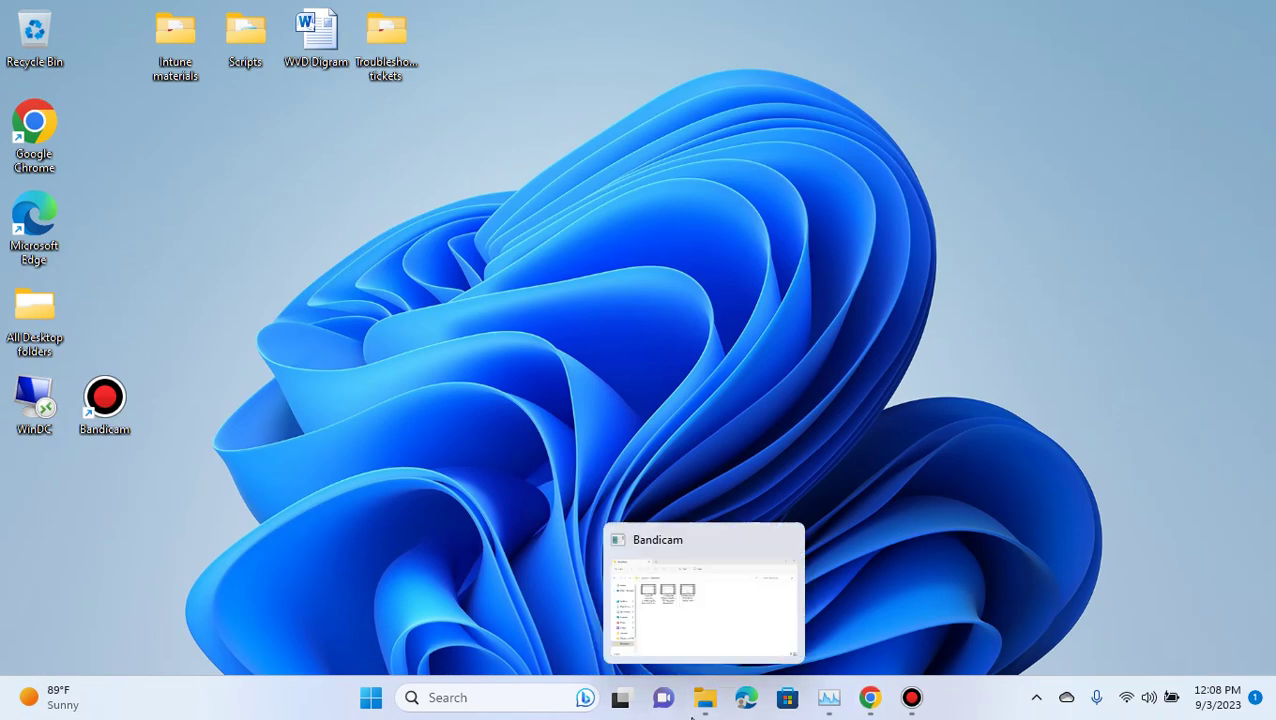
Return to the Native RDP page in the Azure portal, download the Win11Pc RDP file and show it in its folder
mouse_move(870, 697)
left_click(822, 632)
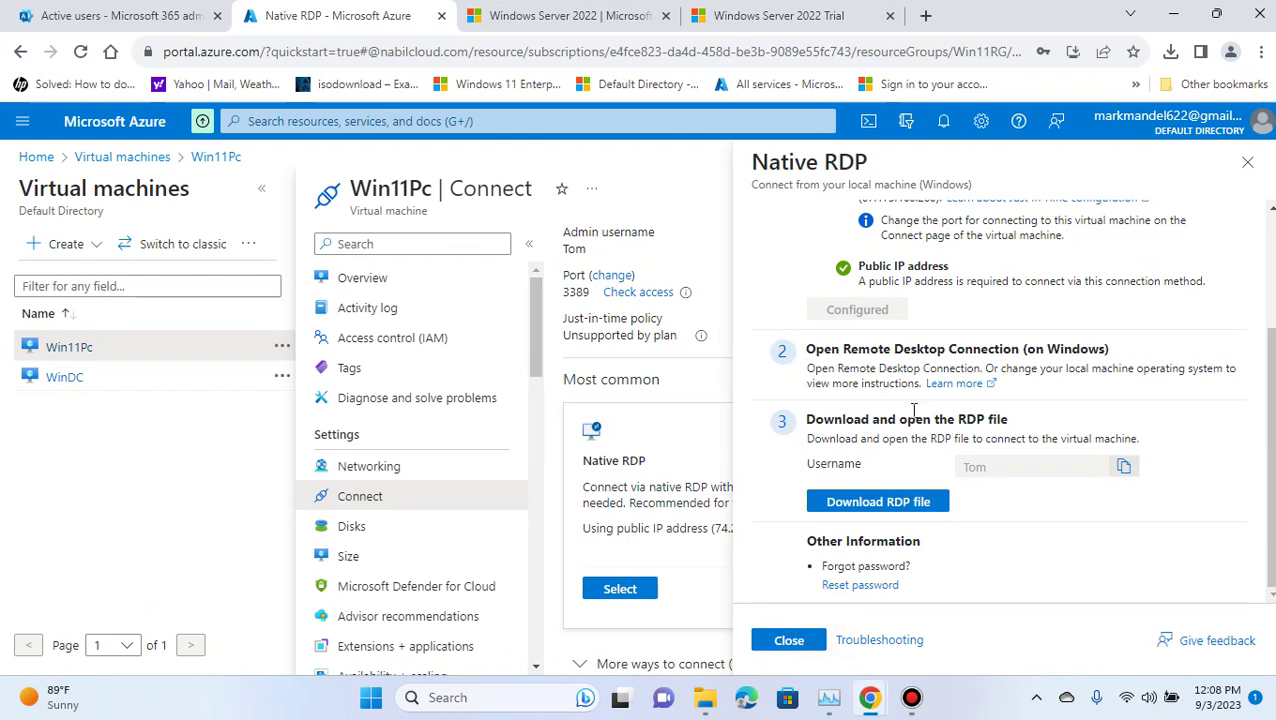
left_click(902, 505)
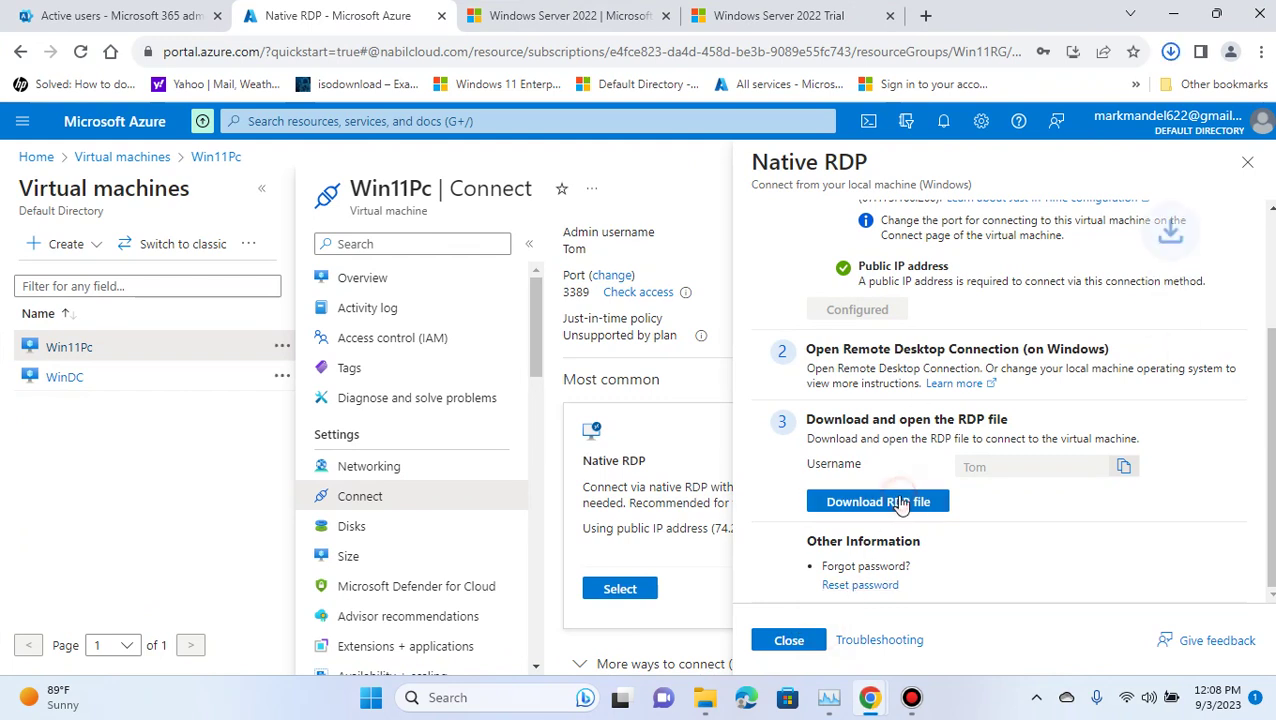
mouse_move(1125, 94)
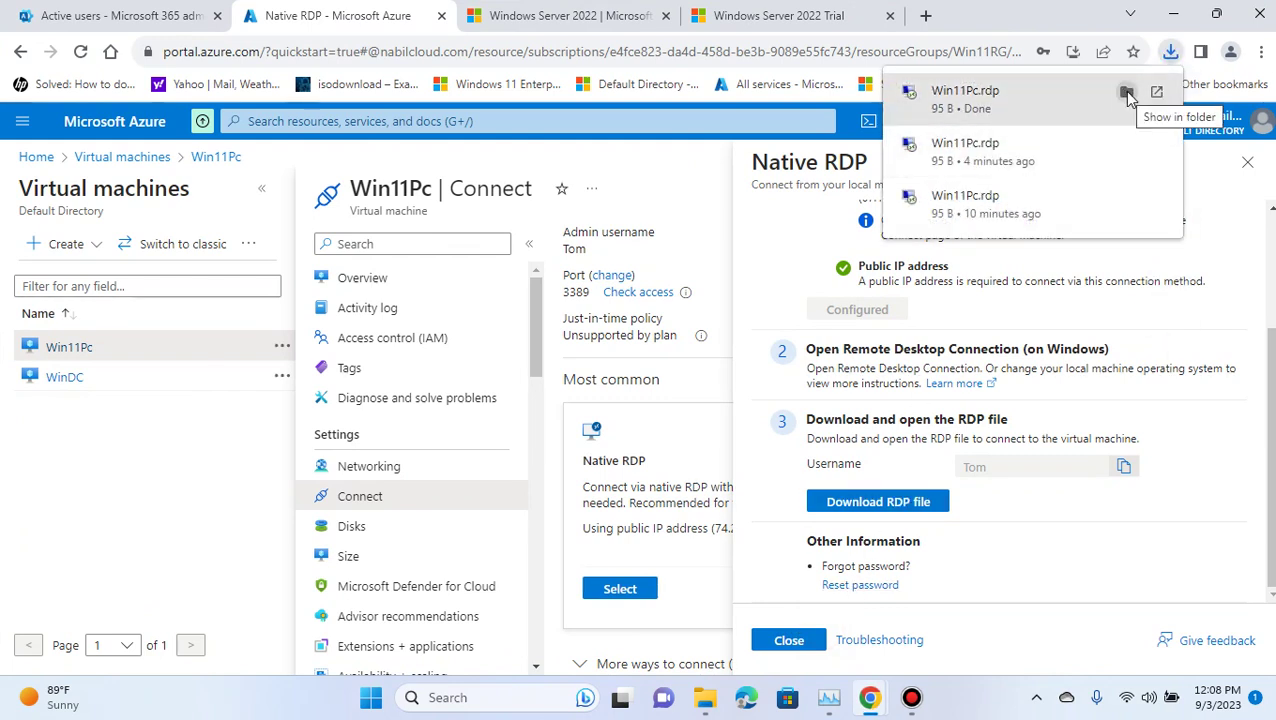
left_click(1127, 94)
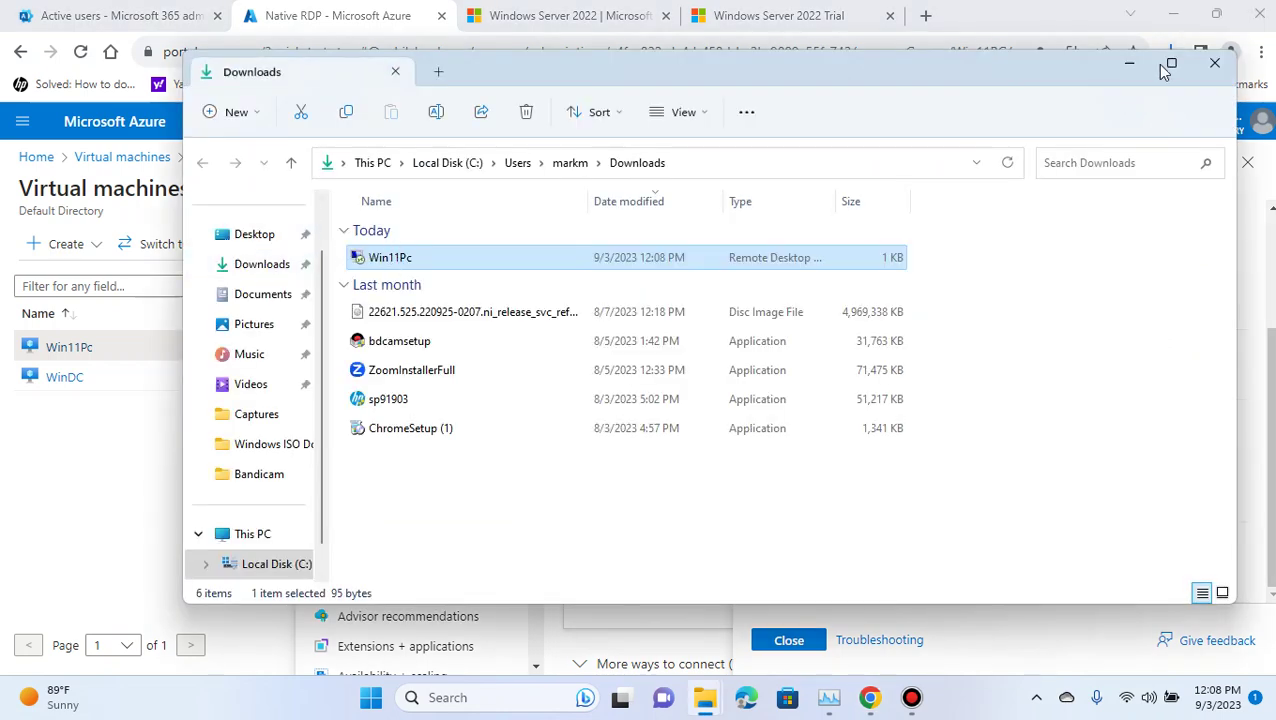
Minimize the browser, move the downloaded Win11Pc RDP file from Downloads to the desktop and close the Downloads window
left_click(1172, 15)
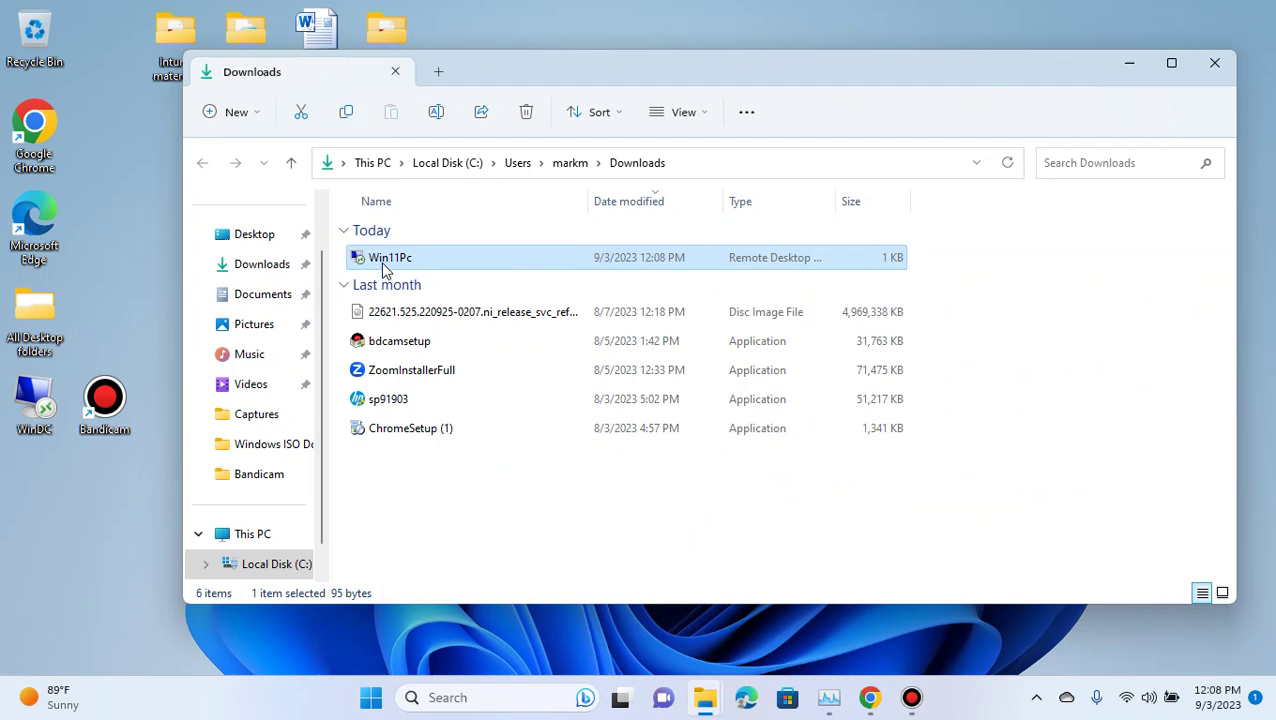
left_click_drag(384, 268, 23, 498)
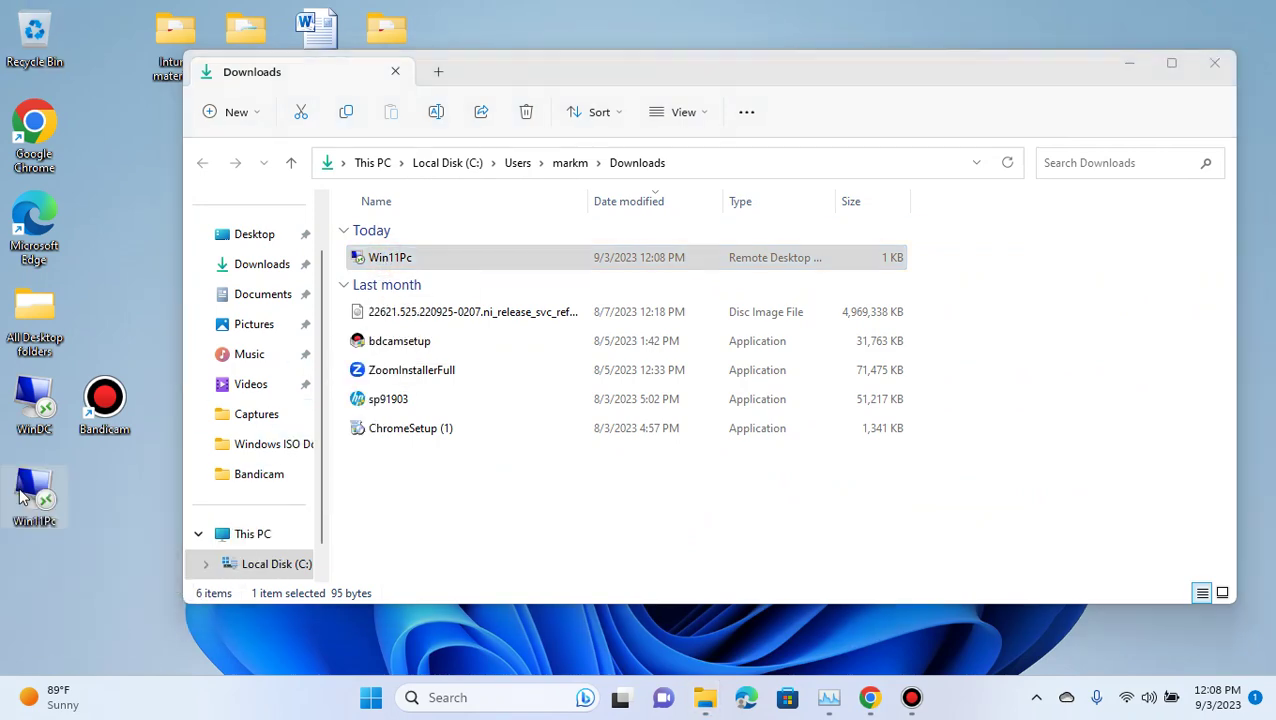
left_click(1233, 68)
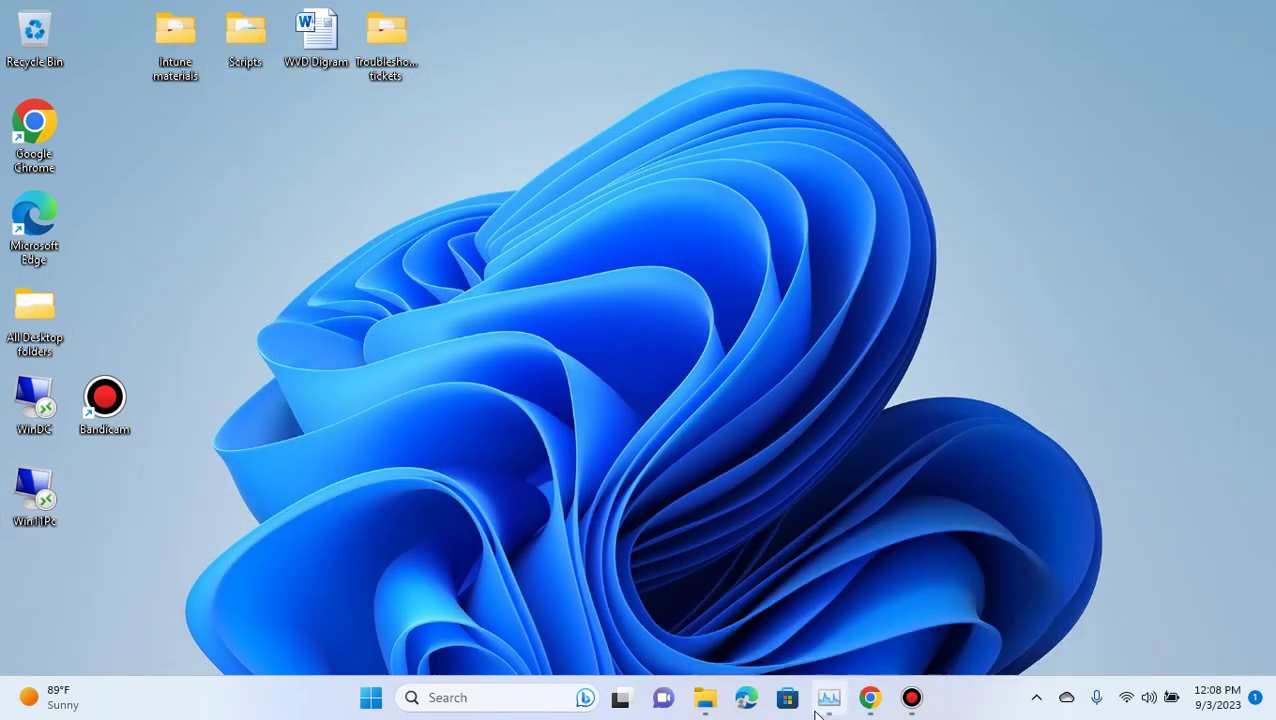
Connect to Win11Pc with its desktop RDP file, entering the account password and accepting the unverified certificate
double_click(31, 490)
left_click(770, 444)
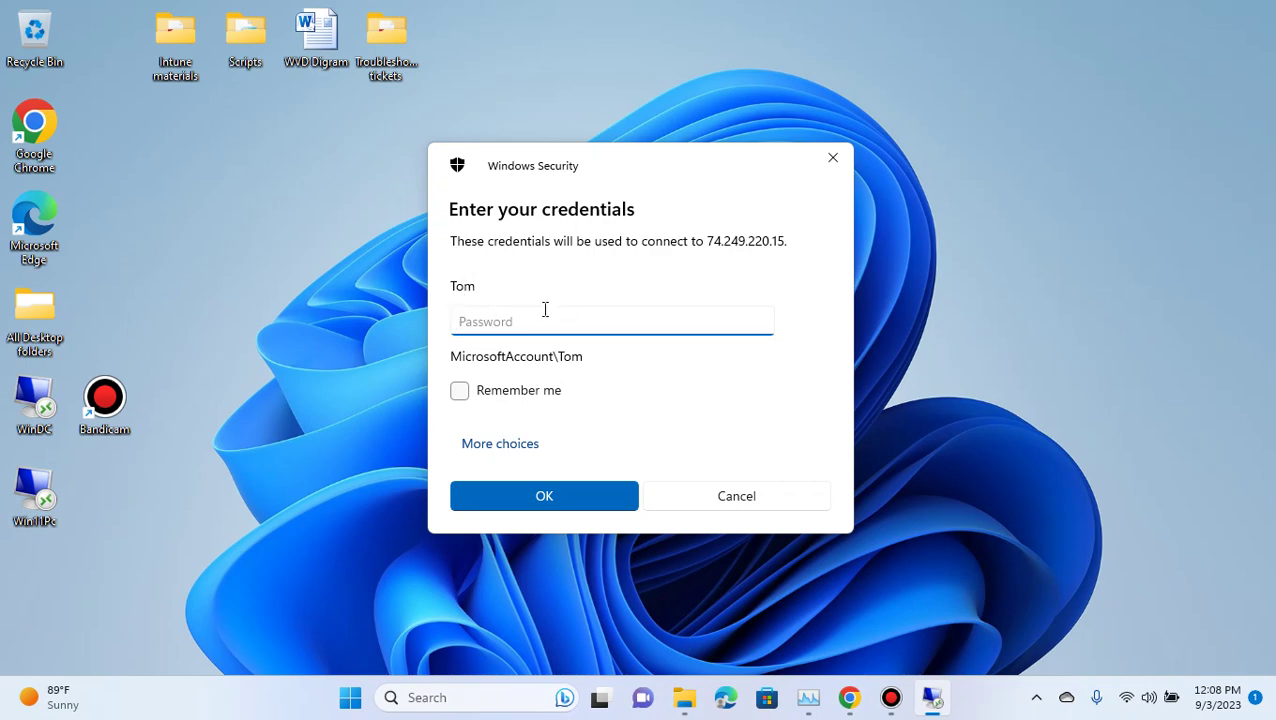
type("***********")
key("Return")
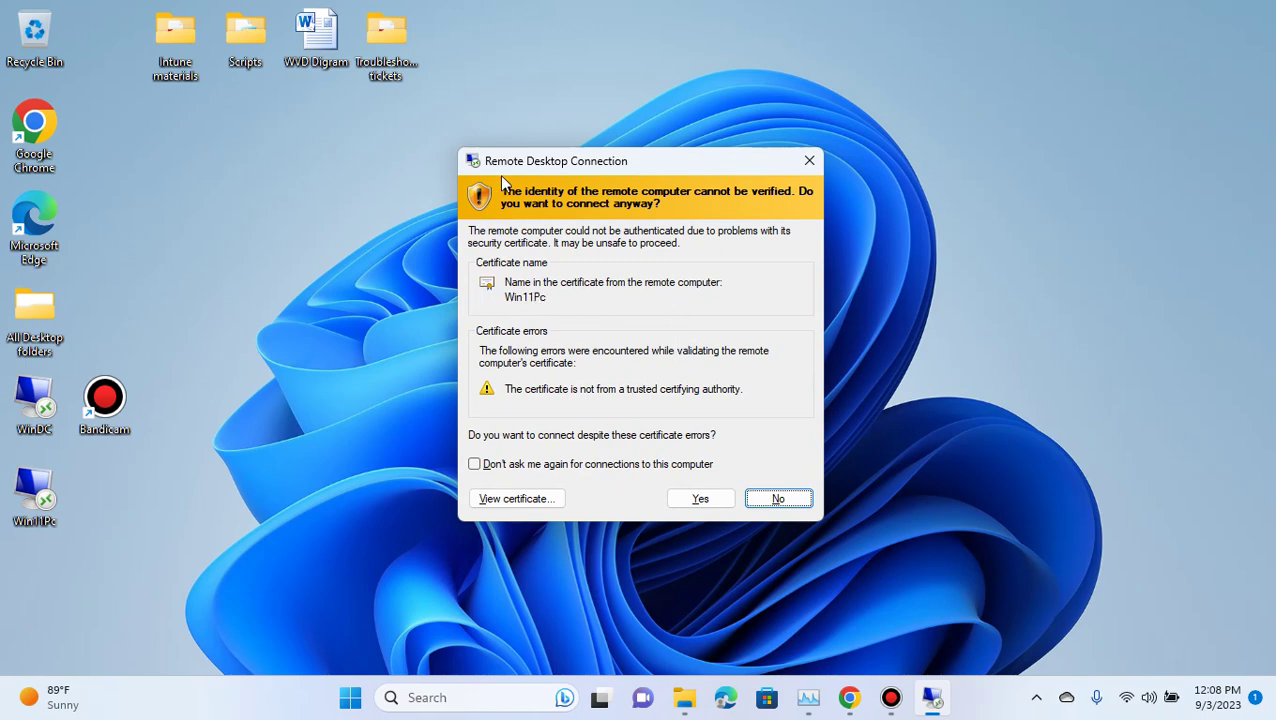
left_click(700, 500)
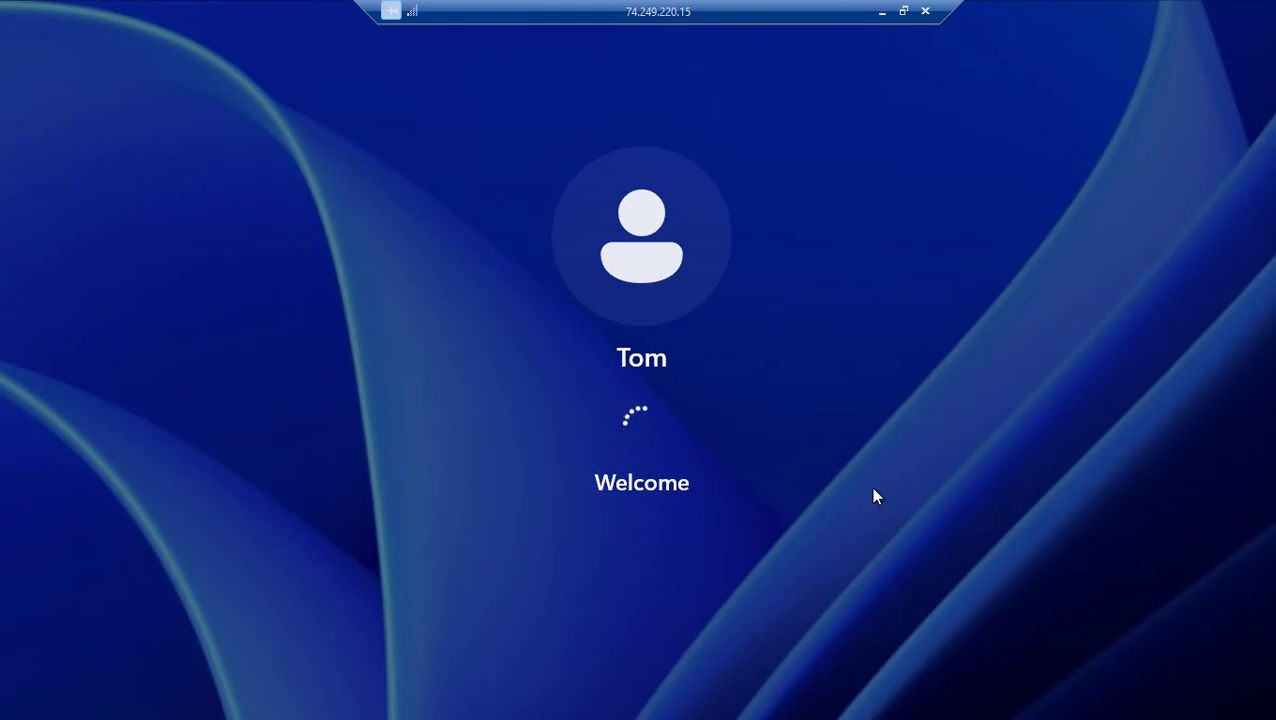
Switch the Win11Pc remote session to a smaller window and back to full screen twice
left_click(903, 11)
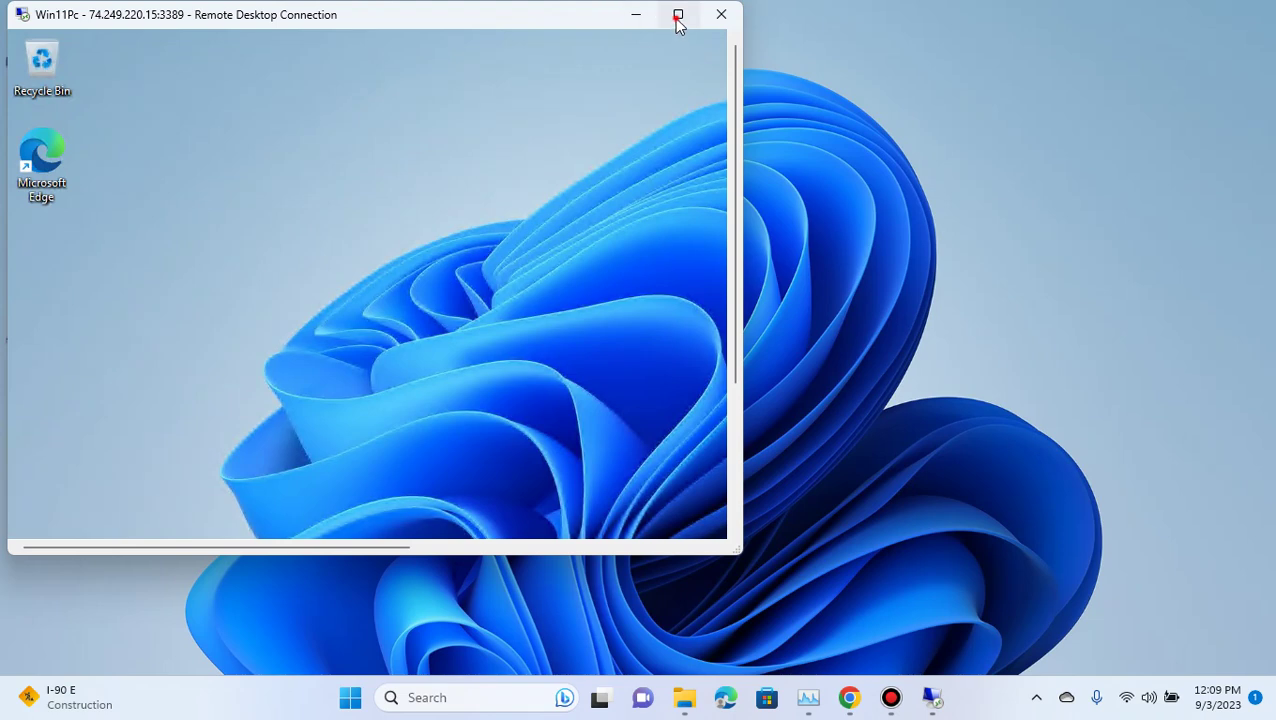
left_click(678, 15)
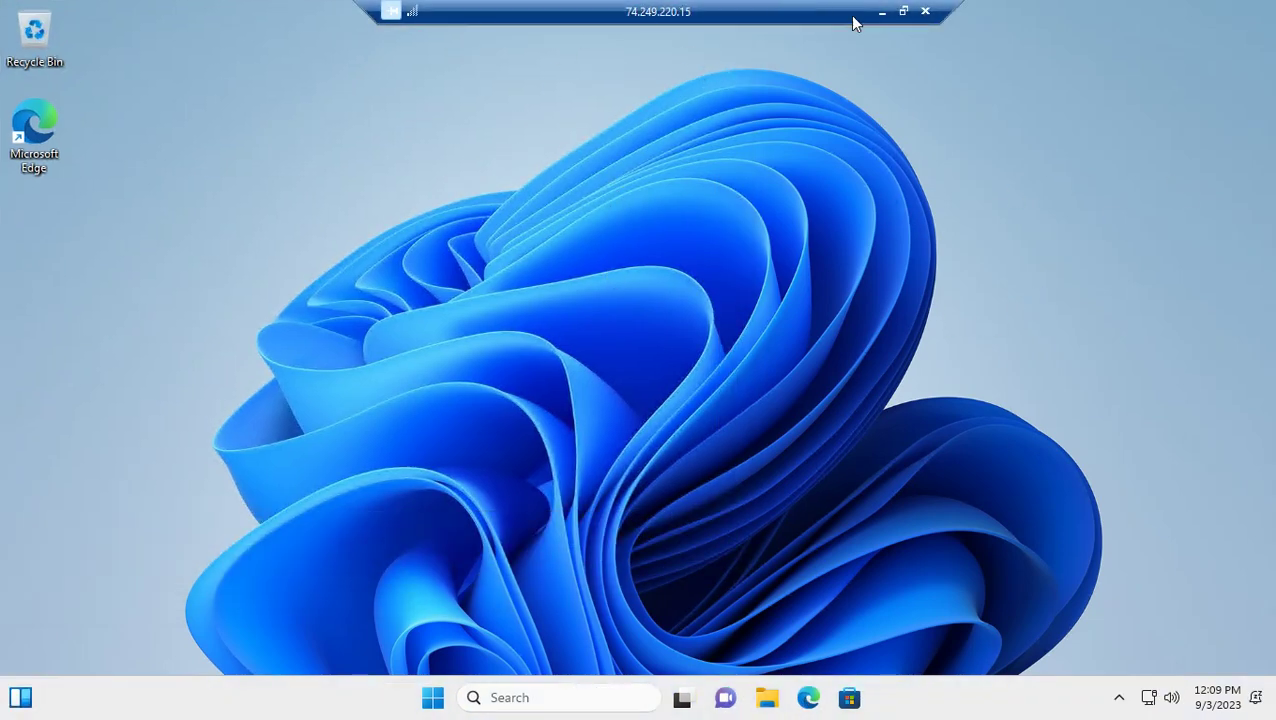
left_click(903, 11)
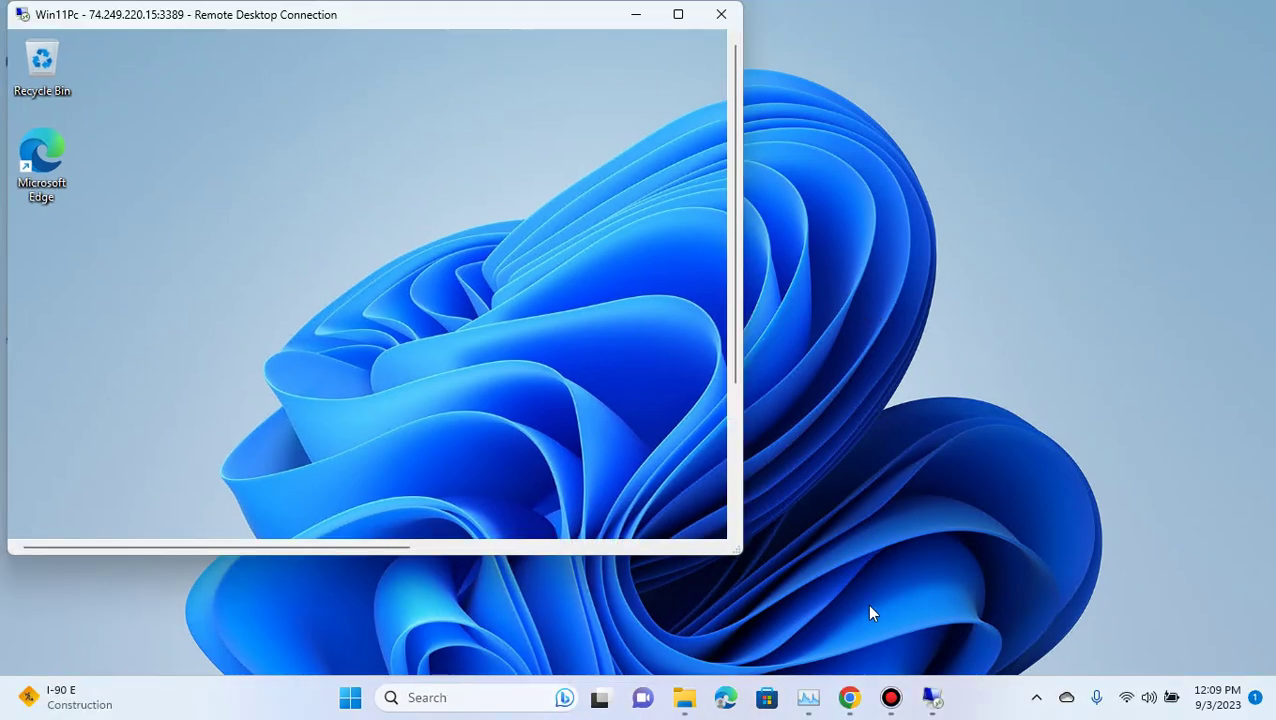
left_click(678, 15)
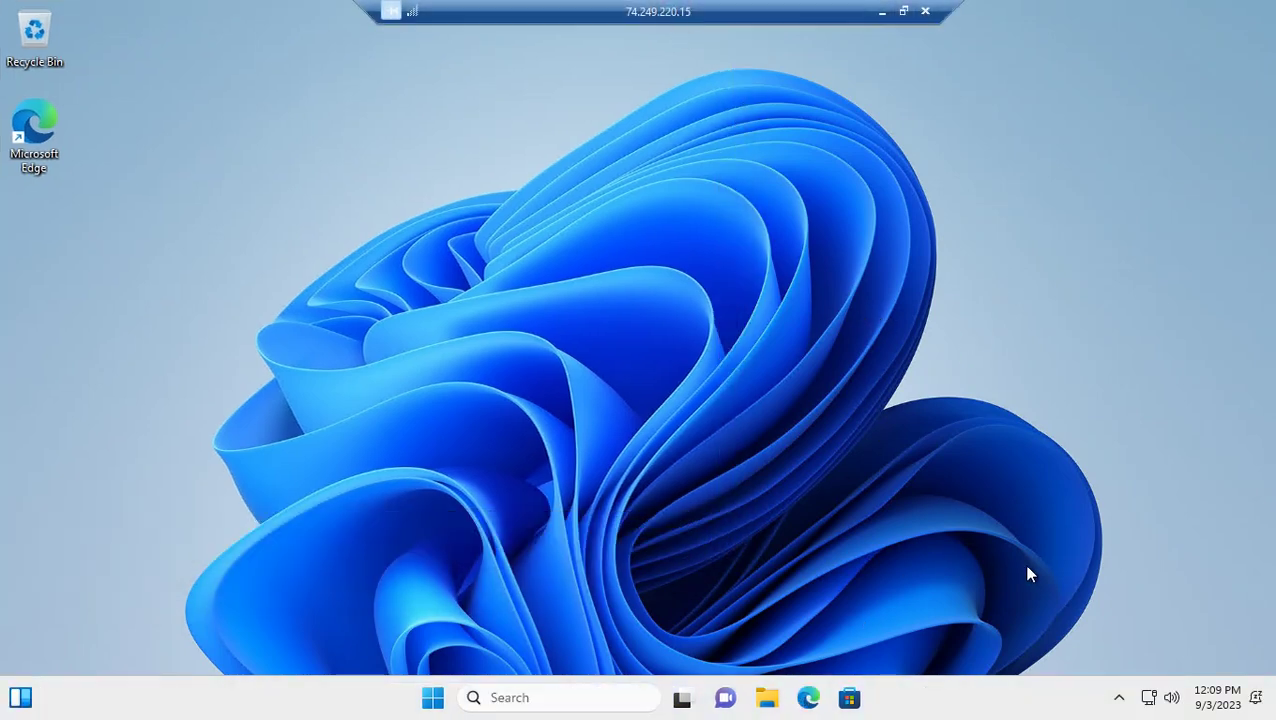
Examine the remote desktop's Start menu, hidden tray icons and search suggestions, and close them again
left_click(432, 702)
left_click(427, 698)
left_click(1119, 706)
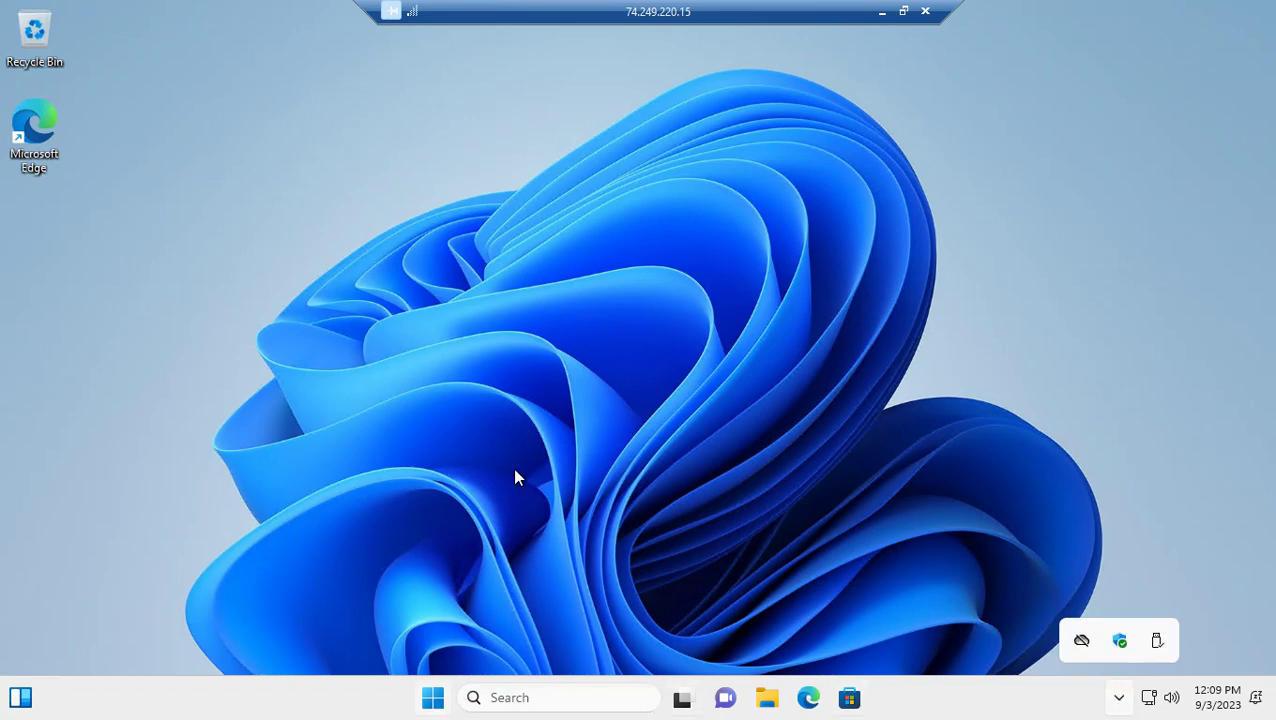
left_click(532, 697)
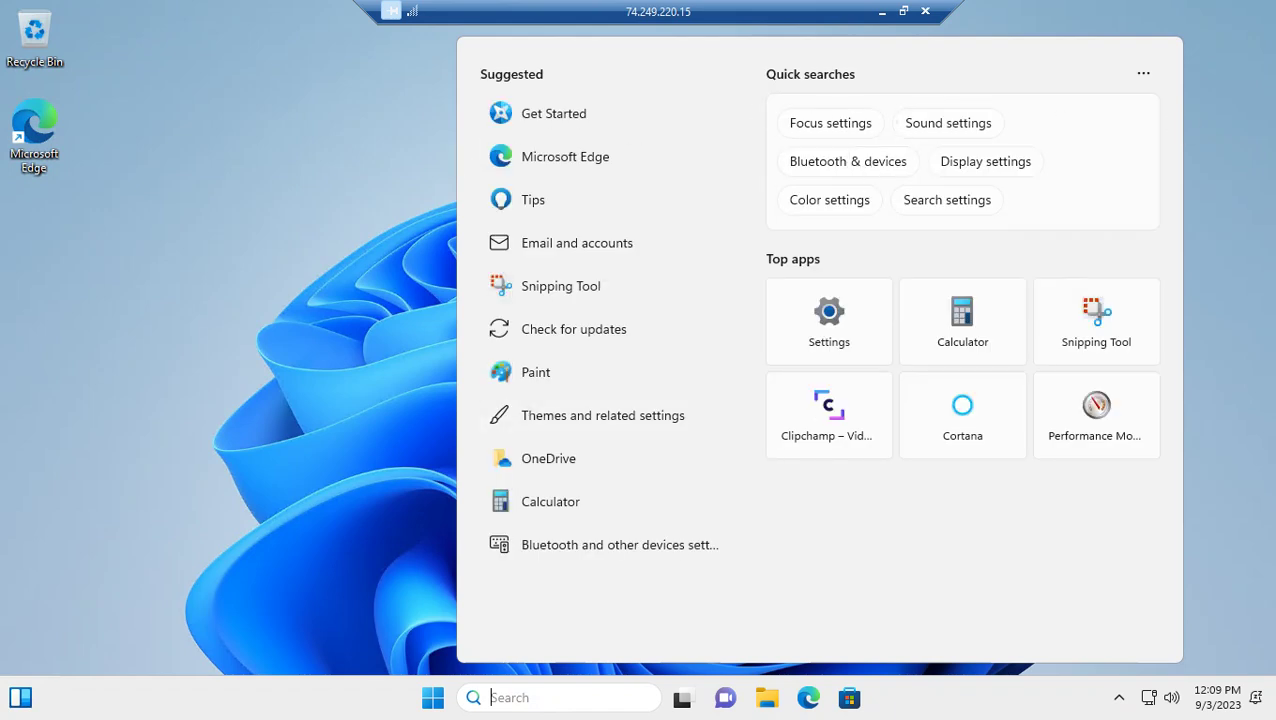
left_click(1249, 230)
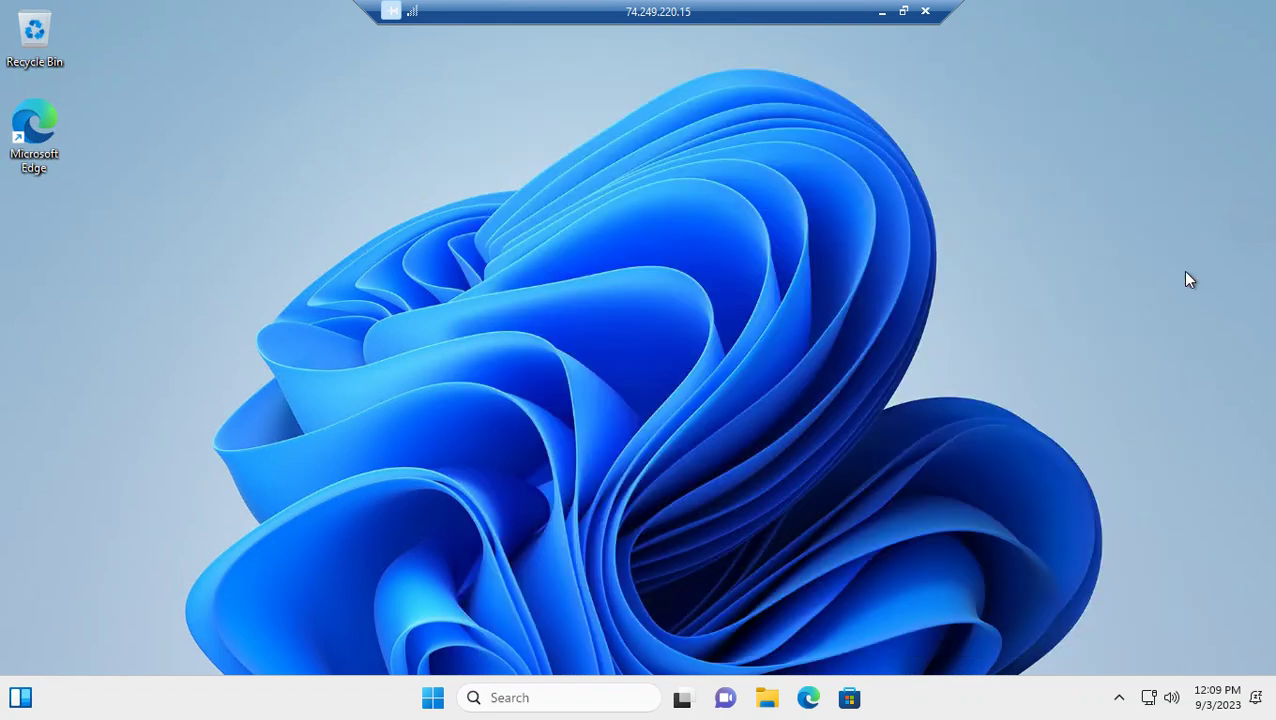
Open Settings in the Win11Pc session, check the System page and close the window
left_click(433, 698)
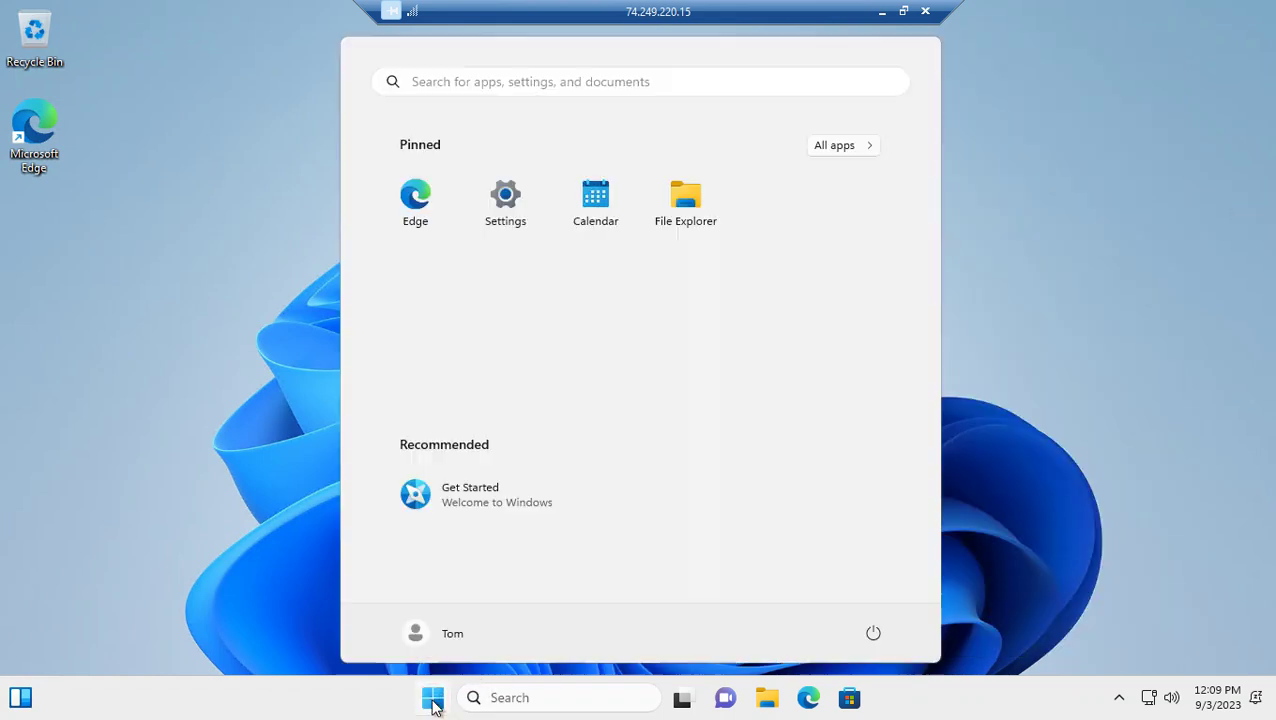
left_click(518, 212)
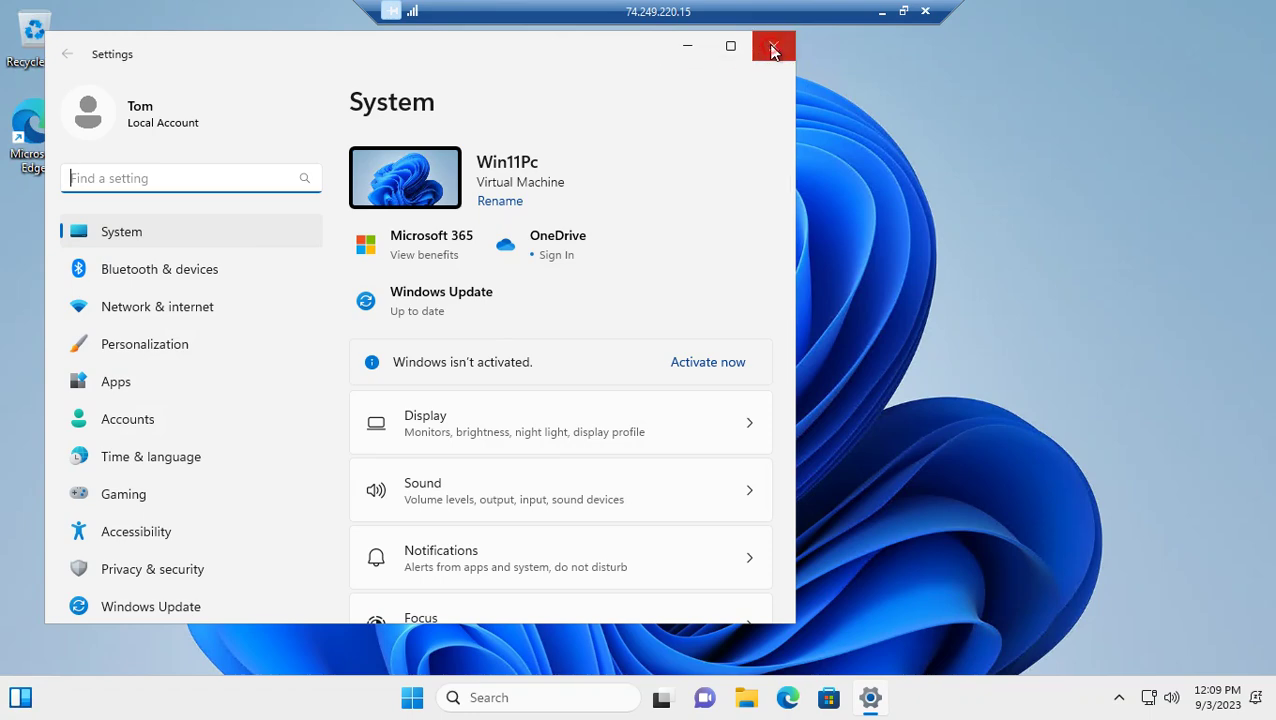
left_click(772, 47)
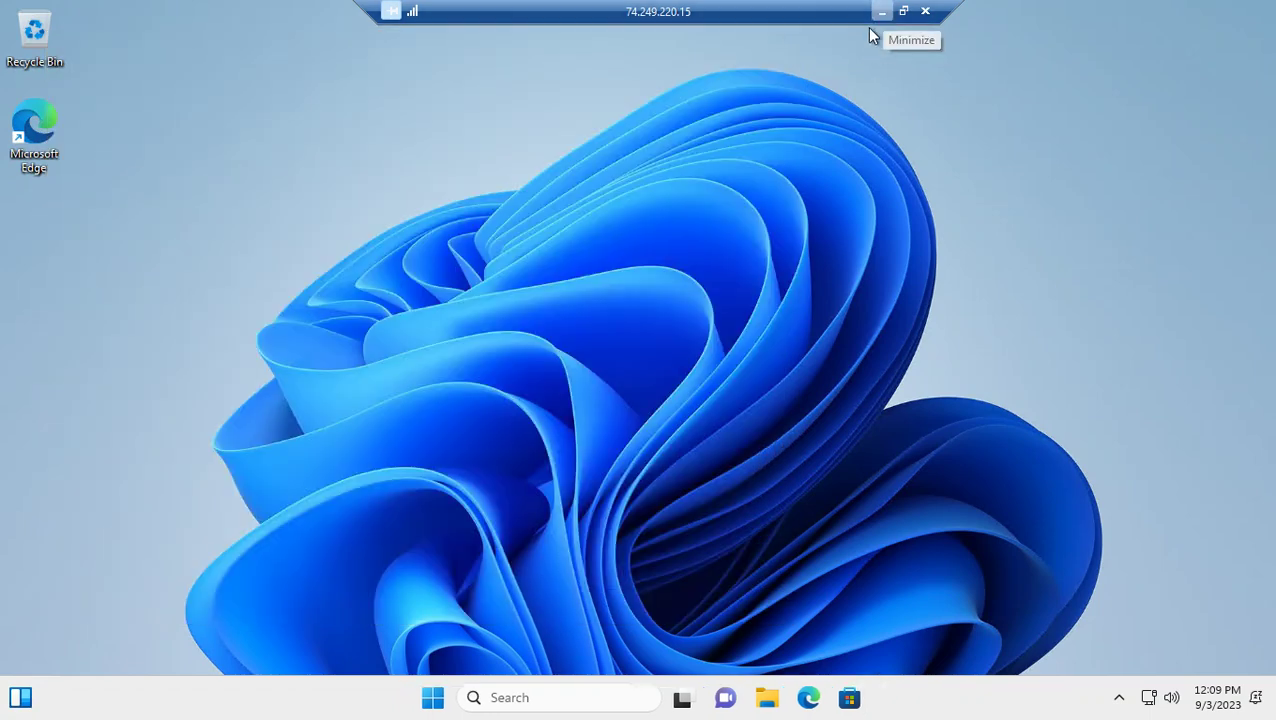
Minimize the remote session, return to the Azure portal, close the Native RDP pane and open Win11Pc's overview from the virtual machines list
left_click(880, 11)
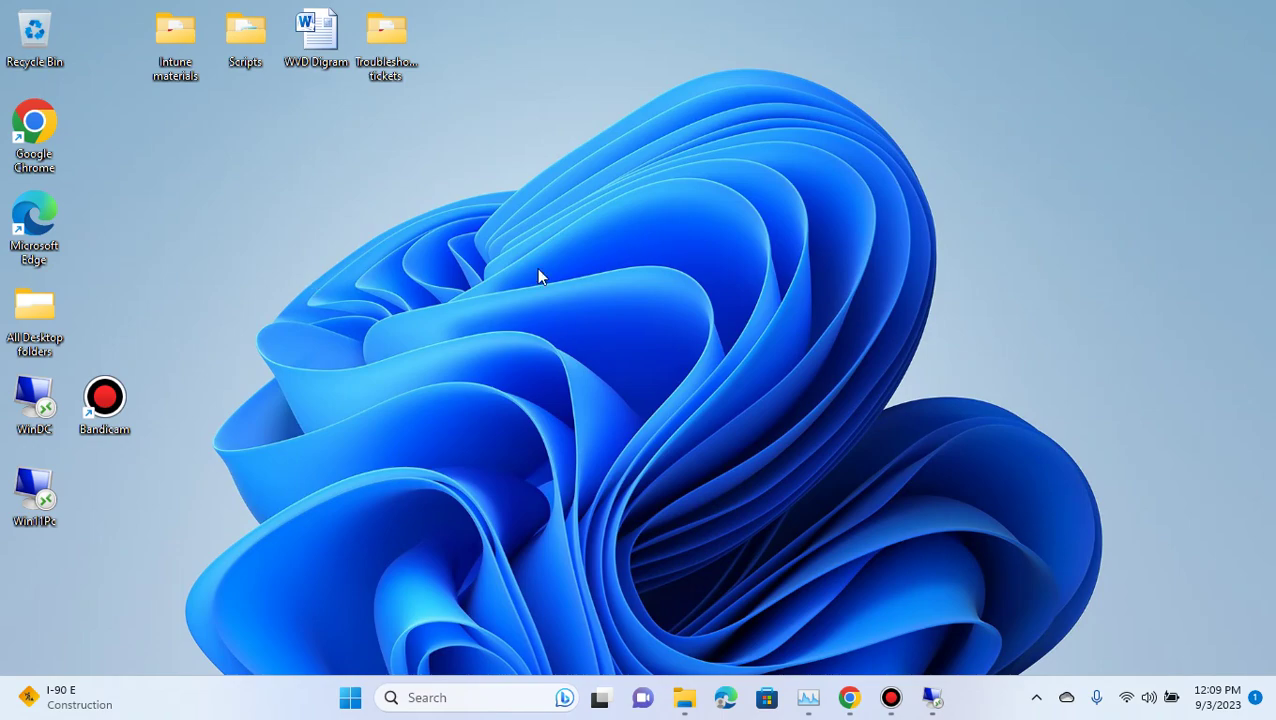
mouse_move(850, 700)
left_click(740, 628)
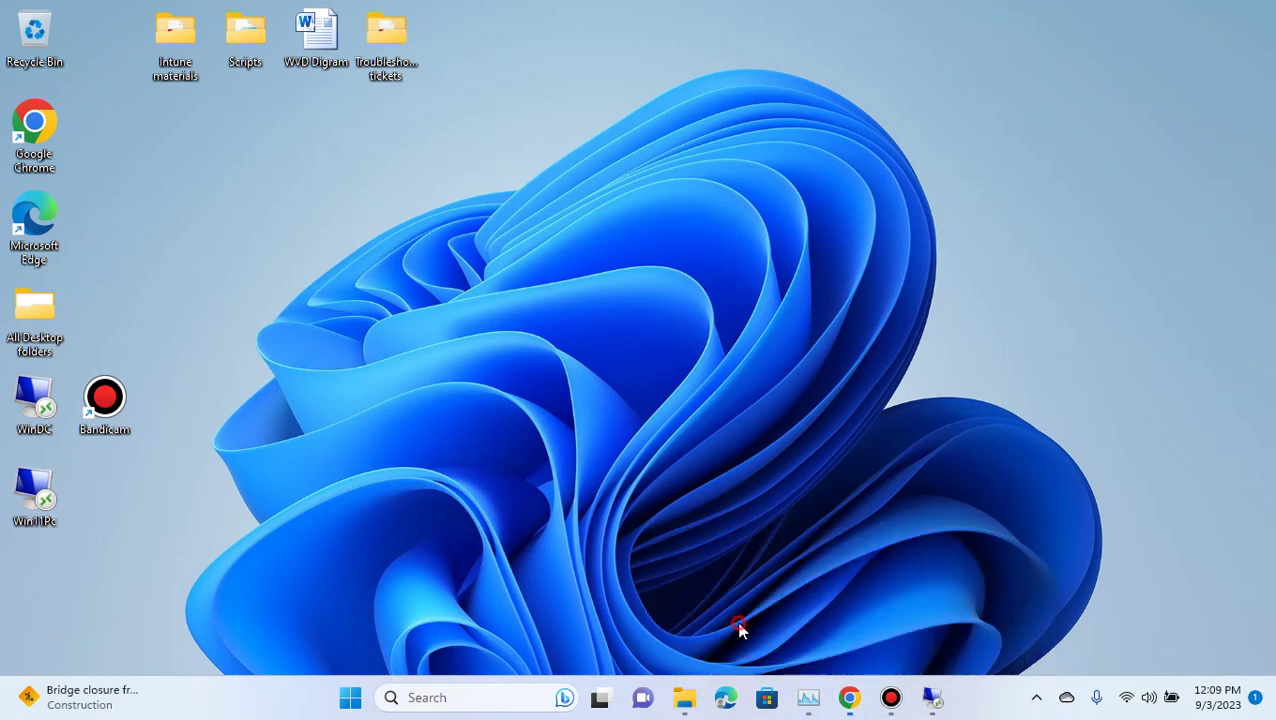
left_click(1246, 161)
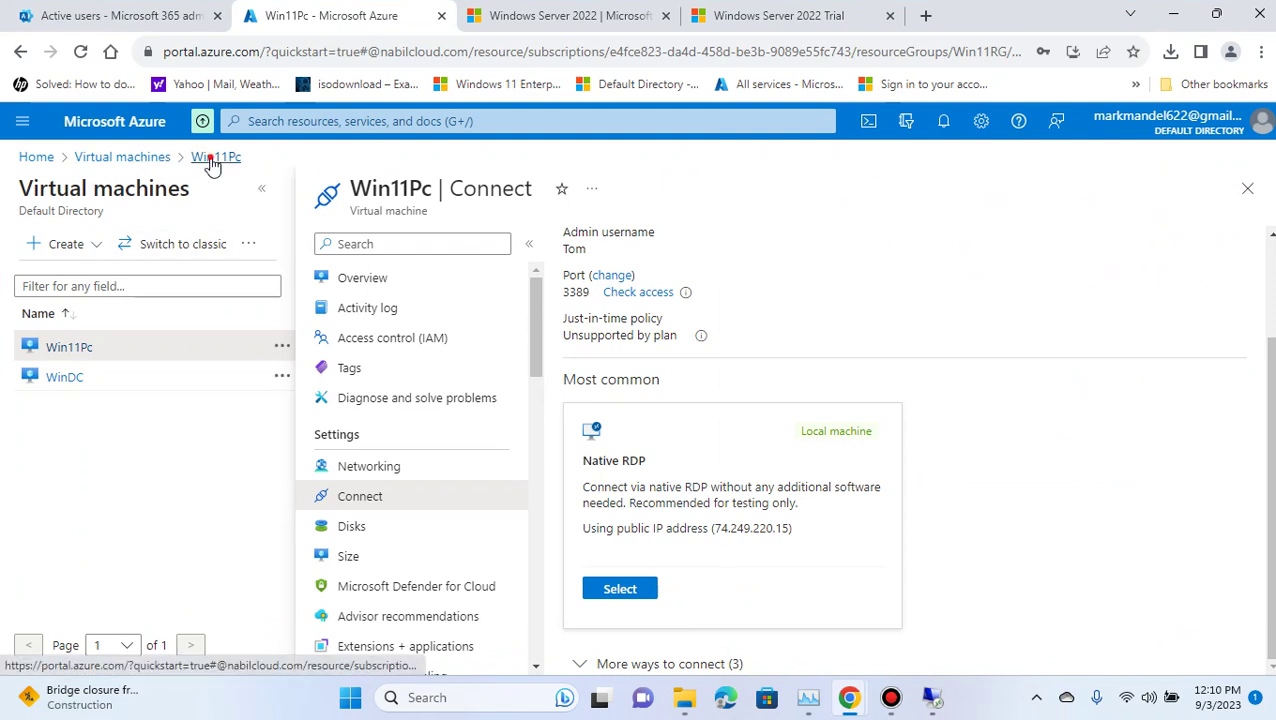
left_click(145, 158)
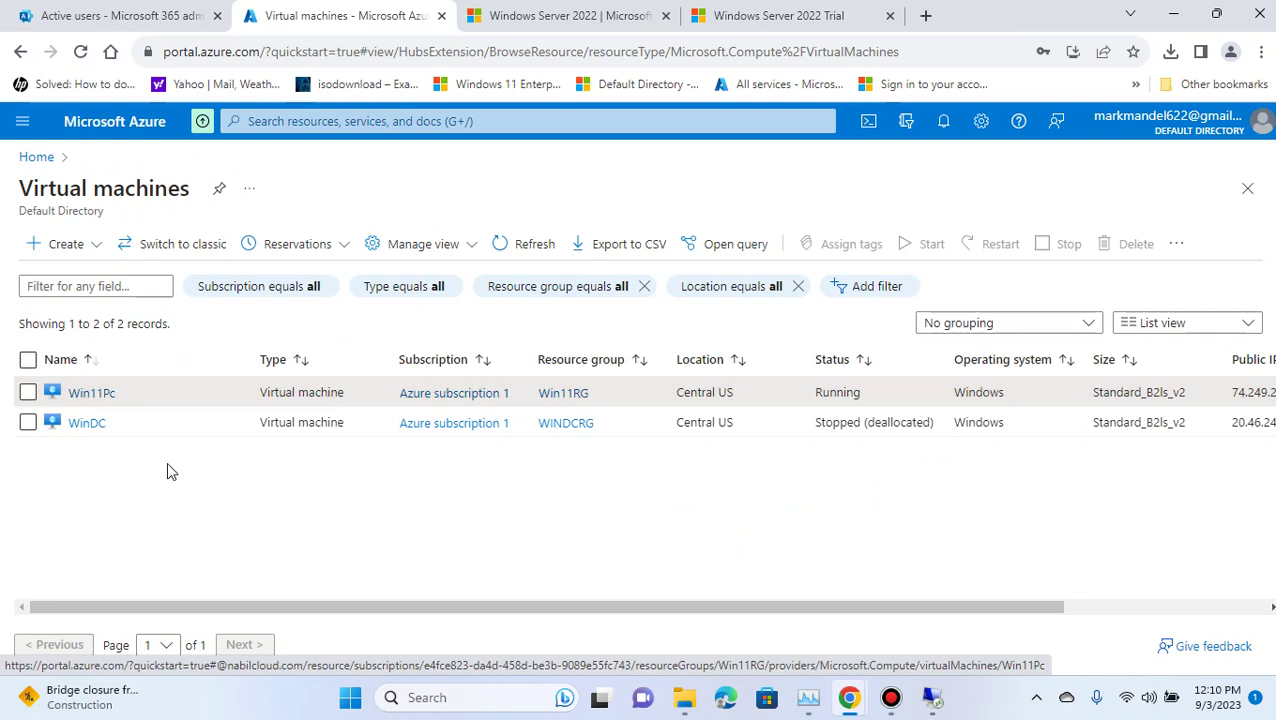
left_click(84, 396)
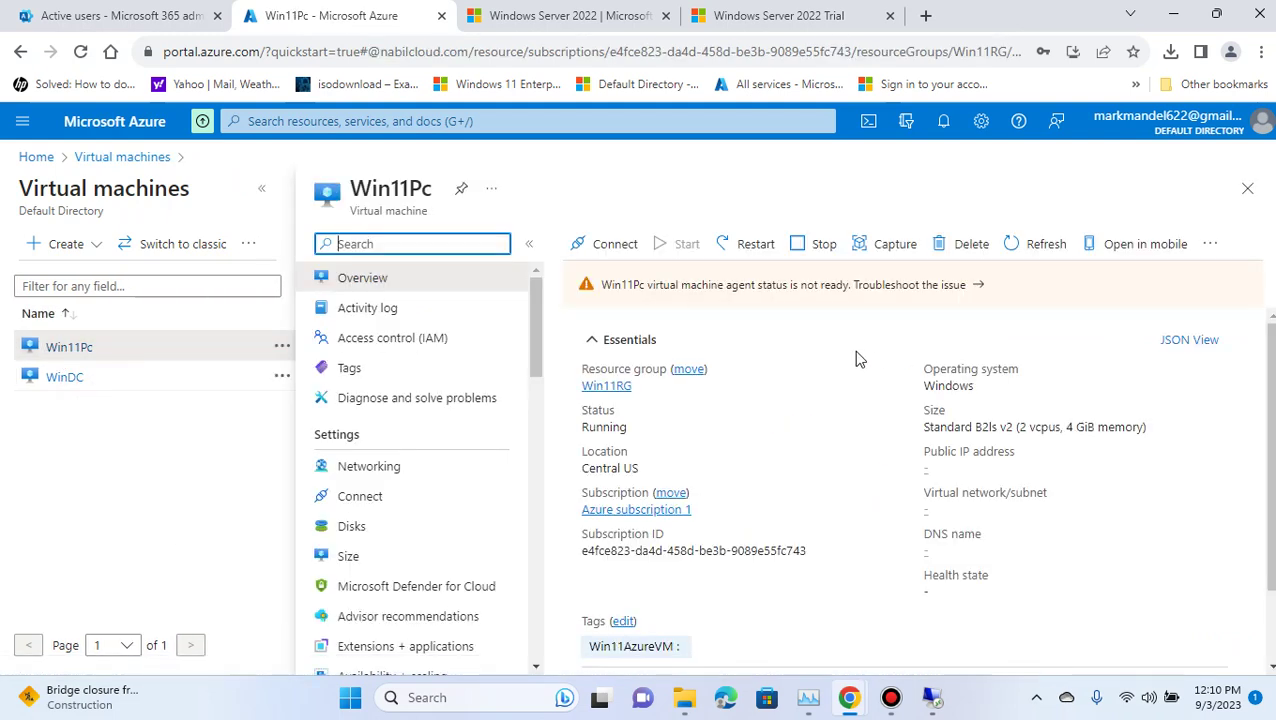